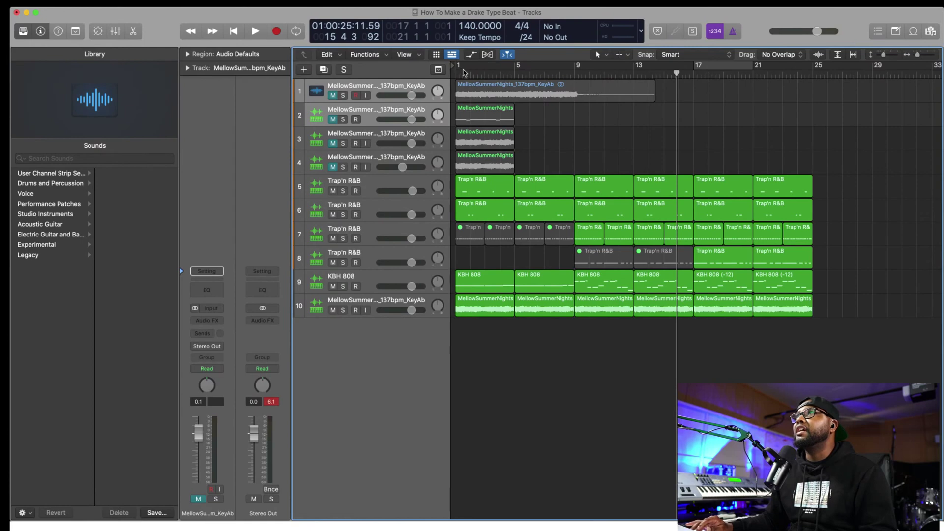
- Listen to track 10 soloed from the start of the arrangement and turn its solo off again
{"action": "left_click", "coordinate": [460, 72]}
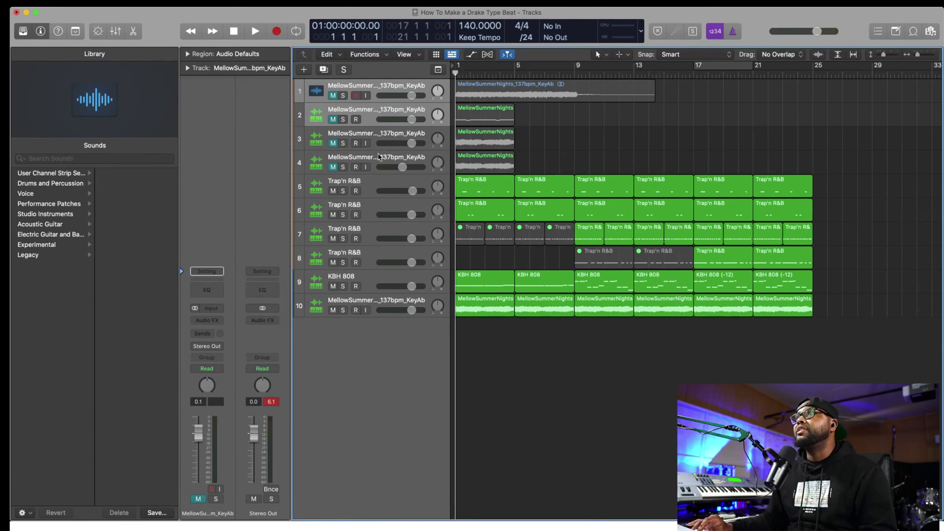
{"action": "left_click", "coordinate": [378, 157]}
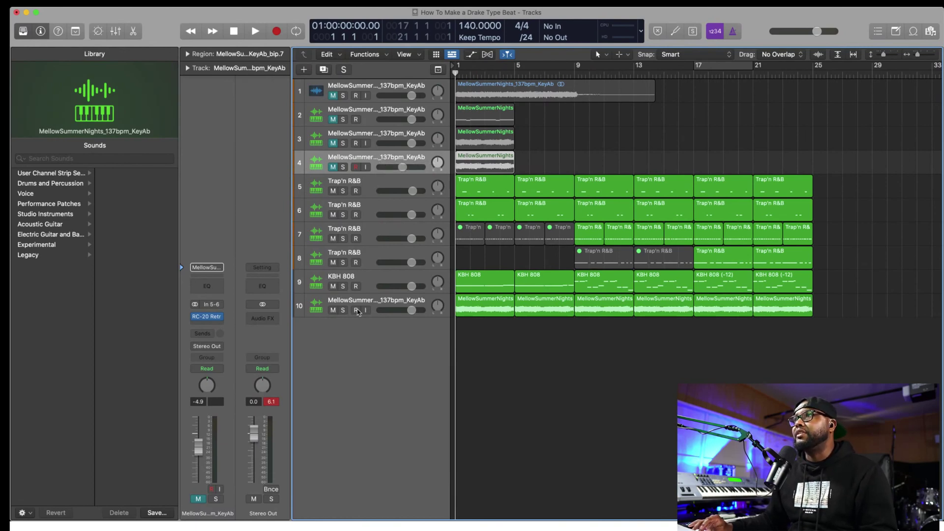
{"action": "left_click", "coordinate": [343, 309]}
{"action": "key", "text": "space"}
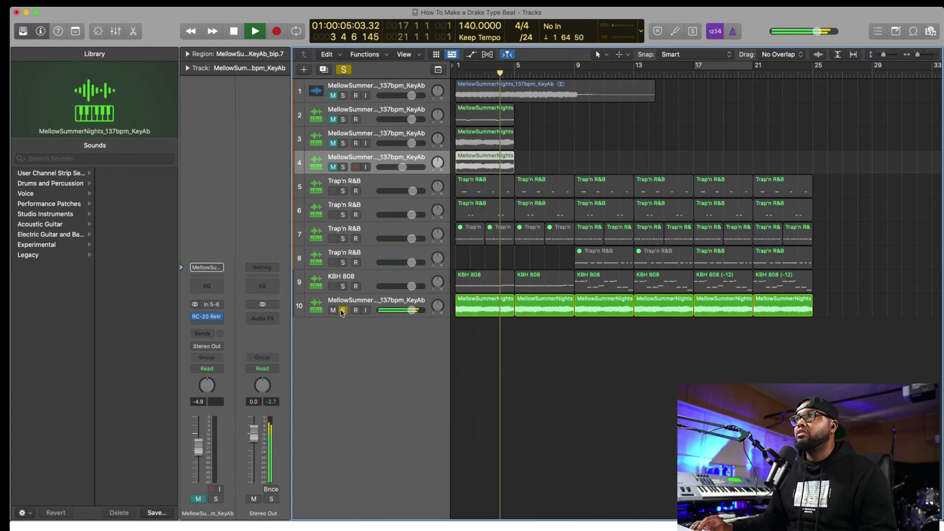
{"action": "key", "text": "space"}
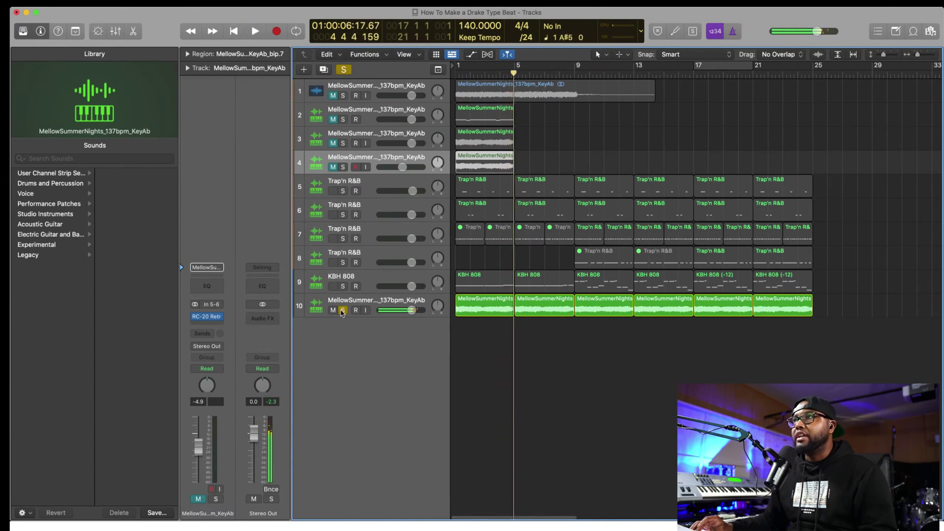
{"action": "left_click", "coordinate": [343, 310]}
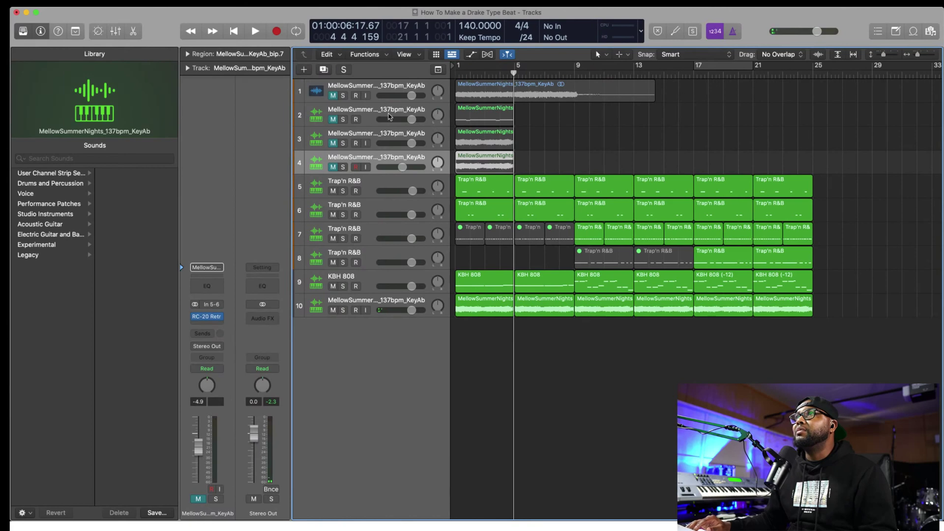
- Unmute track 1 with the original MellowSummerNights audio and audition it soloed from the beginning
{"action": "left_click", "coordinate": [354, 114]}
{"action": "left_click", "coordinate": [334, 121]}
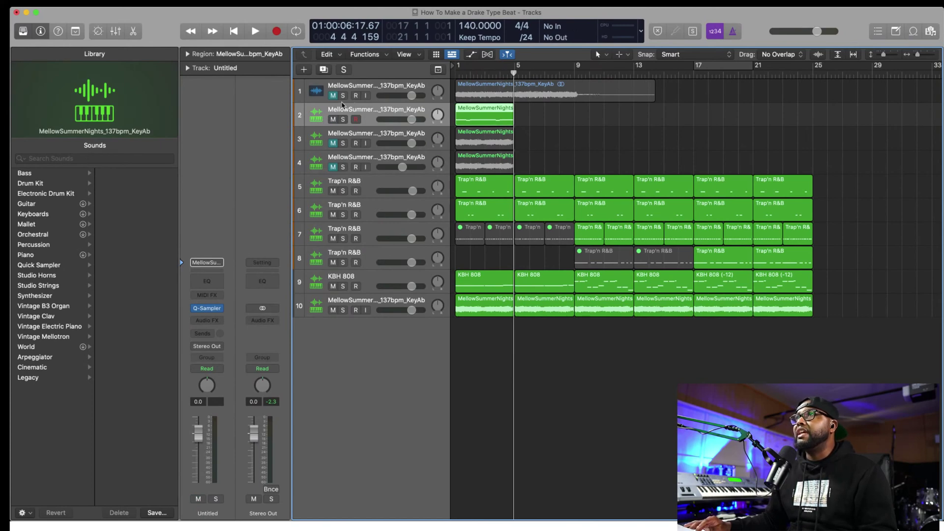
{"action": "left_click", "coordinate": [333, 120]}
{"action": "left_click", "coordinate": [333, 95]}
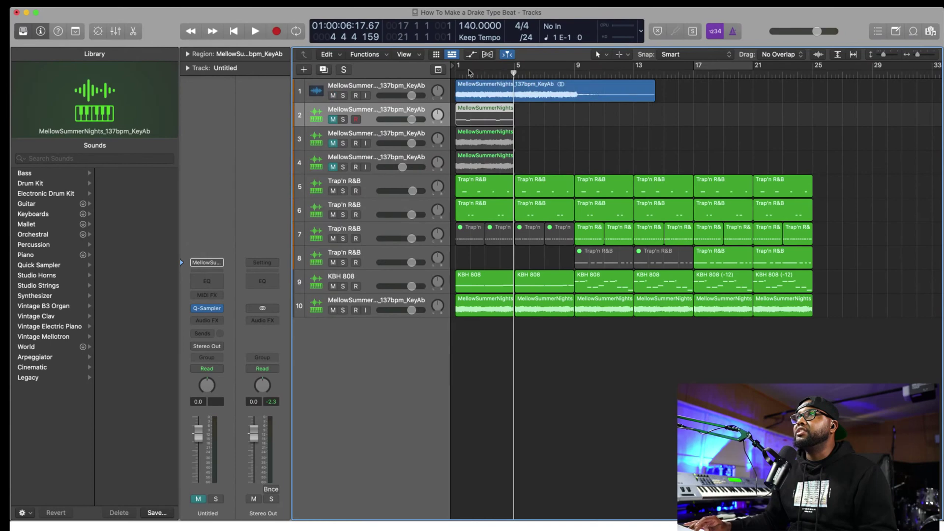
{"action": "left_click", "coordinate": [342, 95]}
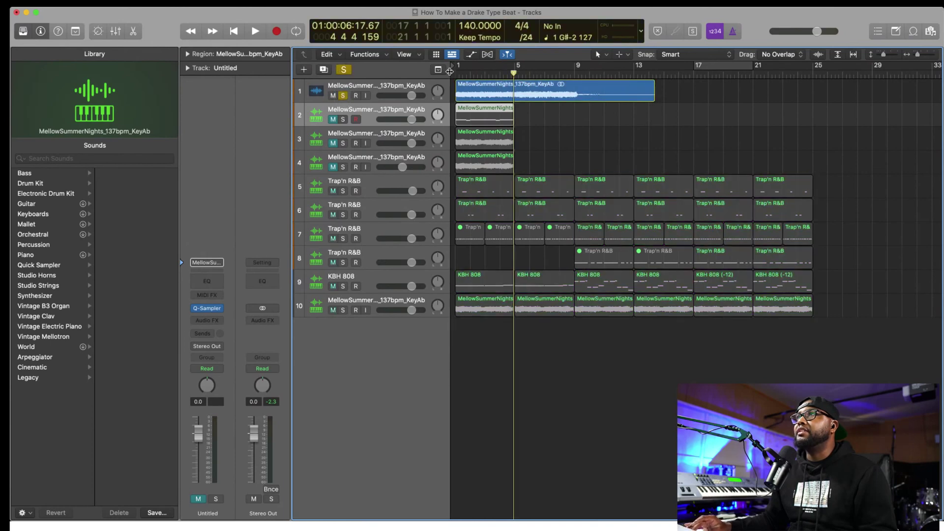
{"action": "key", "text": "Return"}
{"action": "key", "text": "space"}
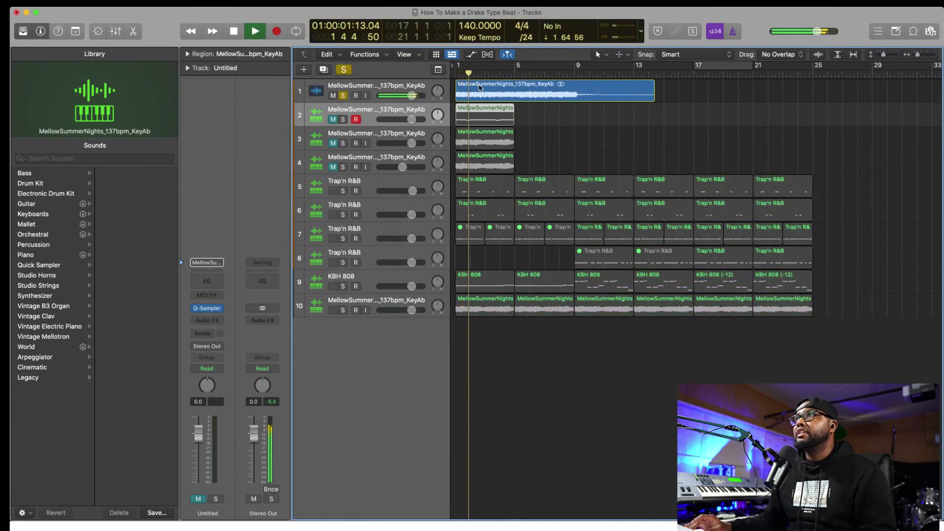
{"action": "key", "text": "space"}
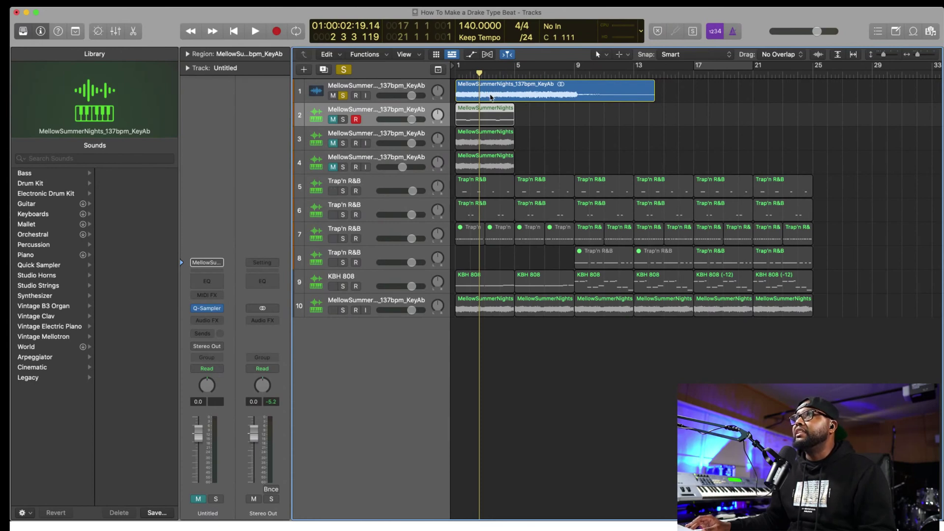
{"action": "left_click", "coordinate": [343, 96]}
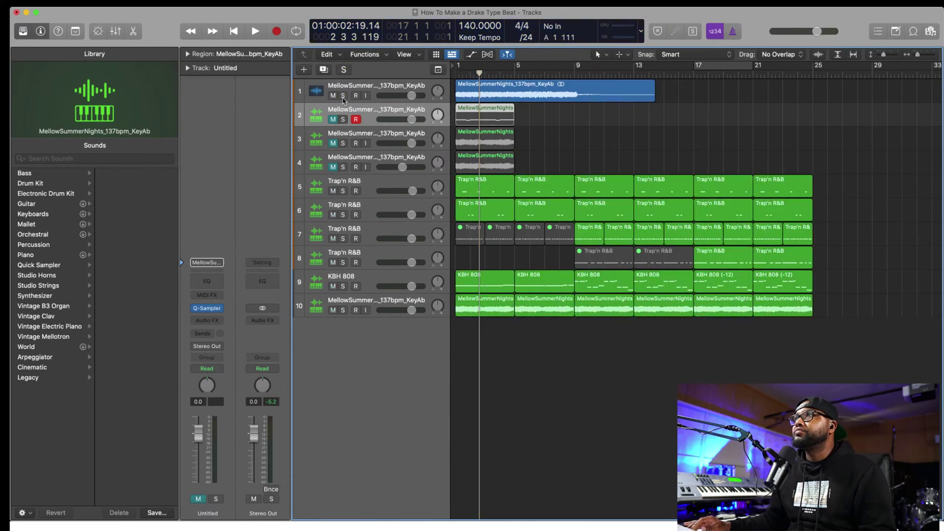
- Try creating a Quick Sampler track in Slice mode from the track 1 audio region, and delete that new track
{"action": "left_click_drag", "start_coordinate": [487, 94], "coordinate": [534, 395]}
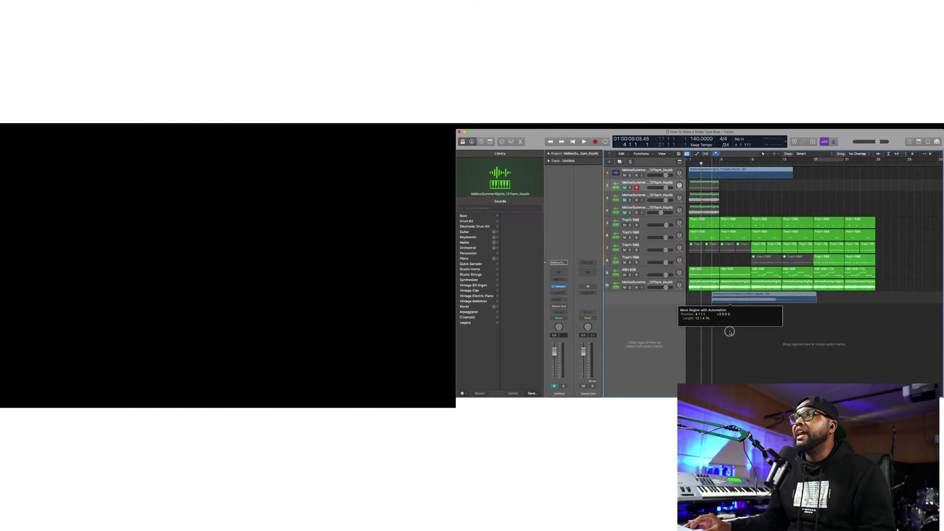
{"action": "left_click_drag", "start_coordinate": [730, 332], "coordinate": [644, 325]}
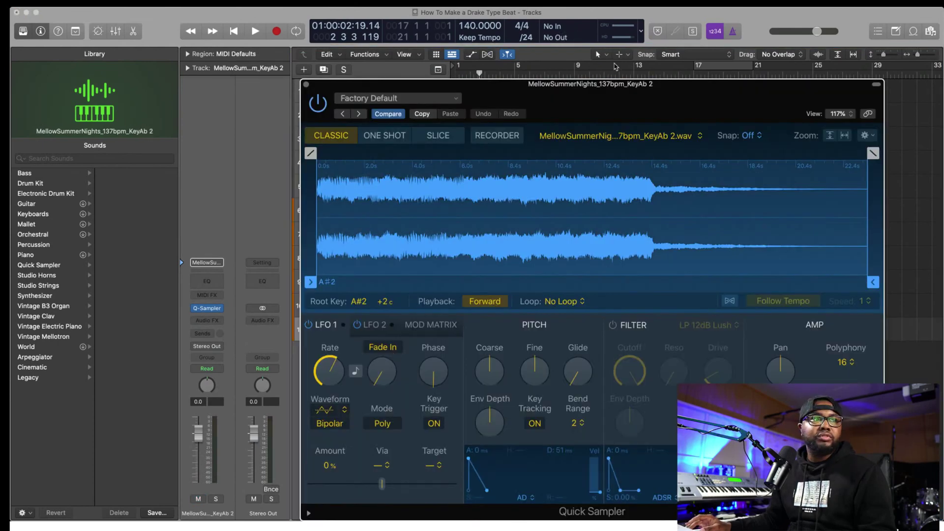
{"action": "left_click_drag", "start_coordinate": [555, 82], "coordinate": [446, 62]}
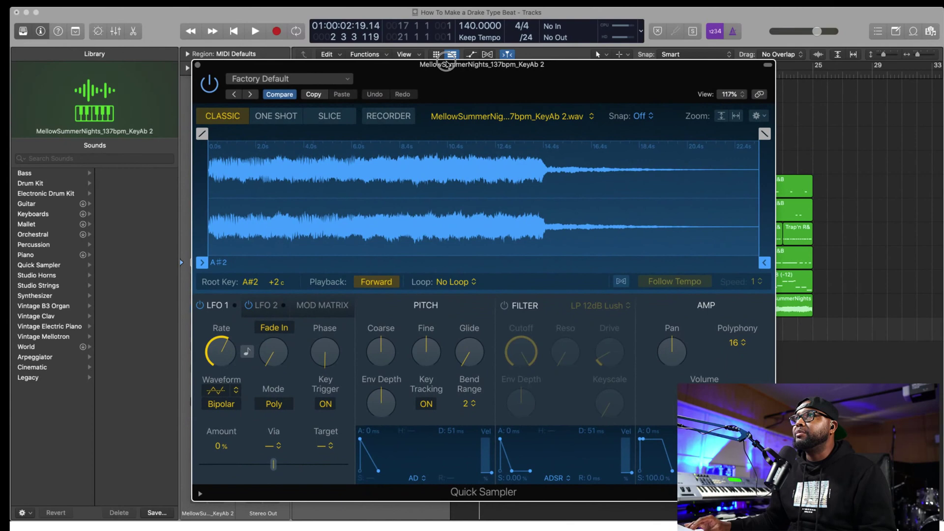
{"action": "left_click", "coordinate": [333, 120]}
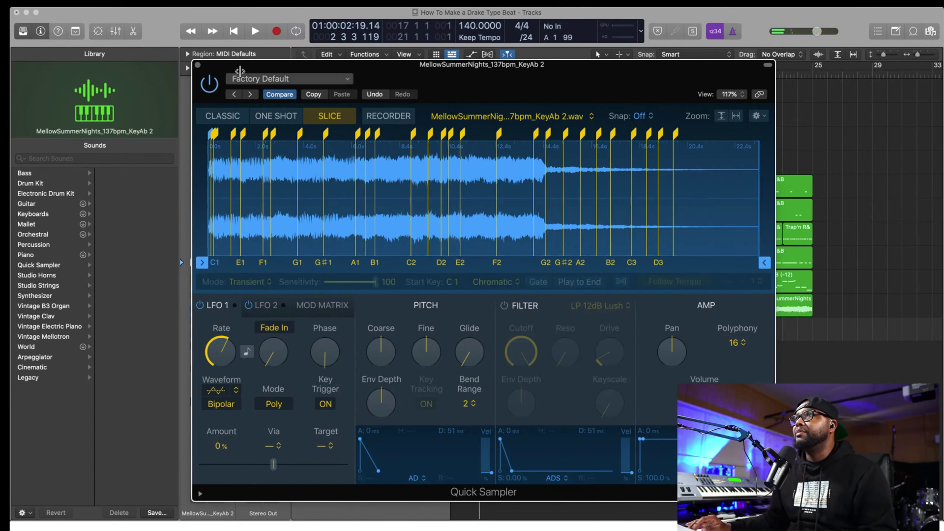
{"action": "left_click", "coordinate": [198, 66]}
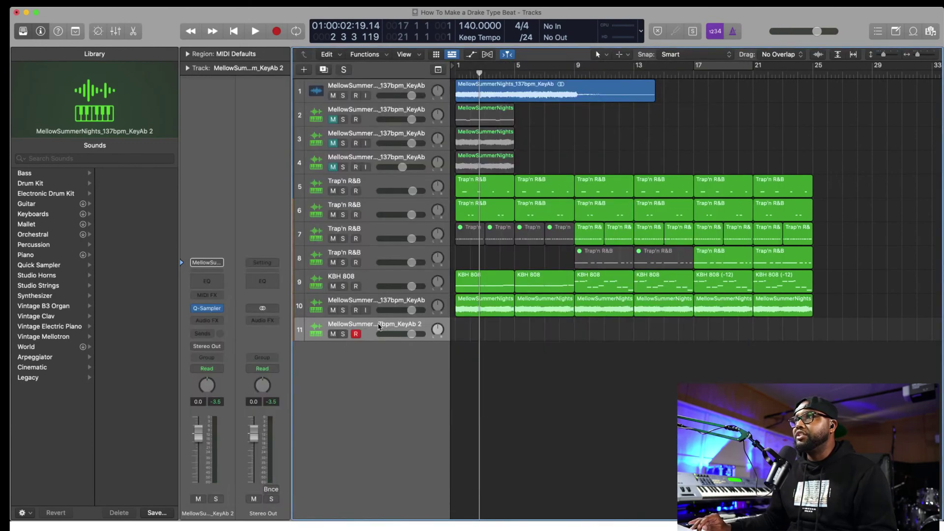
{"action": "key", "text": "super+BackSpace"}
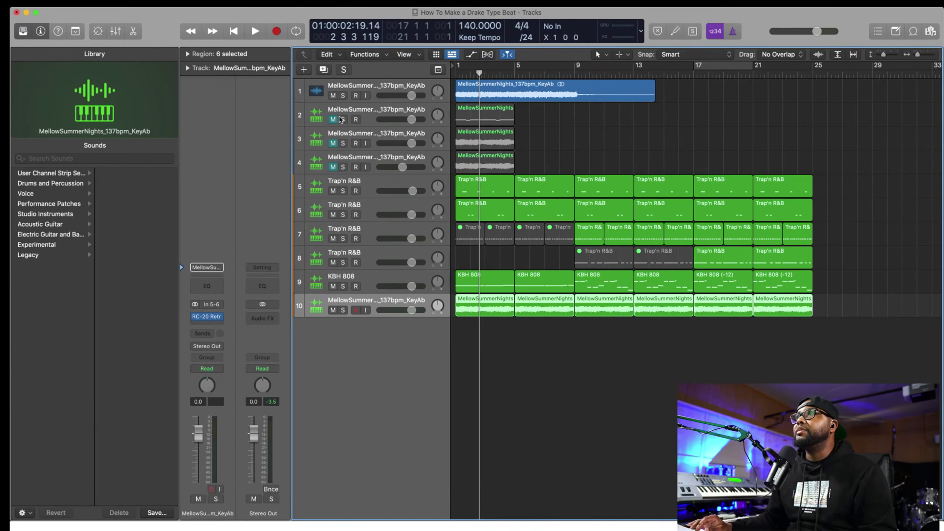
- Unmute track 2 and open its Quick Sampler to examine the slices and pitch settings
{"action": "left_click", "coordinate": [336, 120]}
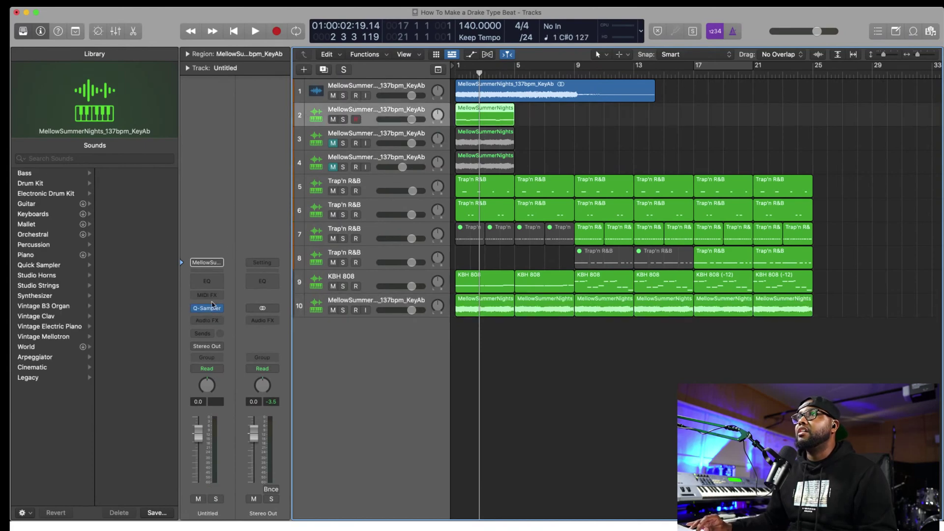
{"action": "mouse_move", "coordinate": [210, 308]}
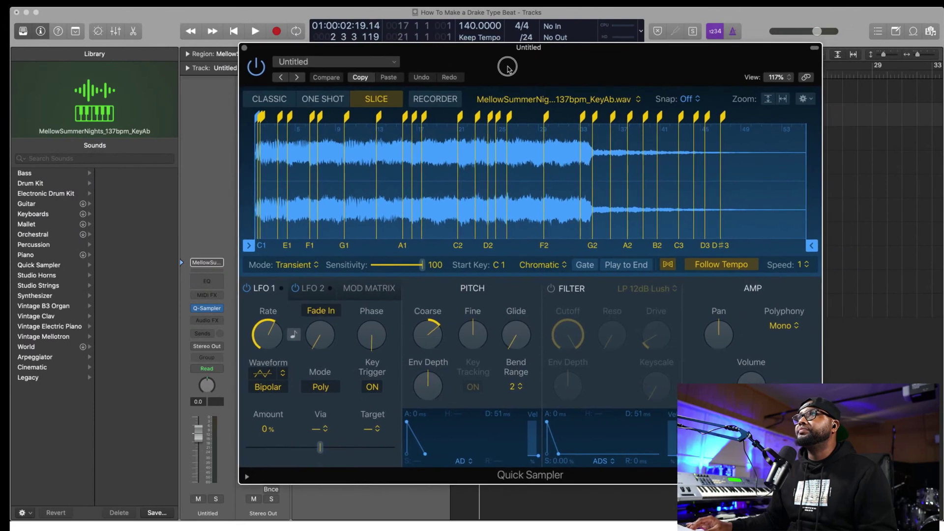
{"action": "mouse_move", "coordinate": [428, 336]}
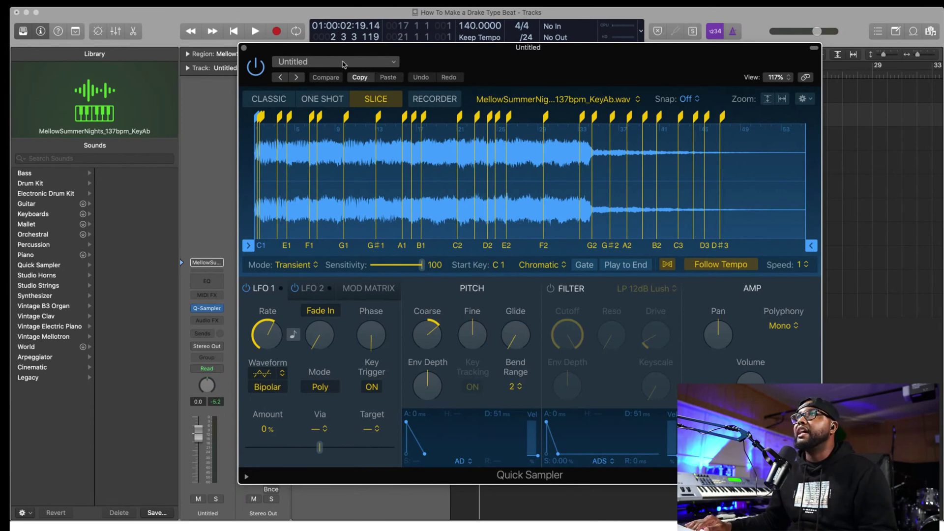
- View the Quick Sampler folder where plug-in settings are saved, cancel without saving and close the sampler
{"action": "left_click", "coordinate": [344, 64]}
{"action": "left_click", "coordinate": [356, 191]}
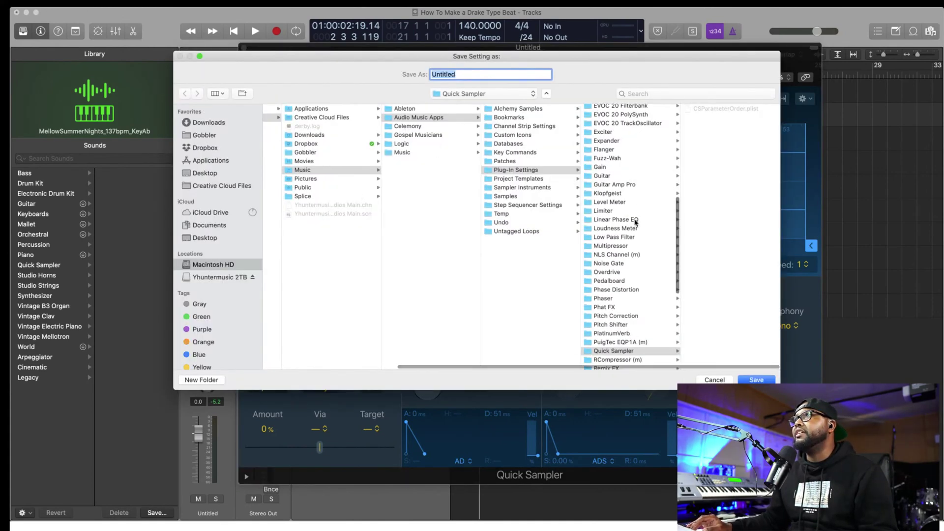
{"action": "scroll", "coordinate": [635, 223], "scroll_direction": "down", "scroll_amount": 3}
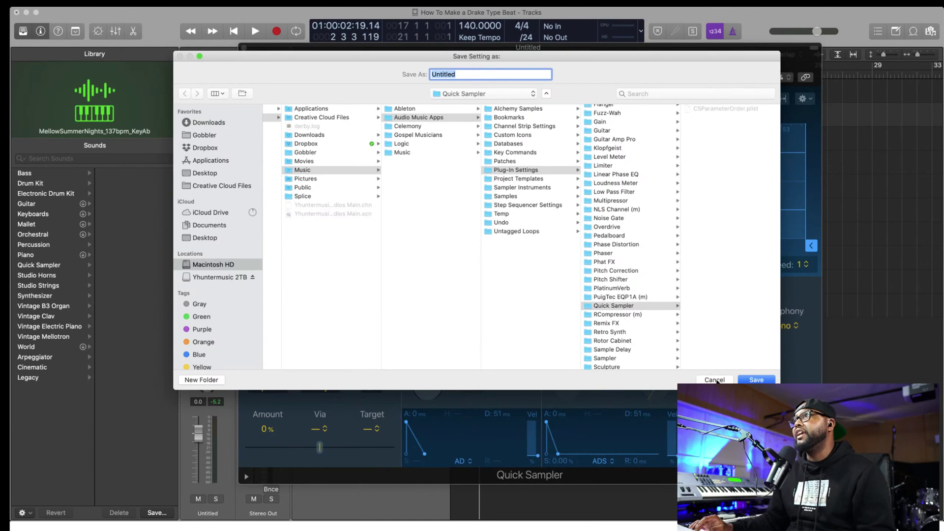
{"action": "left_click", "coordinate": [716, 380]}
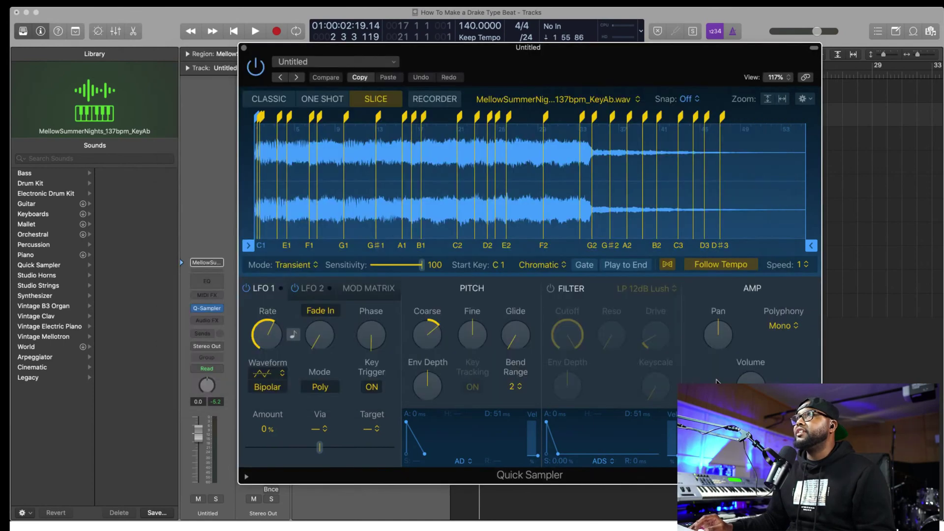
{"action": "left_click", "coordinate": [244, 48]}
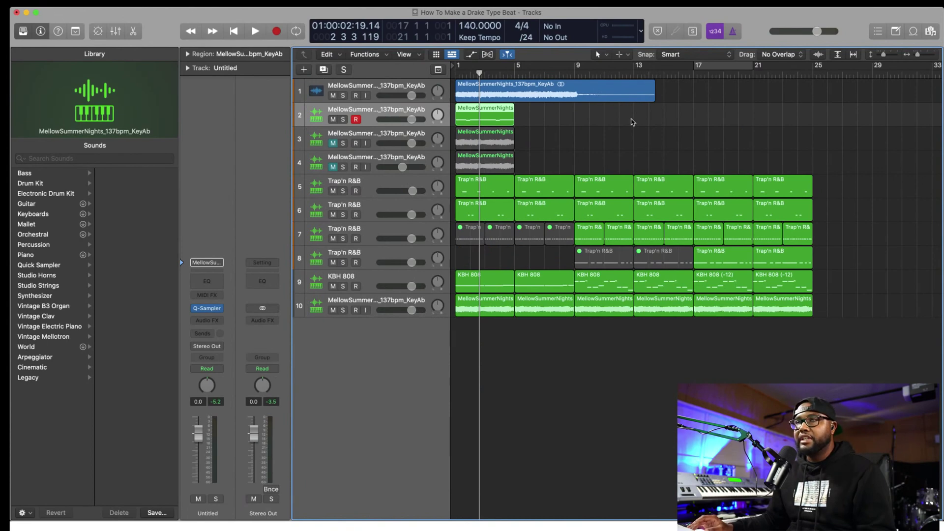
- Show the All Files browser and go to the home folder
{"action": "left_click", "coordinate": [929, 31]}
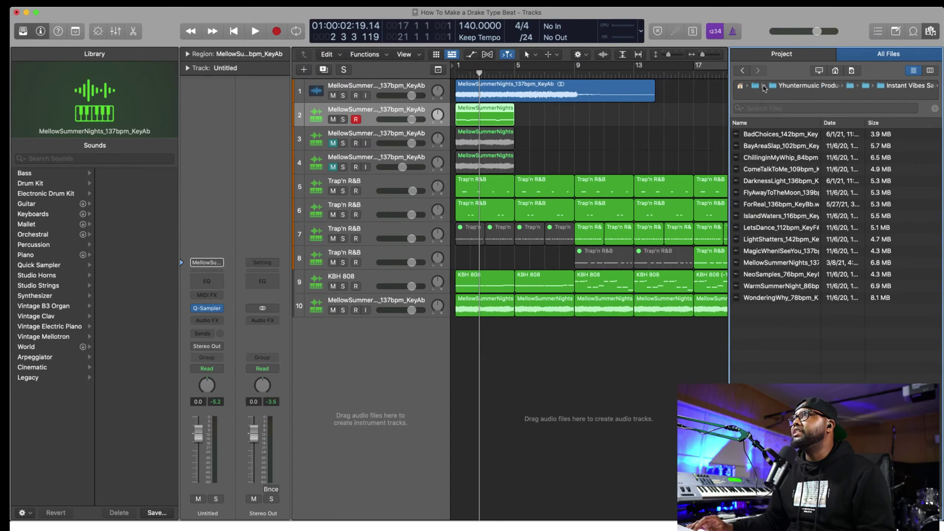
{"action": "left_click", "coordinate": [736, 74]}
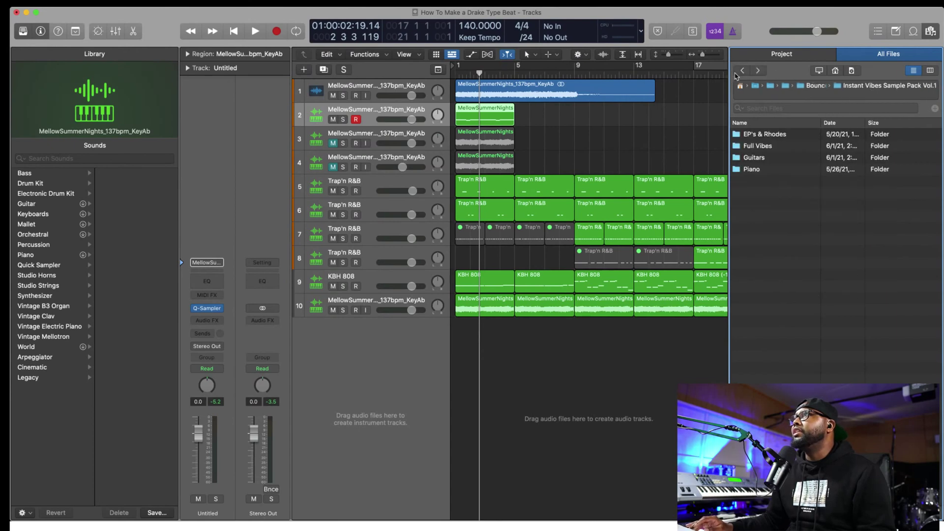
{"action": "left_click", "coordinate": [740, 71]}
{"action": "left_click", "coordinate": [740, 70]}
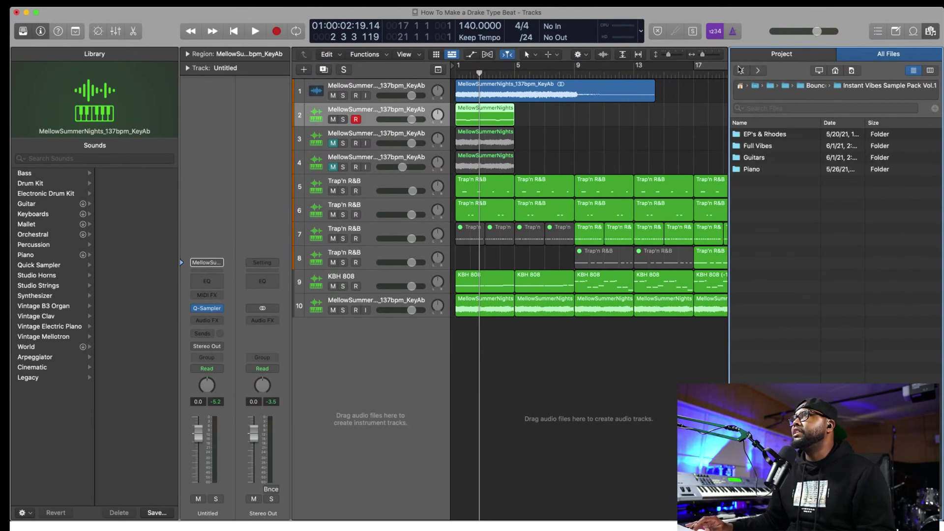
{"action": "left_click", "coordinate": [835, 71]}
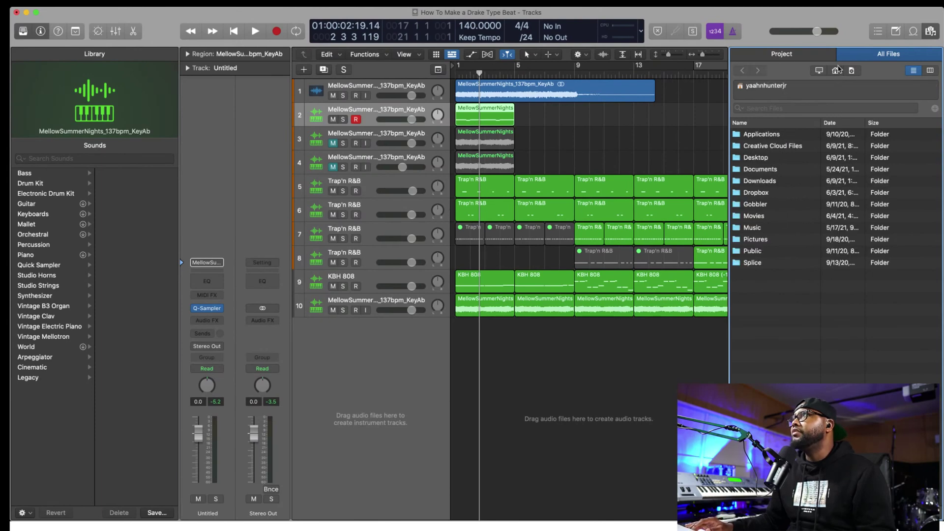
{"action": "left_click", "coordinate": [929, 32]}
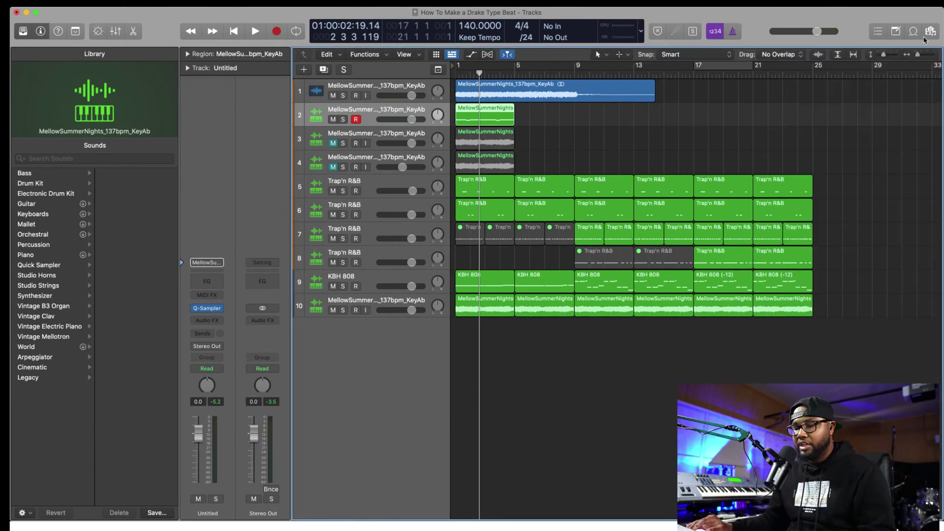
{"action": "left_click", "coordinate": [929, 31]}
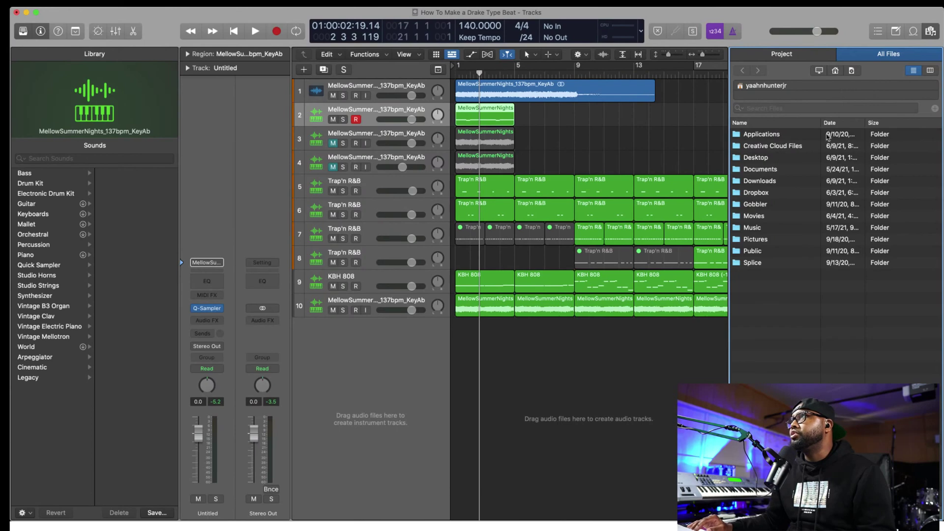
- Browse from the Desktop folder through YHM DRUM SOUNDS!!!!!! to the Splice Drums folder and look through its samples
{"action": "double_click", "coordinate": [778, 161]}
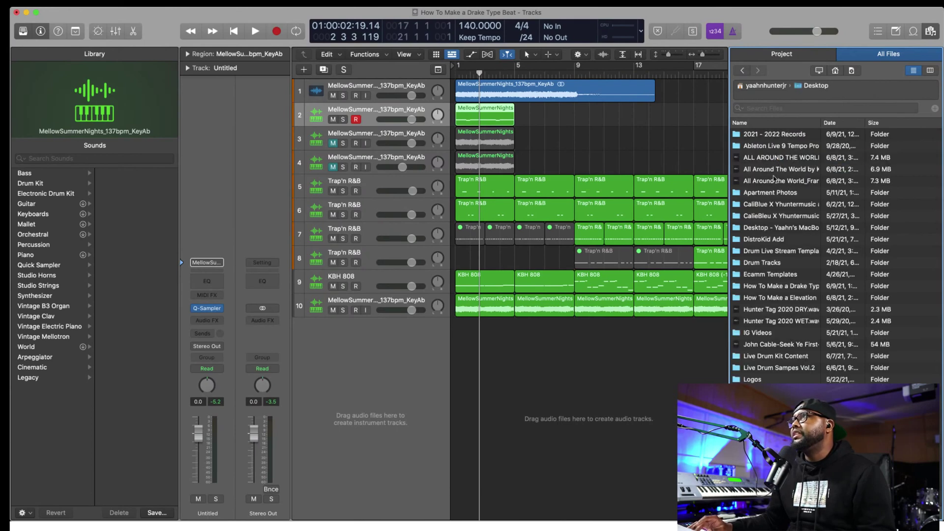
{"action": "scroll", "coordinate": [778, 197], "scroll_direction": "down", "scroll_amount": 3}
{"action": "double_click", "coordinate": [778, 417]}
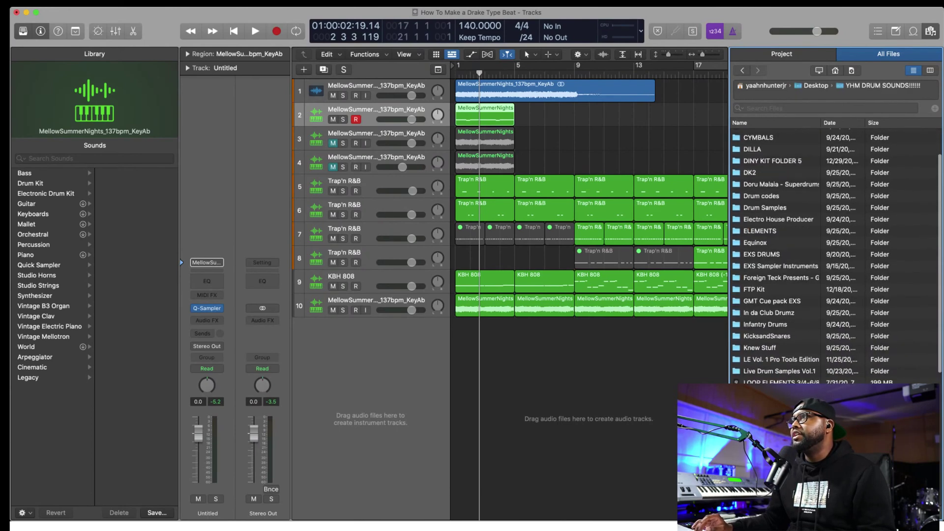
{"action": "scroll", "coordinate": [778, 364], "scroll_direction": "down", "scroll_amount": 10}
{"action": "scroll", "coordinate": [778, 364], "scroll_direction": "down", "scroll_amount": 3}
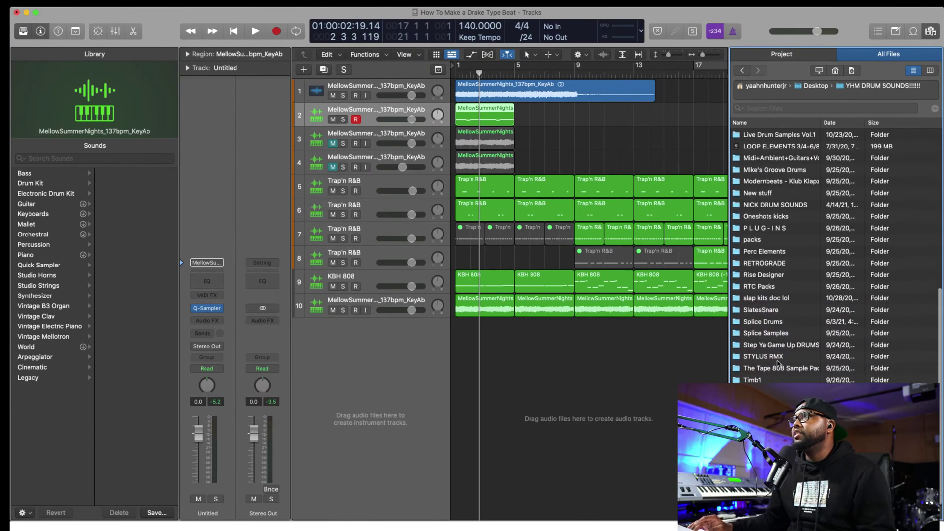
{"action": "double_click", "coordinate": [782, 325]}
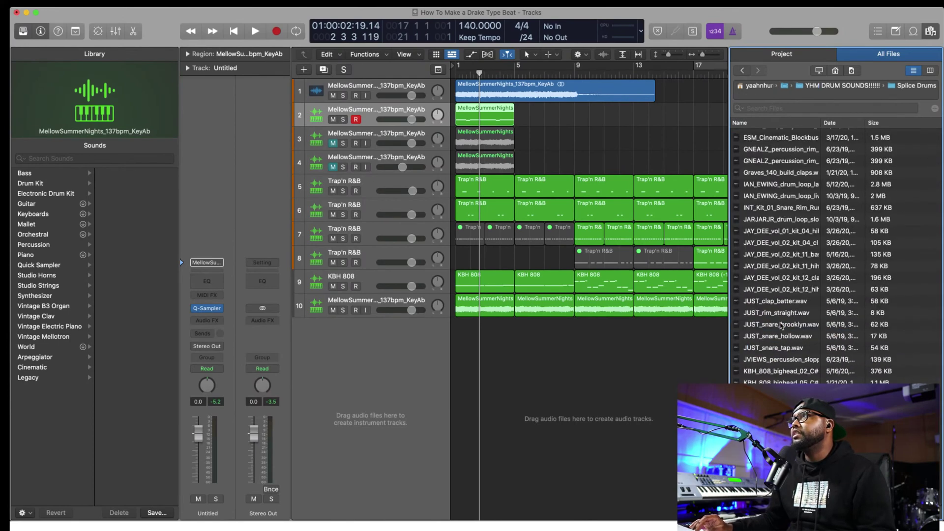
{"action": "scroll", "coordinate": [791, 221], "scroll_direction": "up", "scroll_amount": 10}
{"action": "scroll", "coordinate": [789, 250], "scroll_direction": "down", "scroll_amount": 1}
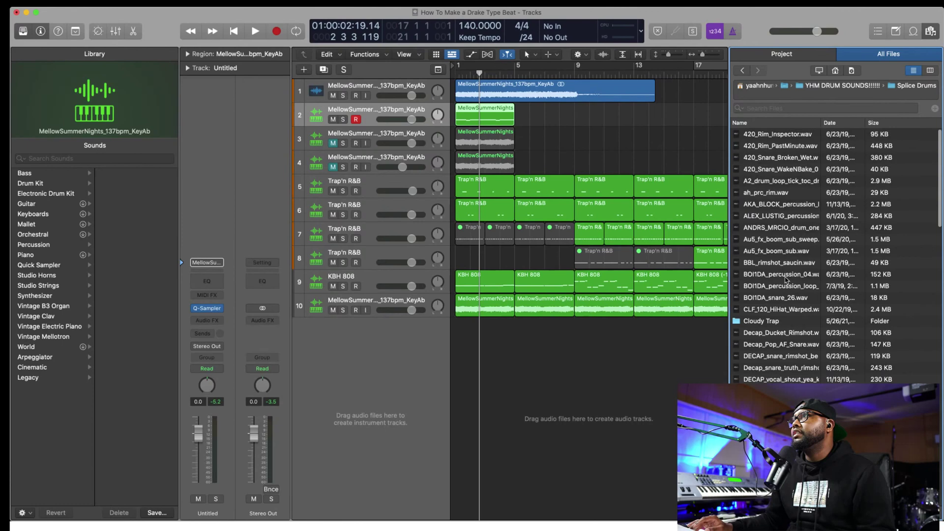
- Create a Drum Machine Designer track from all the samples in the Cloudy Trap folder
{"action": "double_click", "coordinate": [779, 320]}
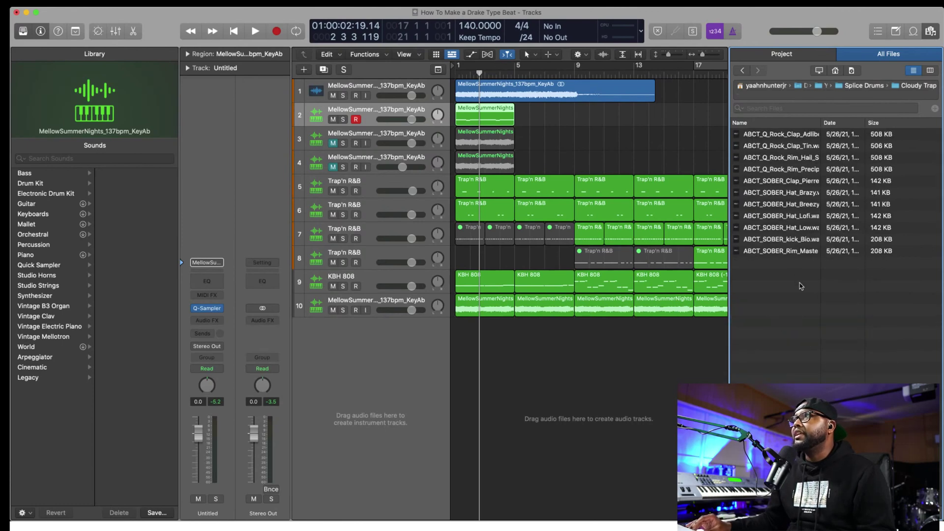
{"action": "left_click_drag", "start_coordinate": [802, 286], "coordinate": [783, 137]}
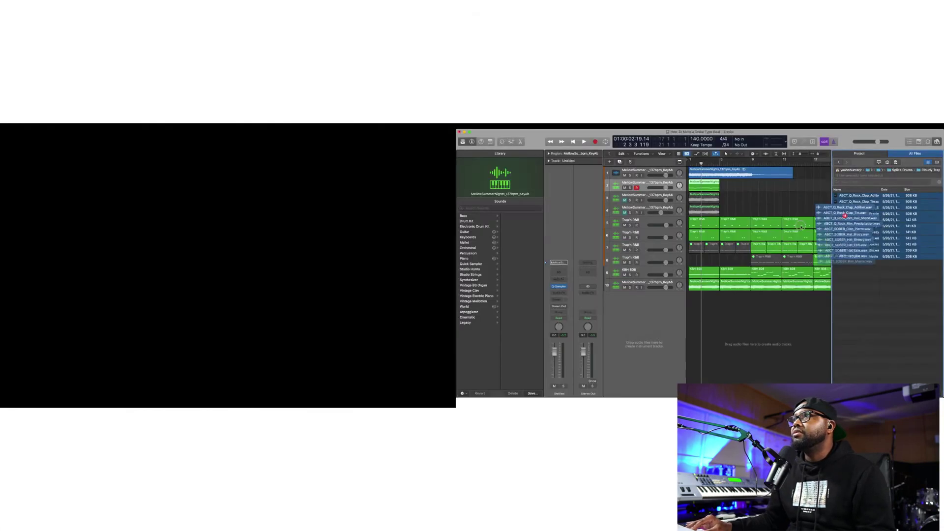
{"action": "left_click_drag", "start_coordinate": [787, 140], "coordinate": [458, 315]}
{"action": "left_click_drag", "start_coordinate": [691, 292], "coordinate": [644, 320]}
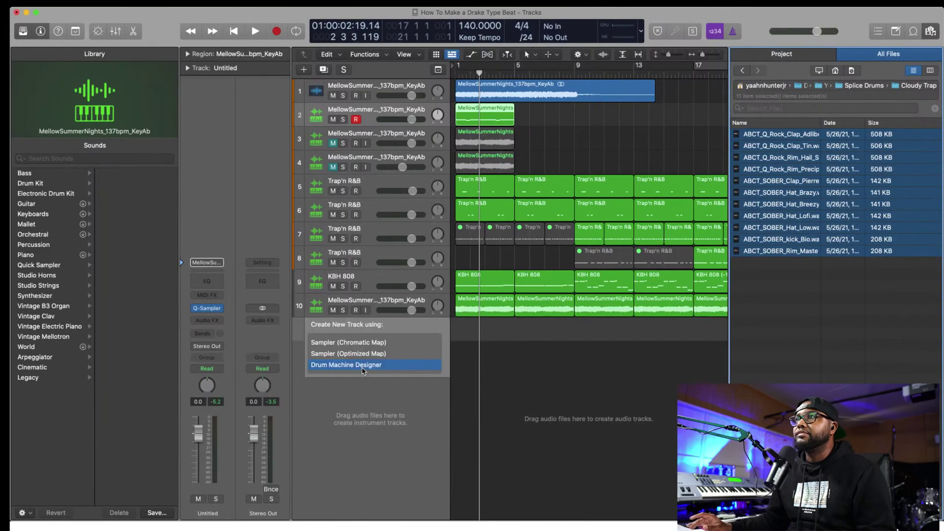
{"action": "left_click", "coordinate": [363, 365]}
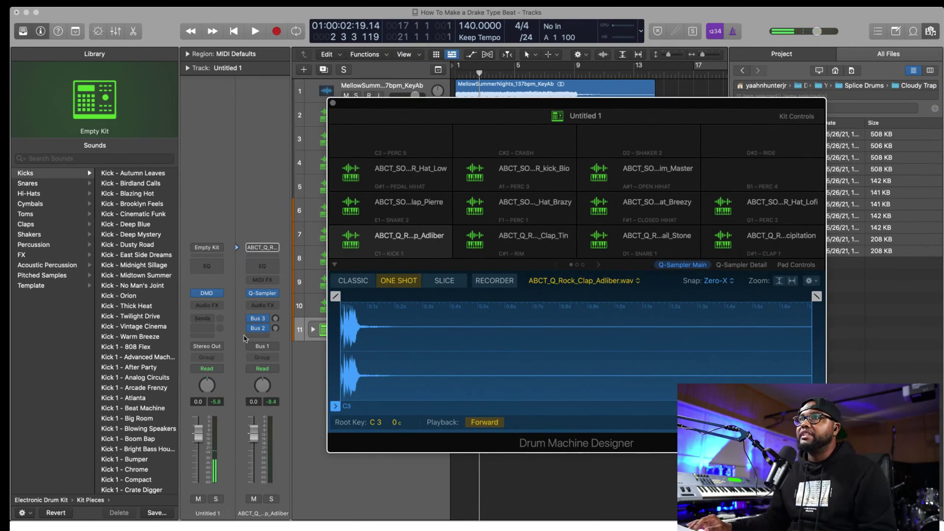
- Raise the new kit's channel volume to 6.0 dB and review its sample pads, closing Drum Machine Designer when done
{"action": "left_click_drag", "start_coordinate": [198, 433], "coordinate": [198, 416]}
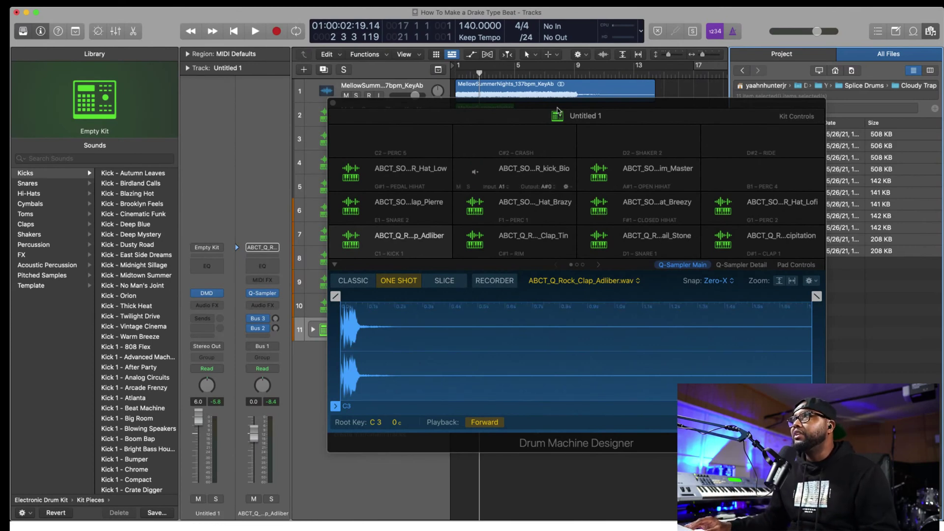
{"action": "left_click_drag", "start_coordinate": [557, 109], "coordinate": [493, 109]}
{"action": "mouse_move", "coordinate": [532, 227]}
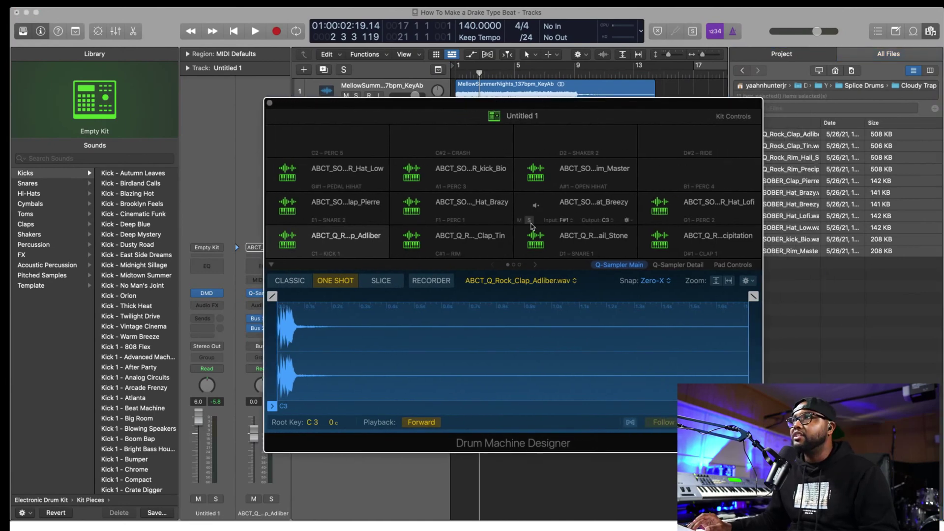
{"action": "mouse_move", "coordinate": [444, 245]}
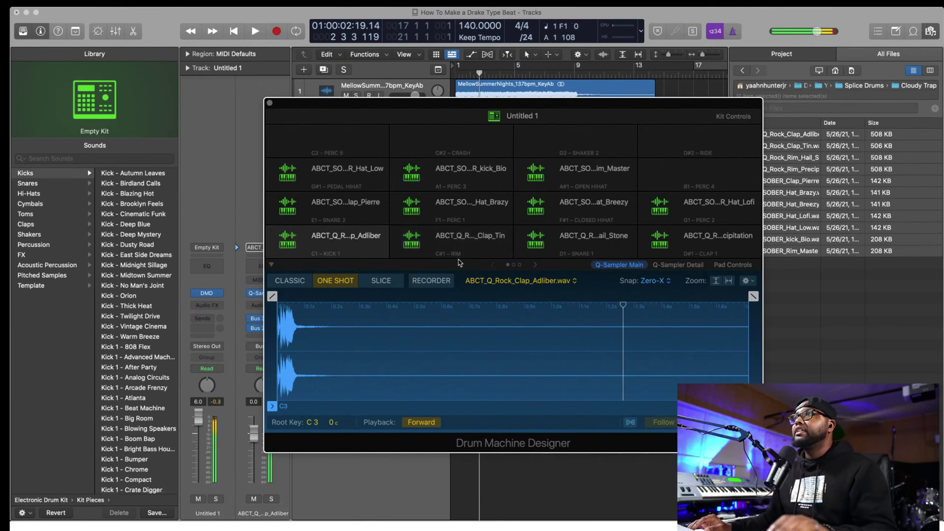
{"action": "left_click", "coordinate": [270, 104]}
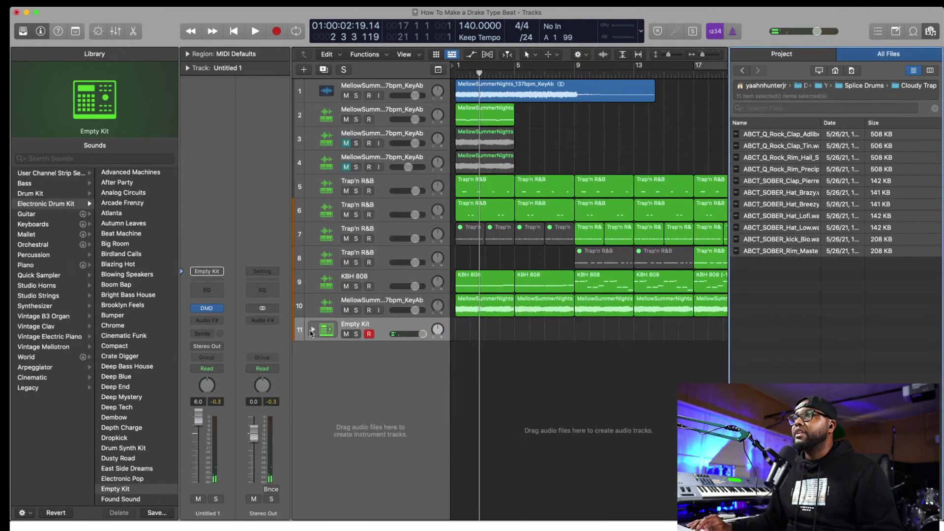
- Expand the Empty Kit track stack and look through its individual sample tracks
{"action": "left_click", "coordinate": [312, 330]}
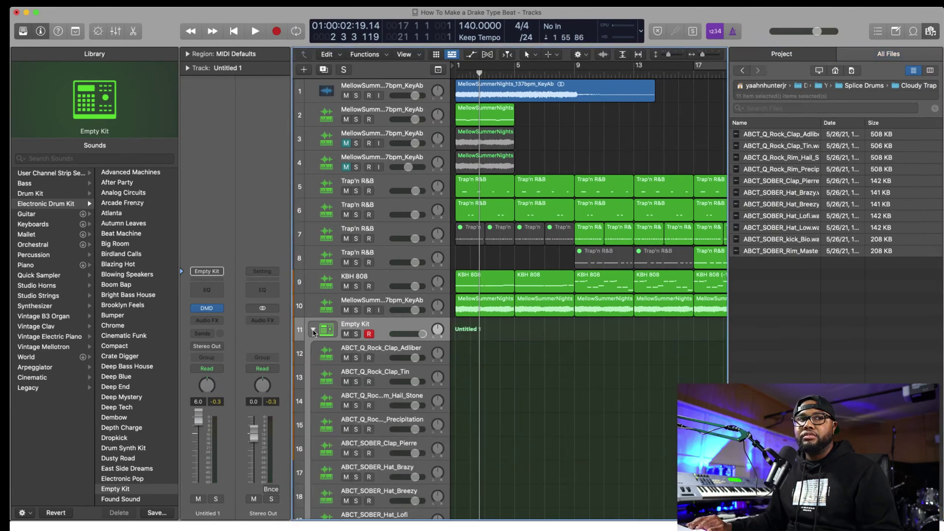
{"action": "scroll", "coordinate": [386, 377], "scroll_direction": "down", "scroll_amount": 6}
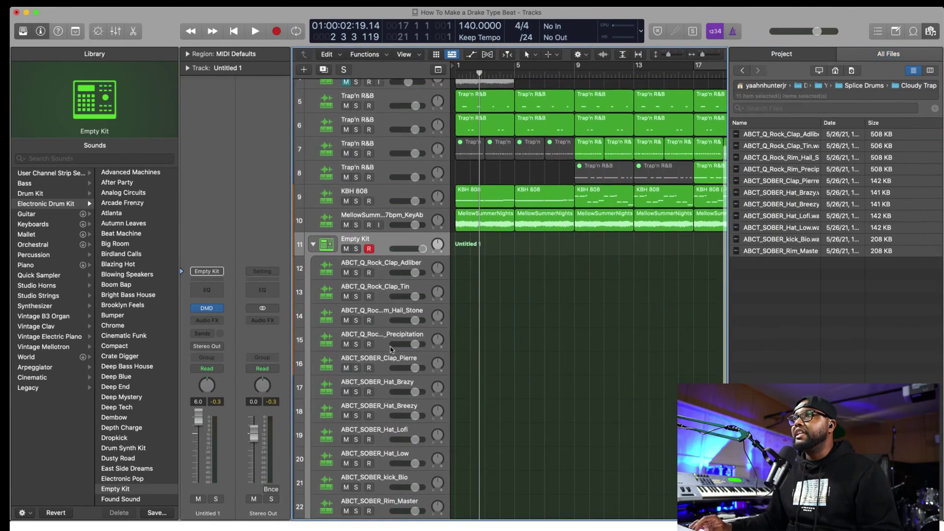
{"action": "scroll", "coordinate": [392, 349], "scroll_direction": "down", "scroll_amount": 1}
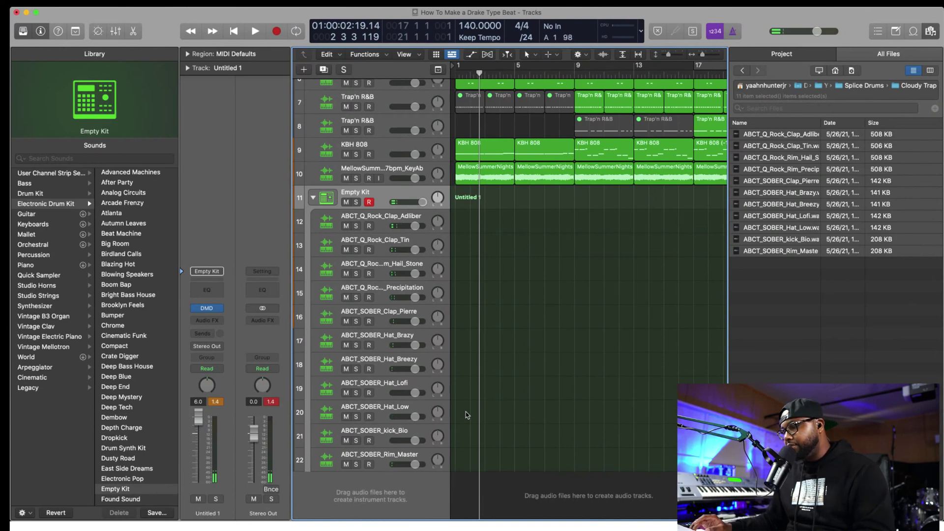
- Hide the file browser and show the Step Sequencer for the Empty Kit track
{"action": "left_click", "coordinate": [930, 31]}
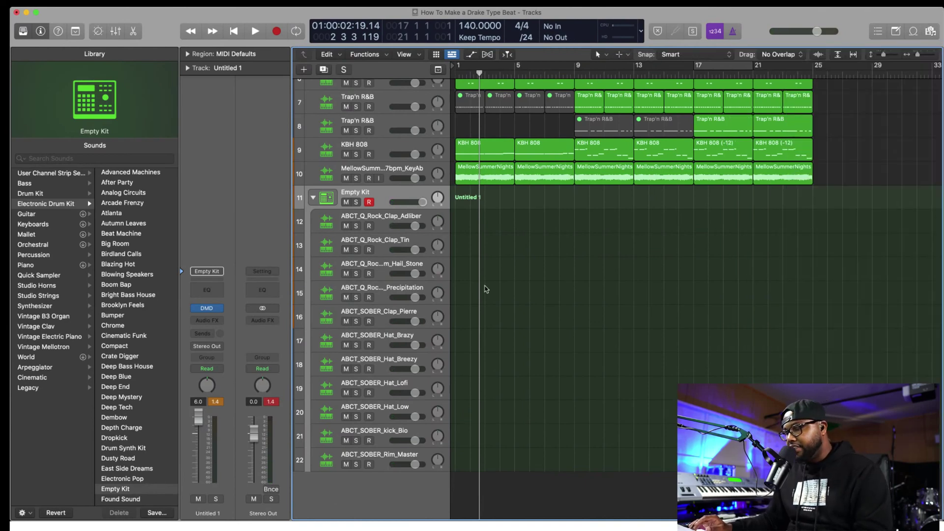
{"action": "key", "text": "p"}
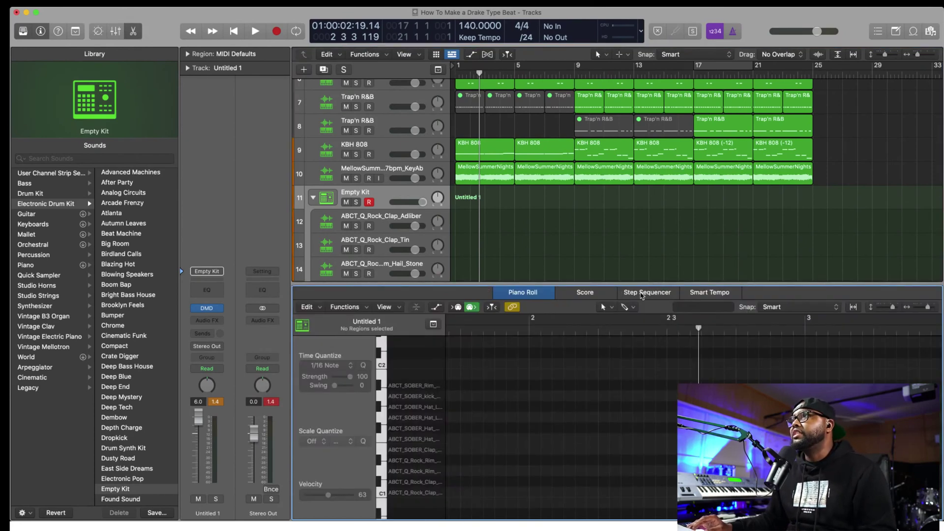
{"action": "left_click", "coordinate": [641, 294]}
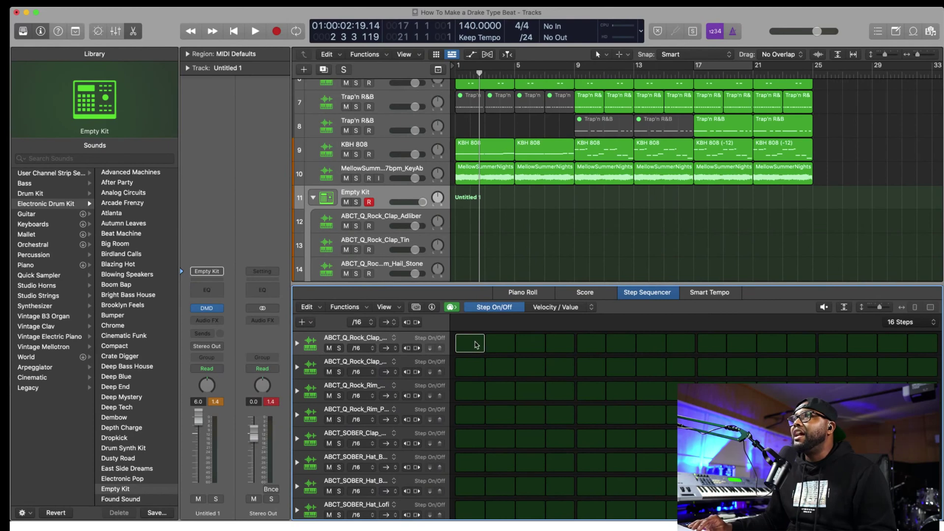
- Fill the first six steps of the ABCT_Q_Rock_Clap_Adliber row, and clear steps three, five and six
{"action": "left_click_drag", "start_coordinate": [471, 343], "coordinate": [573, 344]}
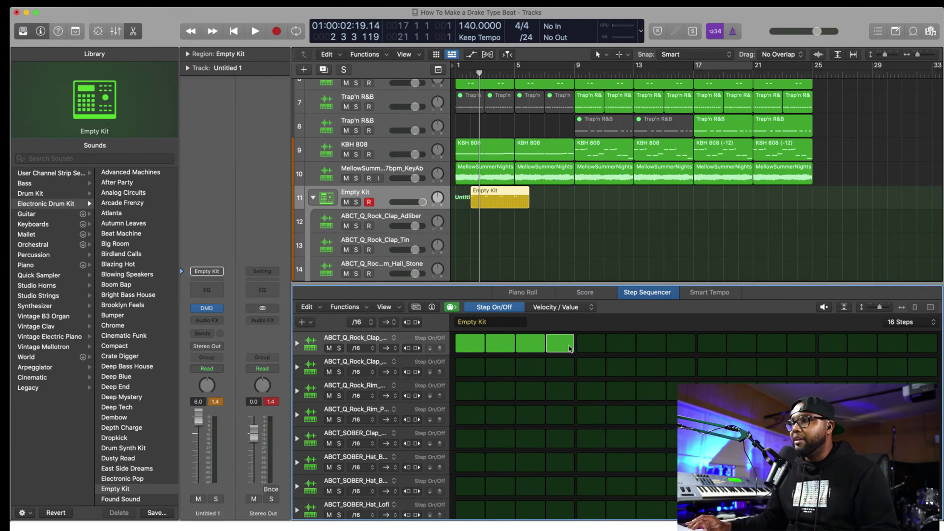
{"action": "left_click_drag", "start_coordinate": [589, 344], "coordinate": [621, 344]}
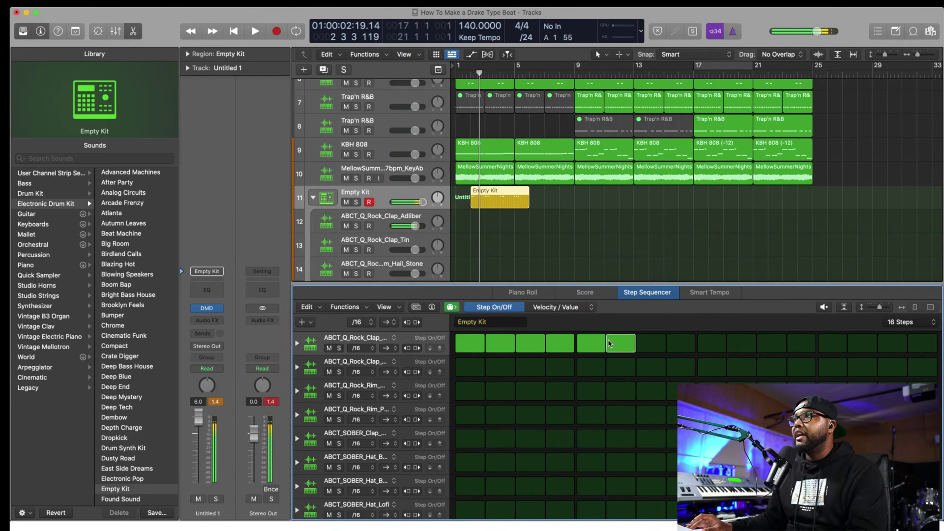
{"action": "left_click", "coordinate": [620, 343]}
{"action": "left_click", "coordinate": [590, 343]}
{"action": "left_click", "coordinate": [531, 343]}
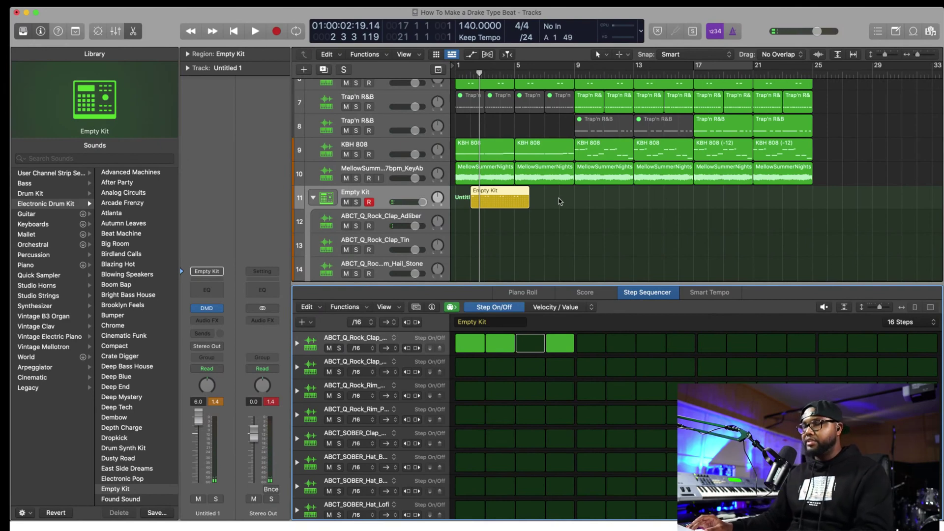
- Close the editor and delete the Empty Kit pattern region along with the whole Empty Kit track stack
{"action": "key", "text": "p"}
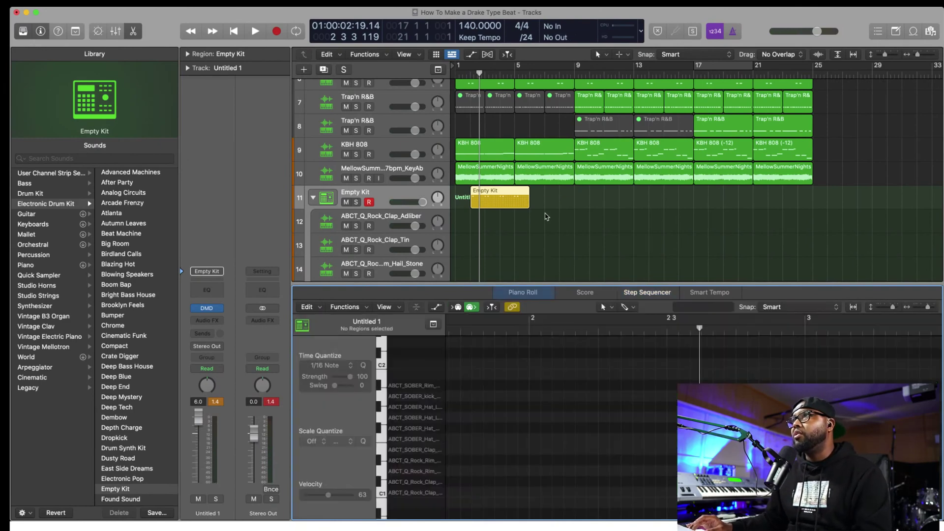
{"action": "key", "text": "e"}
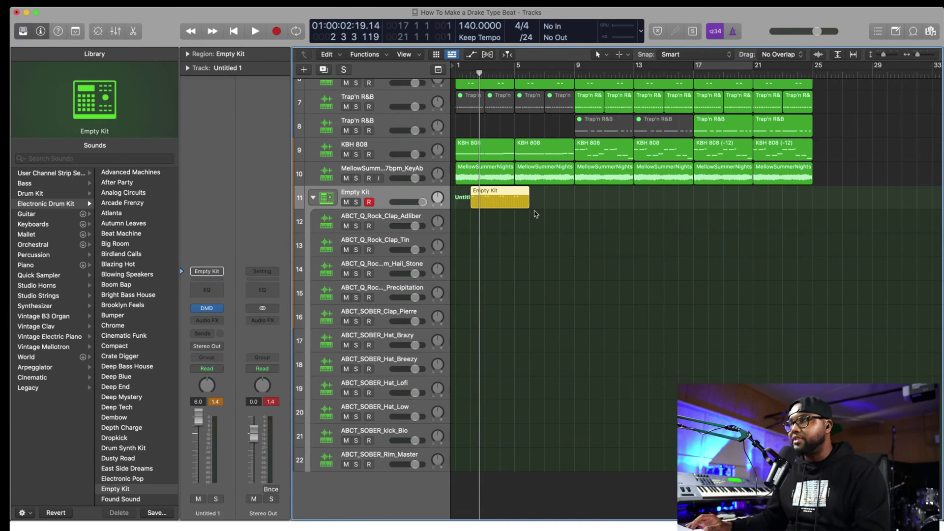
{"action": "key", "text": "Delete"}
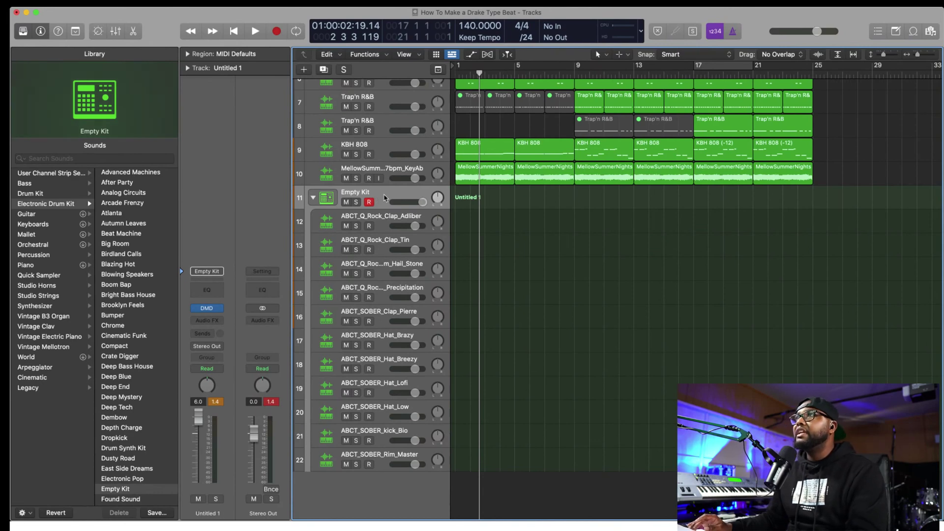
{"action": "key", "text": "super+BackSpace"}
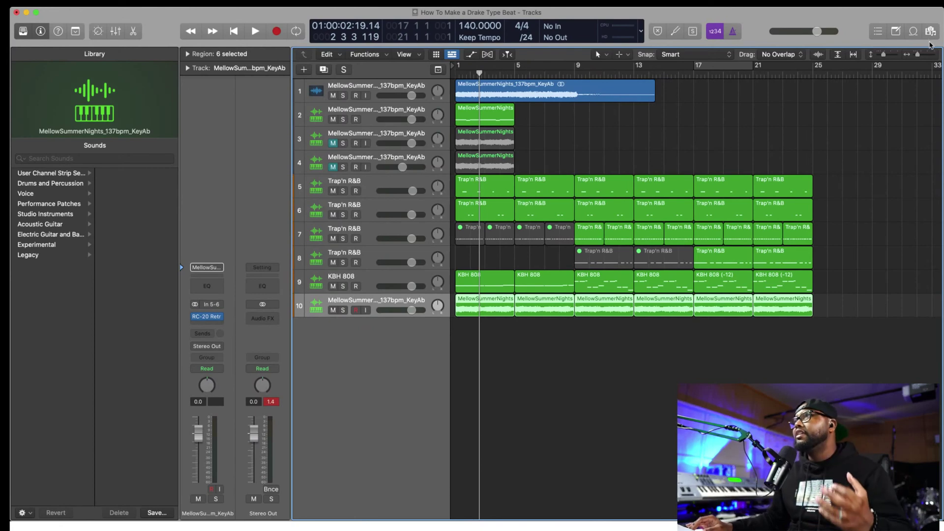
- Show the All Files browser again and go to the Desktop folder from the home folder
{"action": "left_click", "coordinate": [931, 31]}
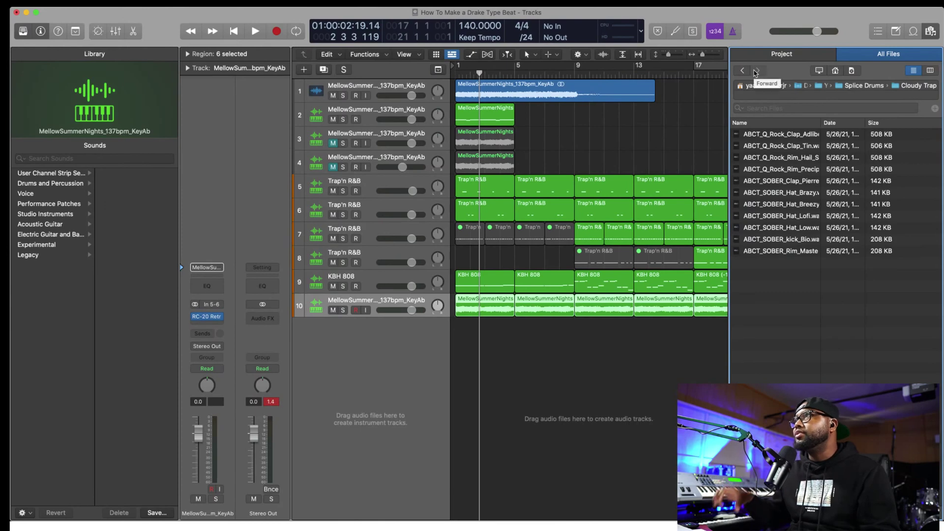
{"action": "left_click", "coordinate": [936, 33]}
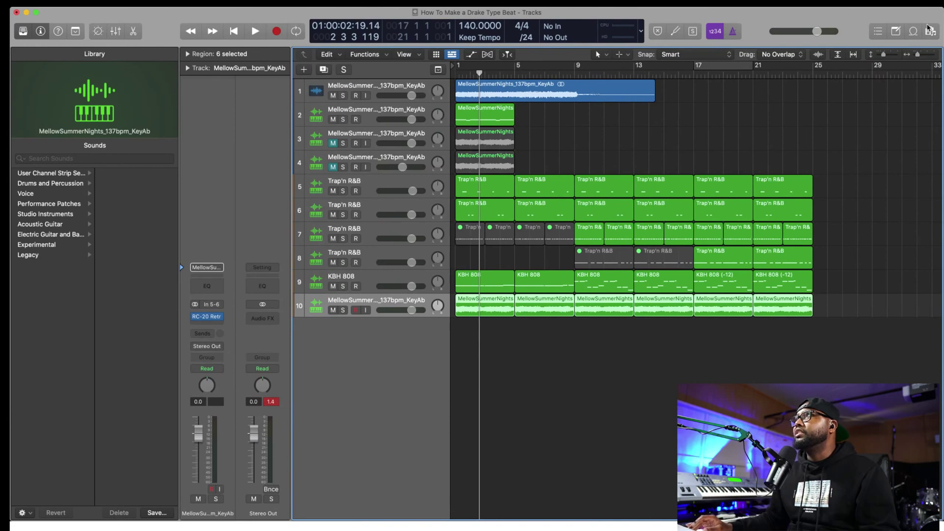
{"action": "left_click", "coordinate": [930, 32]}
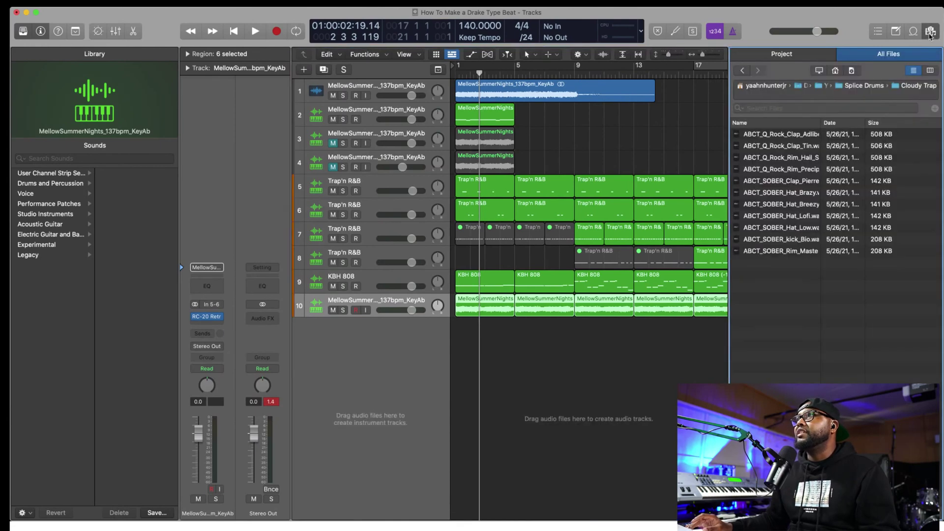
{"action": "left_click", "coordinate": [835, 72]}
{"action": "double_click", "coordinate": [766, 158]}
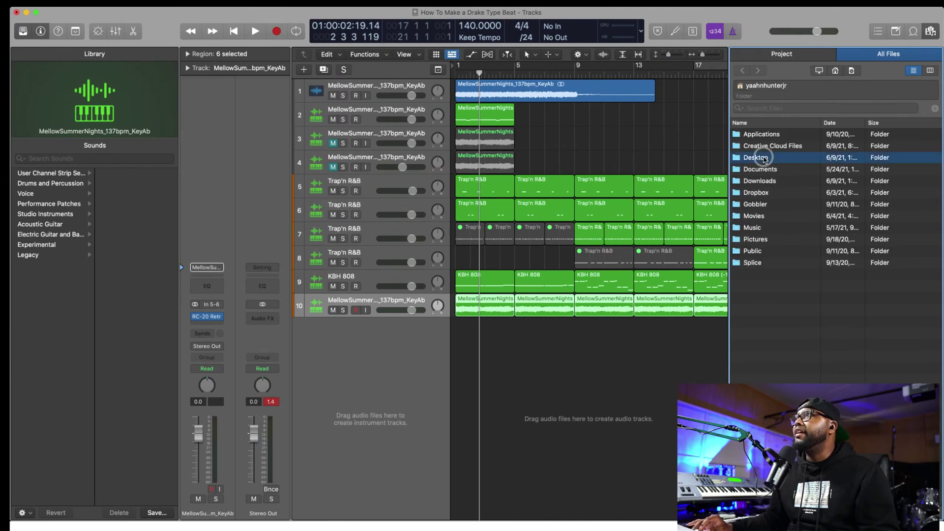
- Open the Live Drum Kit Vol.1 - Session Ready project from Yhuntermusic Products > Live Drum Kit Vol.1 - Logic Pro X to list its tracks
{"action": "scroll", "coordinate": [770, 213], "scroll_direction": "down", "scroll_amount": 3}
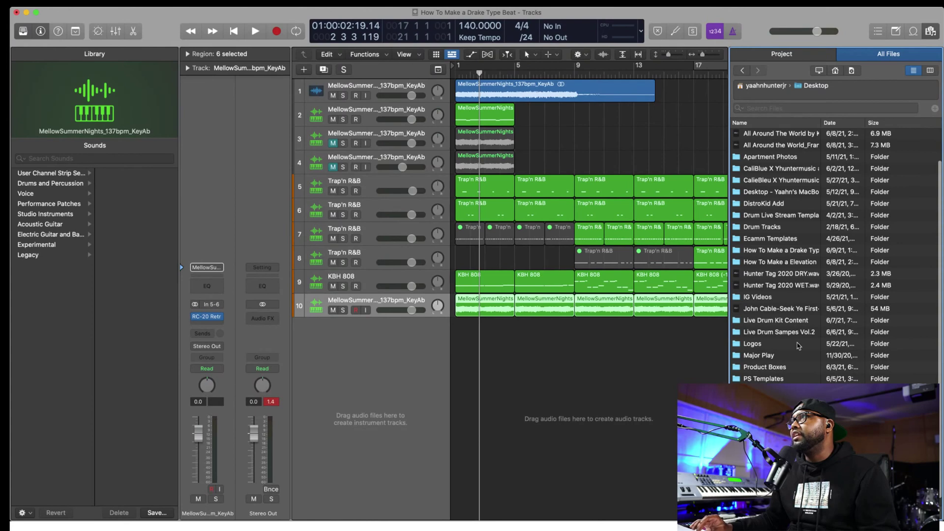
{"action": "scroll", "coordinate": [799, 342], "scroll_direction": "down", "scroll_amount": 1}
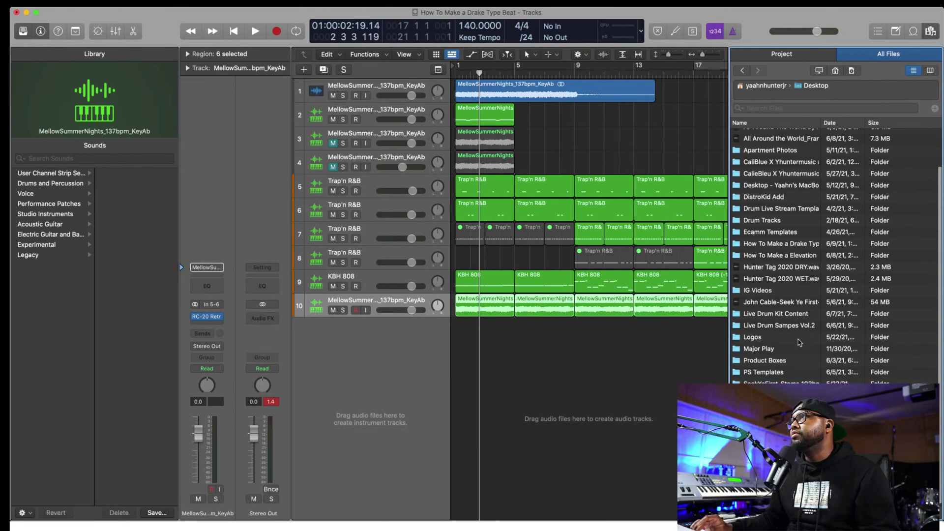
{"action": "double_click", "coordinate": [777, 488]}
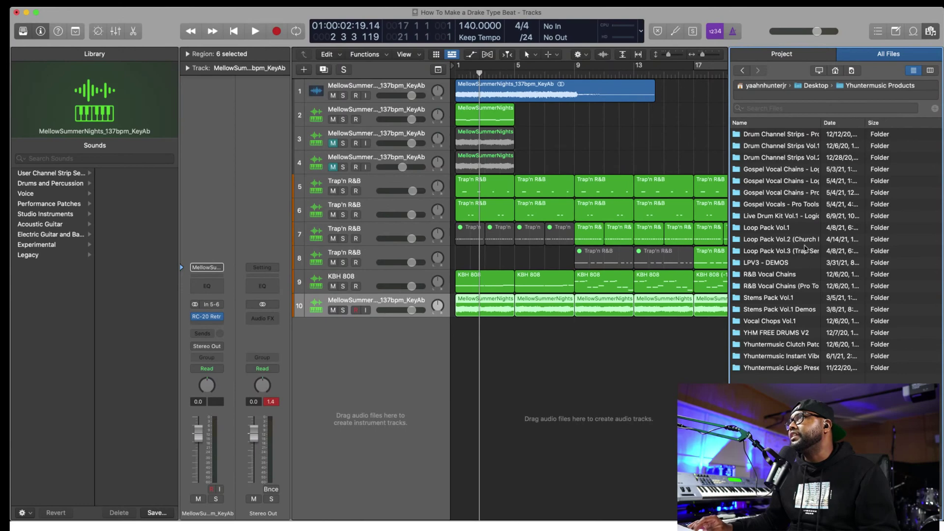
{"action": "double_click", "coordinate": [782, 220]}
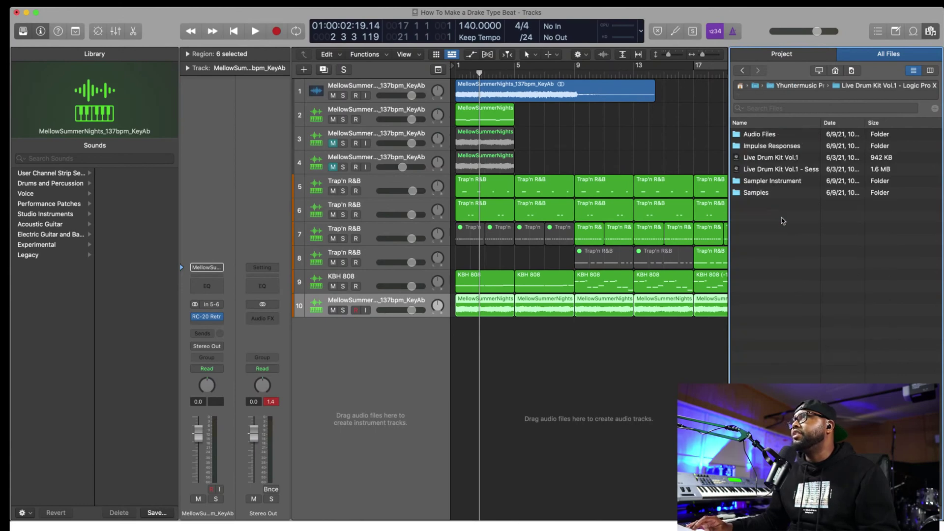
{"action": "double_click", "coordinate": [795, 170]}
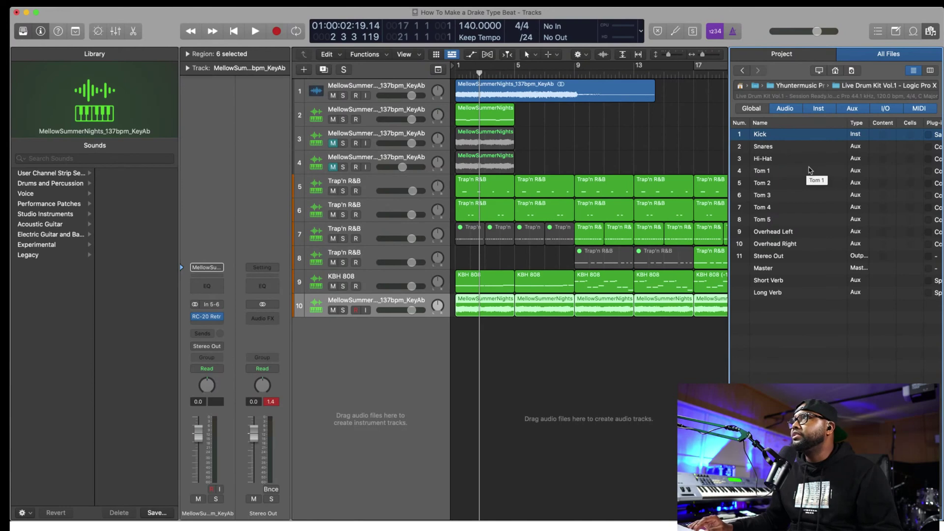
- Select the Live Drum Kit tracks from Kick through Overhead Right together with the Short Verb and Long Verb auxes
{"action": "left_click", "coordinate": [782, 248], "text": "shift"}
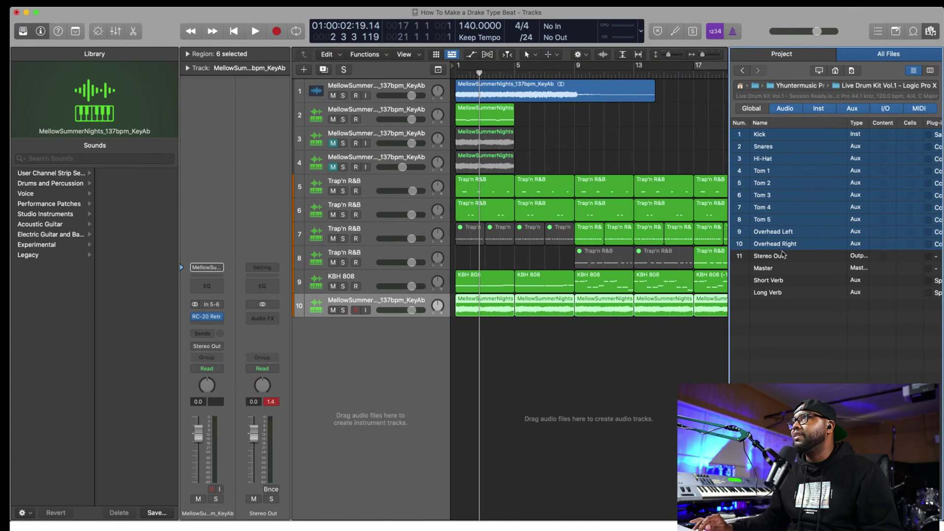
{"action": "left_click", "coordinate": [782, 284], "text": "super"}
{"action": "left_click", "coordinate": [779, 294], "text": "super"}
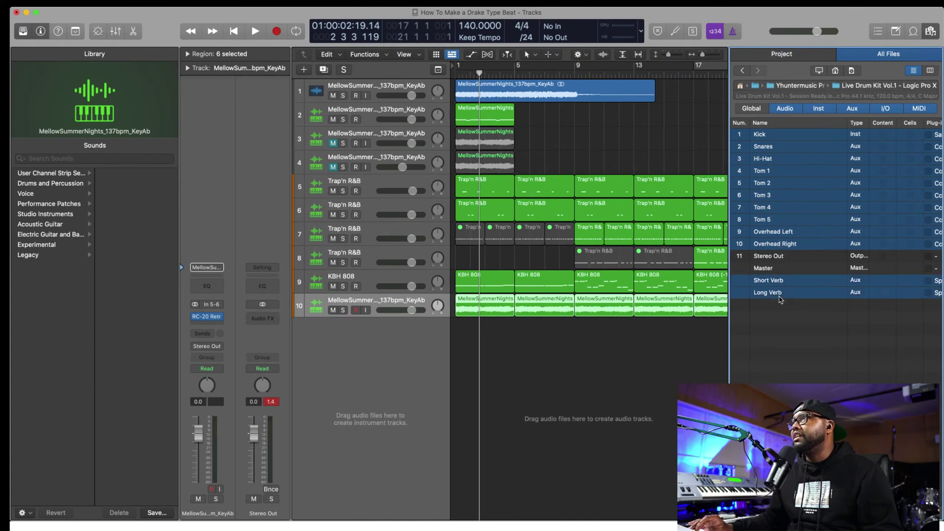
- Import the selected kit tracks with their plug-ins, sends and I/O included, and hide the file browser
{"action": "scroll", "coordinate": [809, 288], "scroll_direction": "right", "scroll_amount": 3}
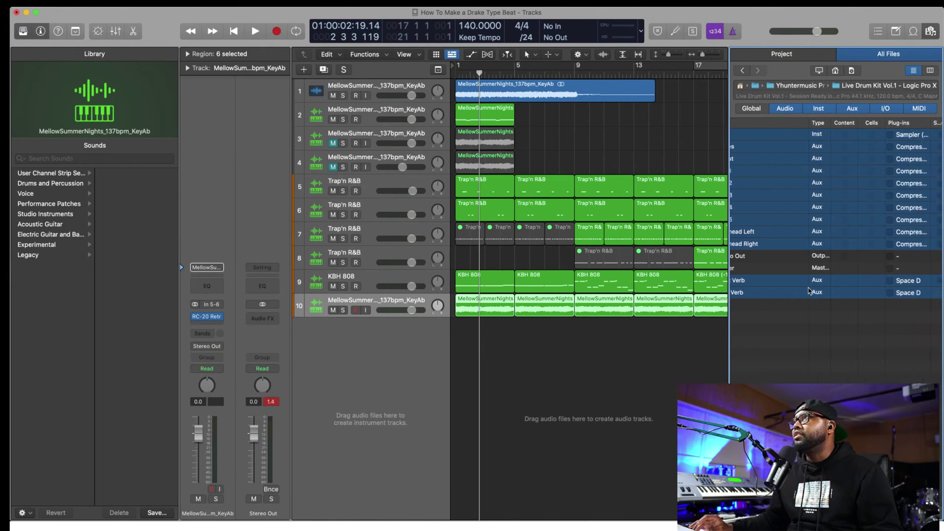
{"action": "scroll", "coordinate": [808, 271], "scroll_direction": "left", "scroll_amount": 3}
{"action": "scroll", "coordinate": [799, 206], "scroll_direction": "right", "scroll_amount": 5}
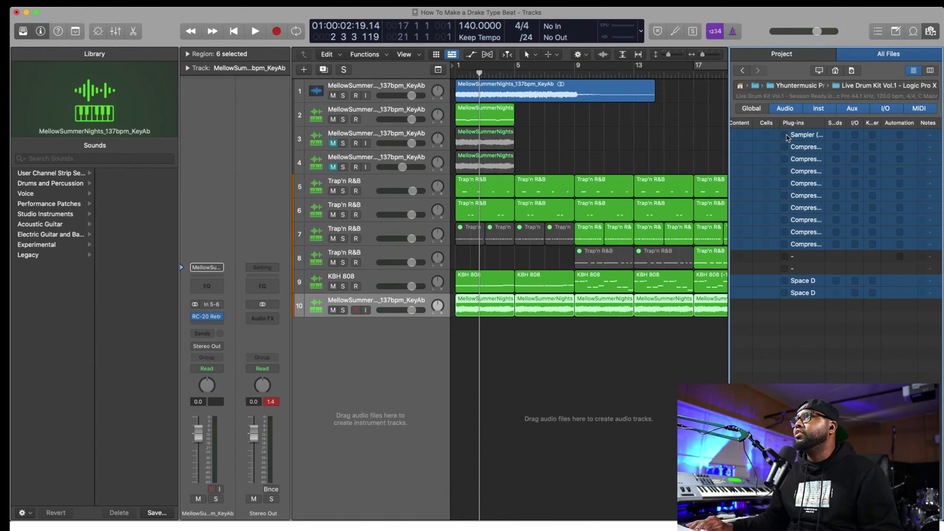
{"action": "left_click", "coordinate": [786, 136]}
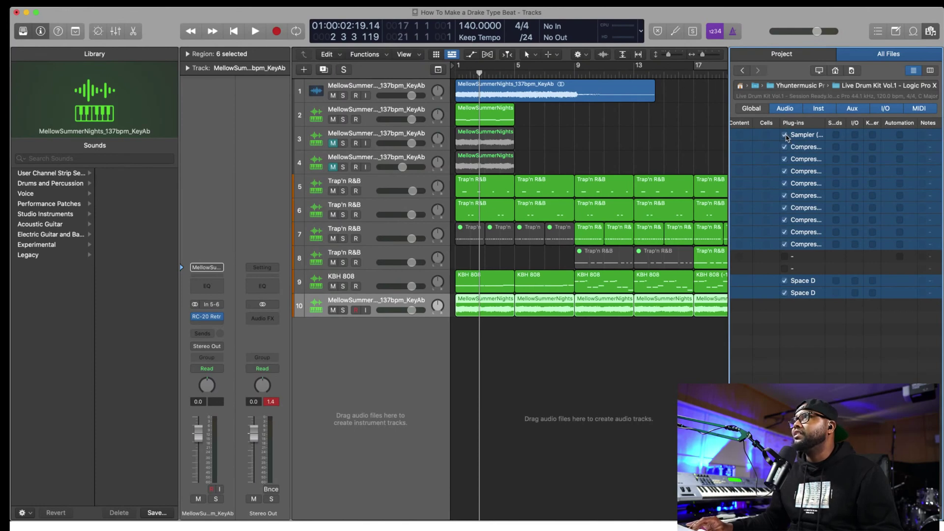
{"action": "scroll", "coordinate": [806, 172], "scroll_direction": "left", "scroll_amount": 1}
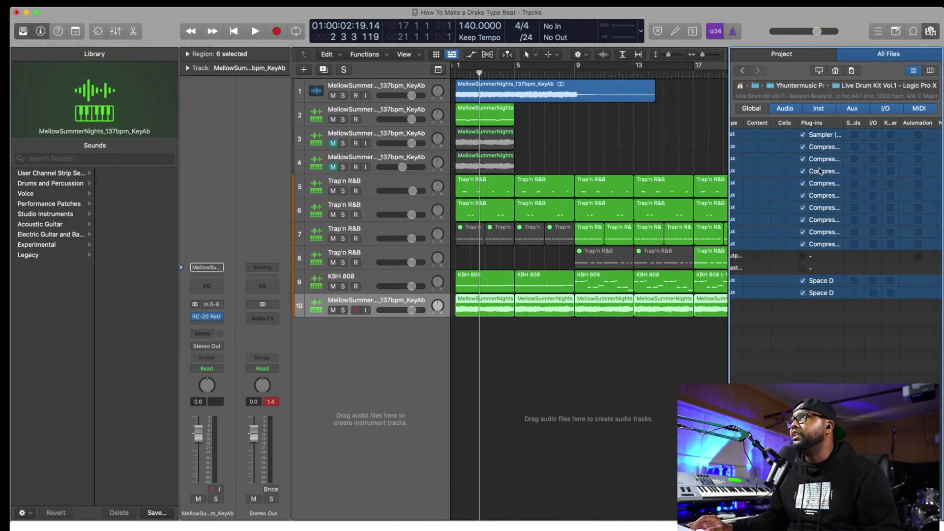
{"action": "scroll", "coordinate": [820, 171], "scroll_direction": "right", "scroll_amount": 2}
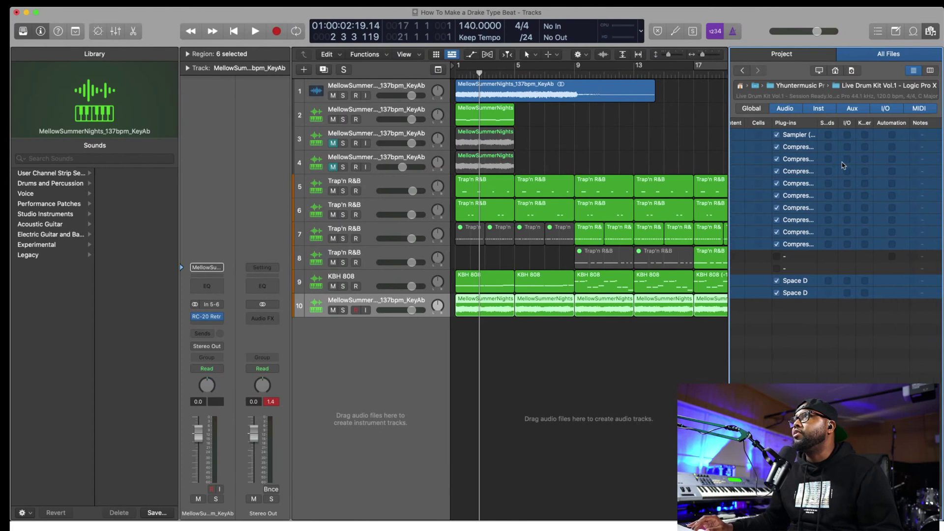
{"action": "left_click", "coordinate": [828, 135]}
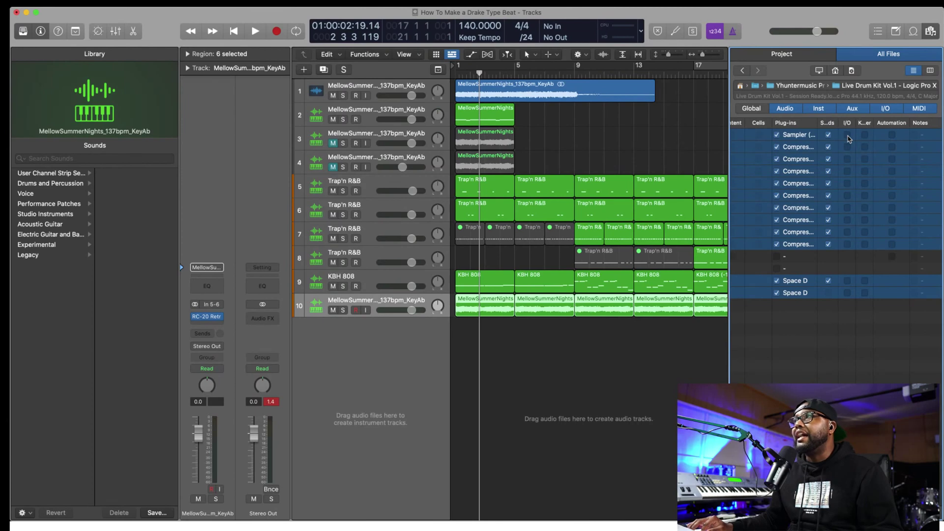
{"action": "left_click", "coordinate": [847, 135]}
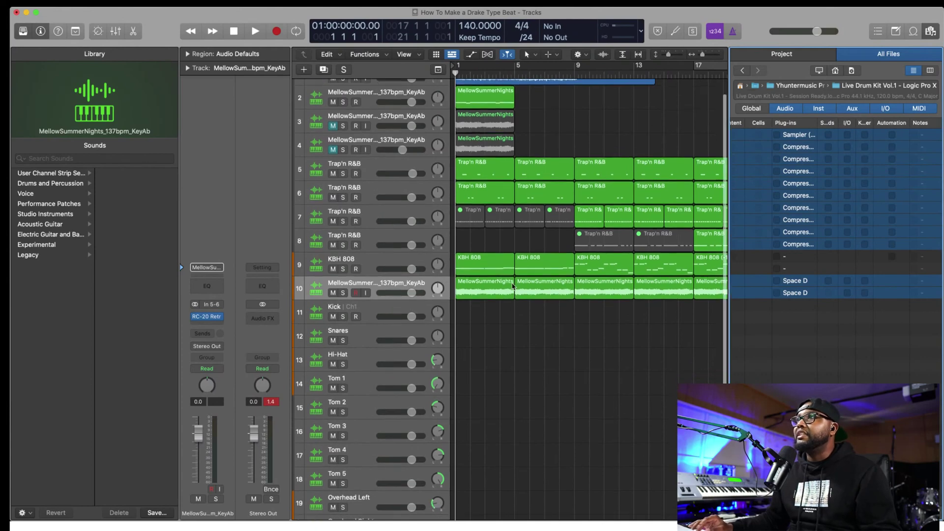
{"action": "scroll", "coordinate": [511, 283], "scroll_direction": "down", "scroll_amount": 3}
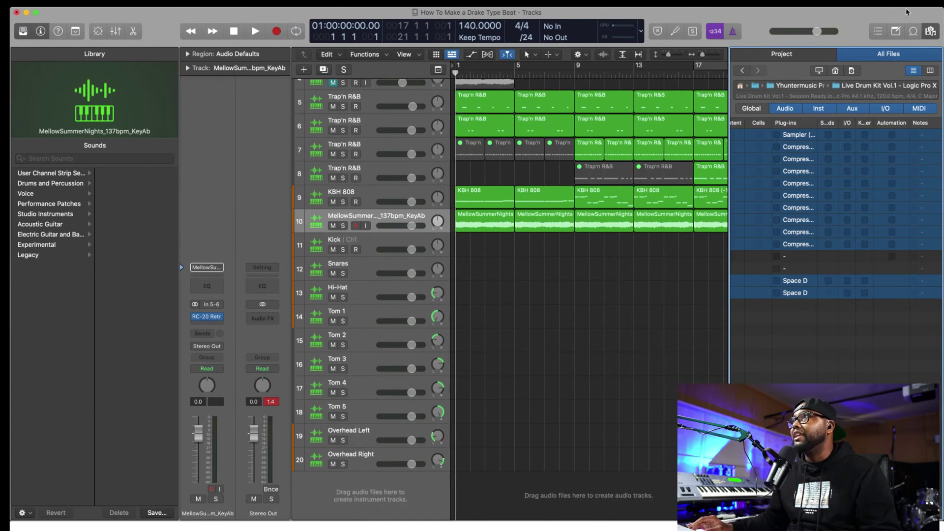
{"action": "left_click", "coordinate": [929, 28]}
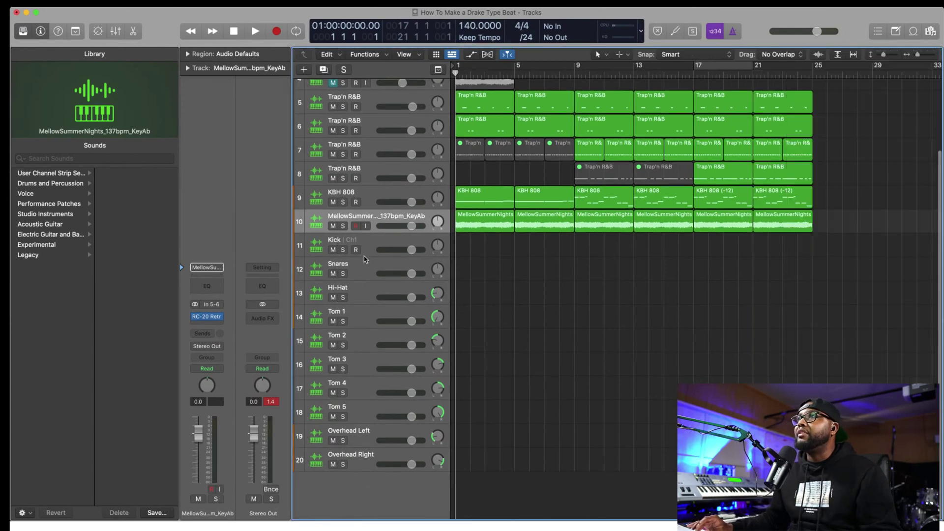
- Show the mixer and set the Long Verb aux input to Bus 3 and the Short Verb aux input to Bus 2
{"action": "left_click", "coordinate": [369, 248]}
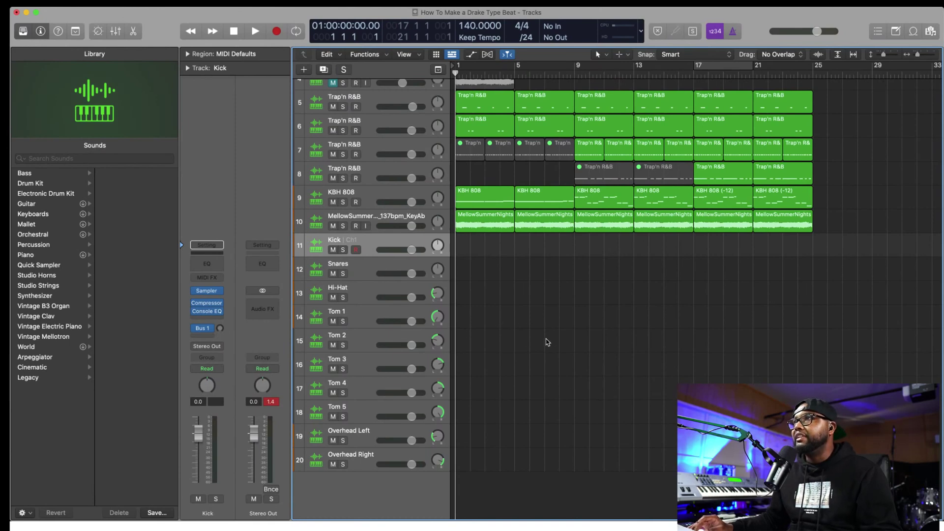
{"action": "key", "text": "x"}
{"action": "scroll", "coordinate": [580, 391], "scroll_direction": "right", "scroll_amount": 5}
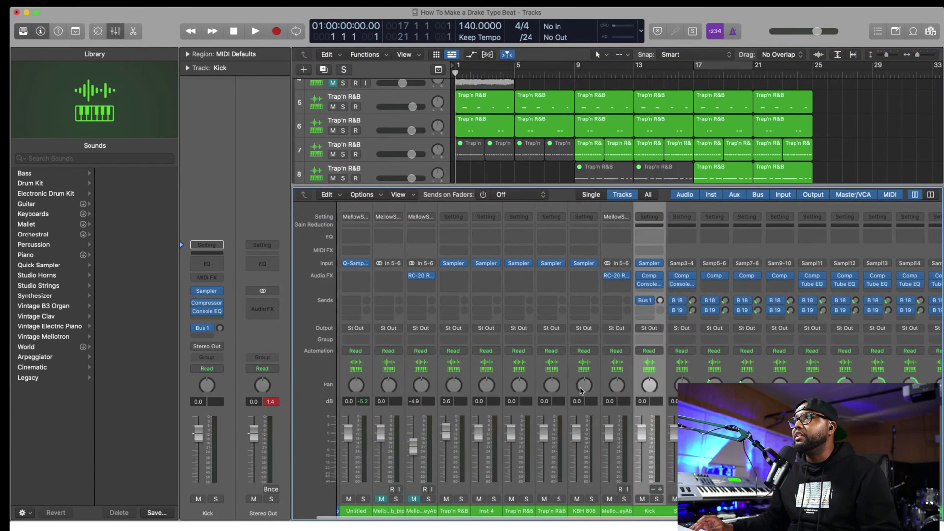
{"action": "scroll", "coordinate": [580, 391], "scroll_direction": "right", "scroll_amount": 3}
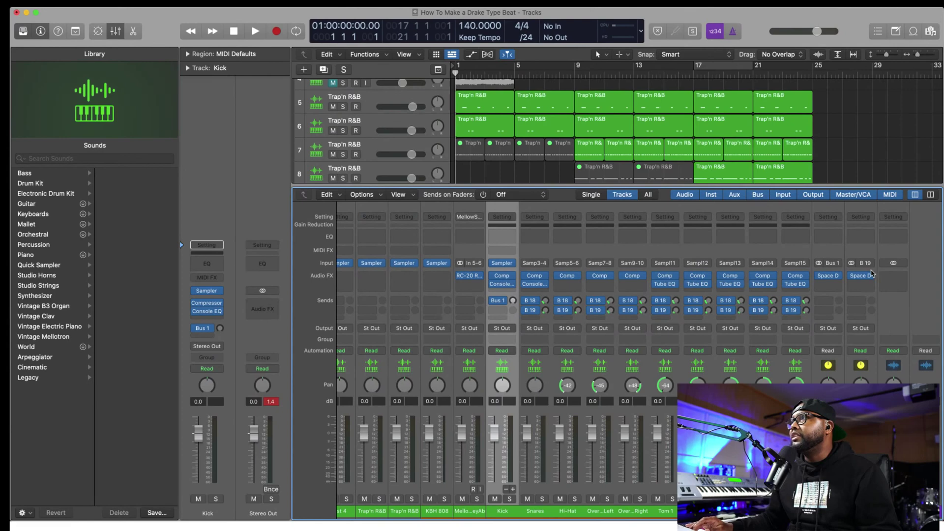
{"action": "left_click", "coordinate": [865, 264]}
{"action": "mouse_move", "coordinate": [830, 302]}
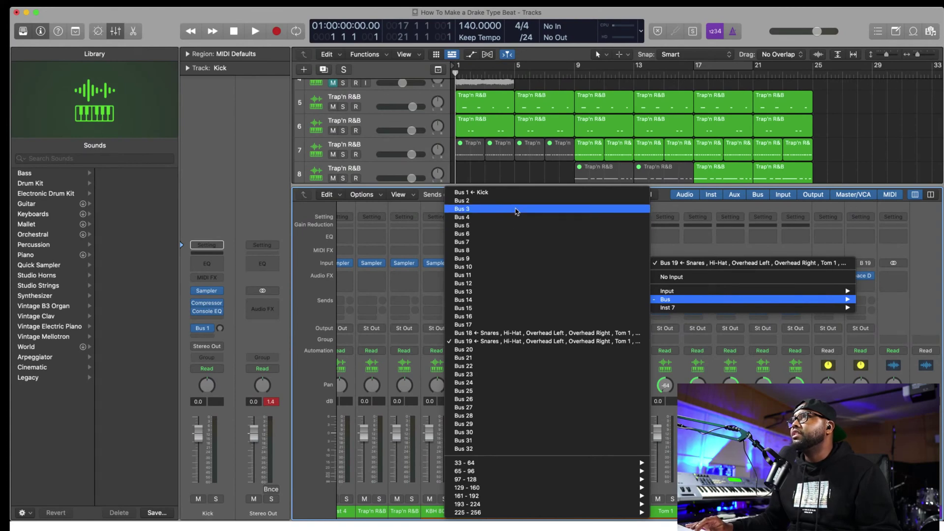
{"action": "left_click", "coordinate": [515, 209]}
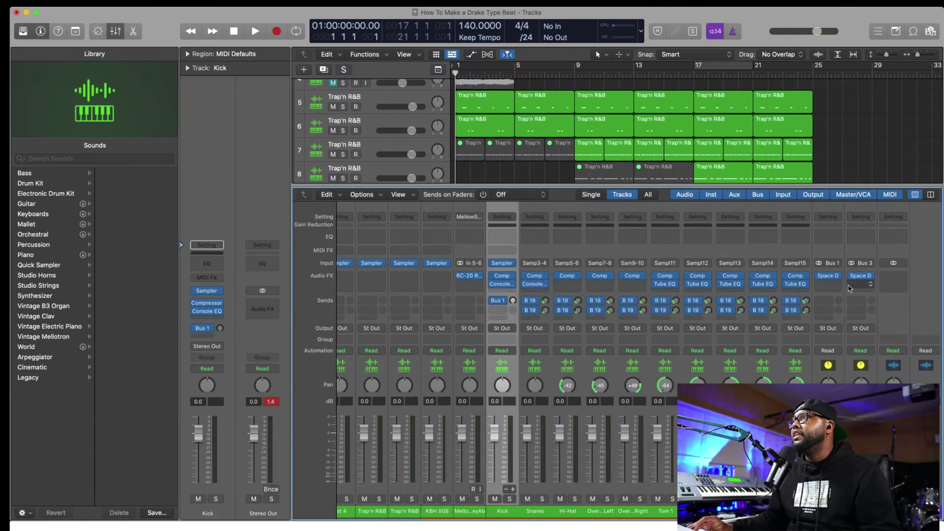
{"action": "left_click", "coordinate": [837, 264]}
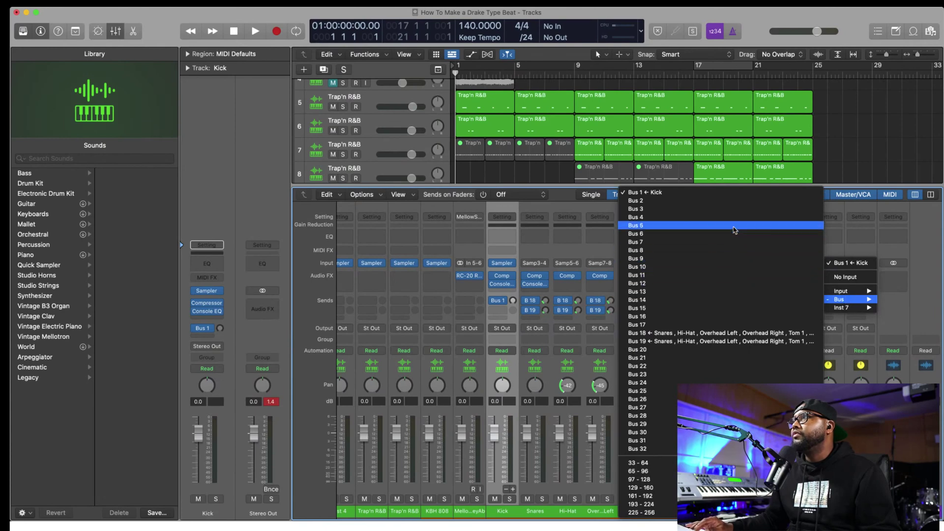
{"action": "left_click", "coordinate": [736, 203]}
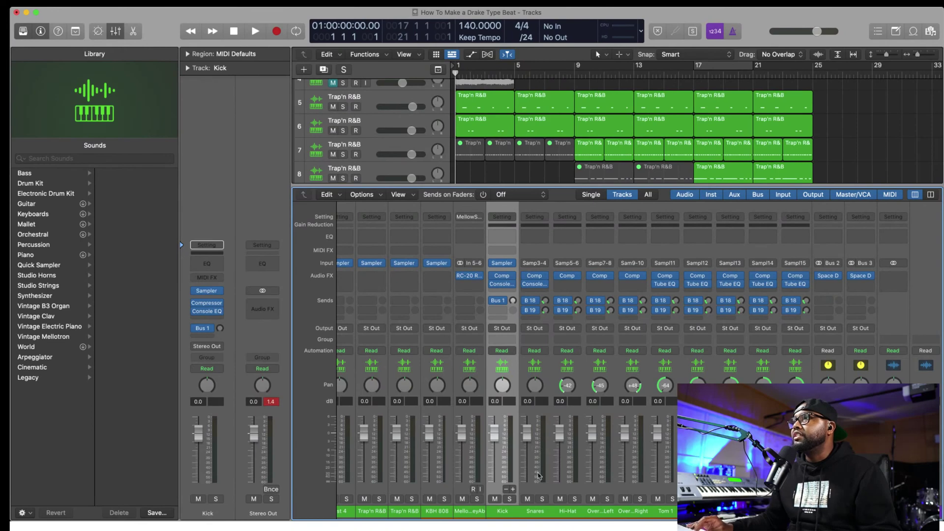
- Select all the imported drum channel strips from Kick onward and set their first send to Bus 2
{"action": "left_click_drag", "start_coordinate": [499, 514], "coordinate": [796, 511]}
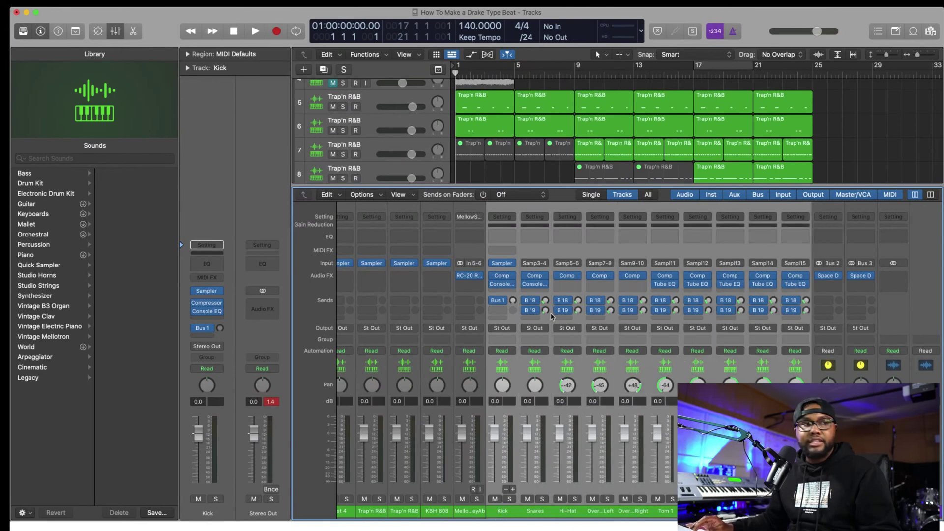
{"action": "mouse_move", "coordinate": [504, 303]}
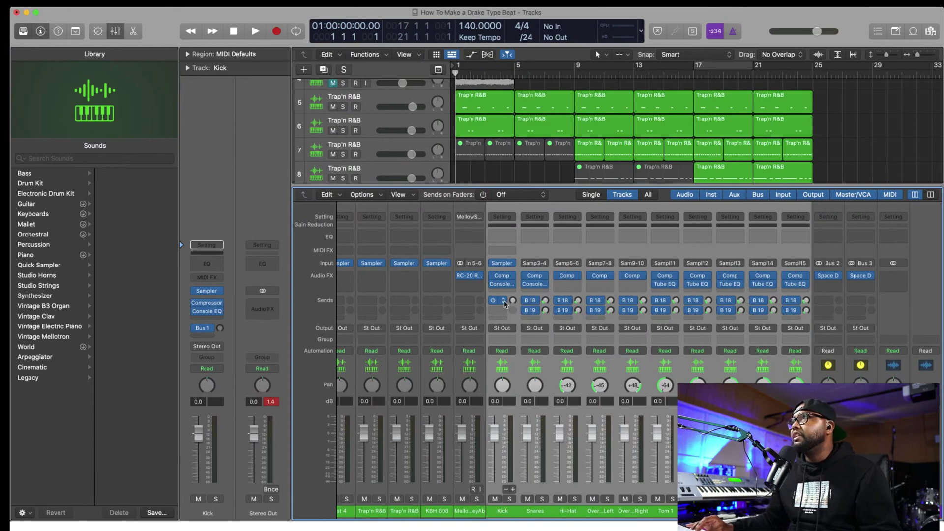
{"action": "left_click", "coordinate": [504, 303]}
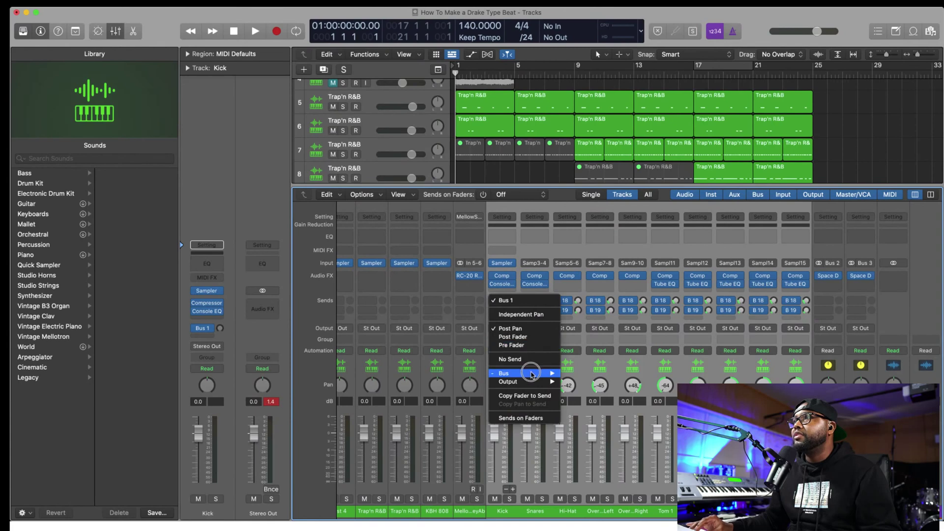
{"action": "mouse_move", "coordinate": [531, 374]}
{"action": "left_click", "coordinate": [602, 201]}
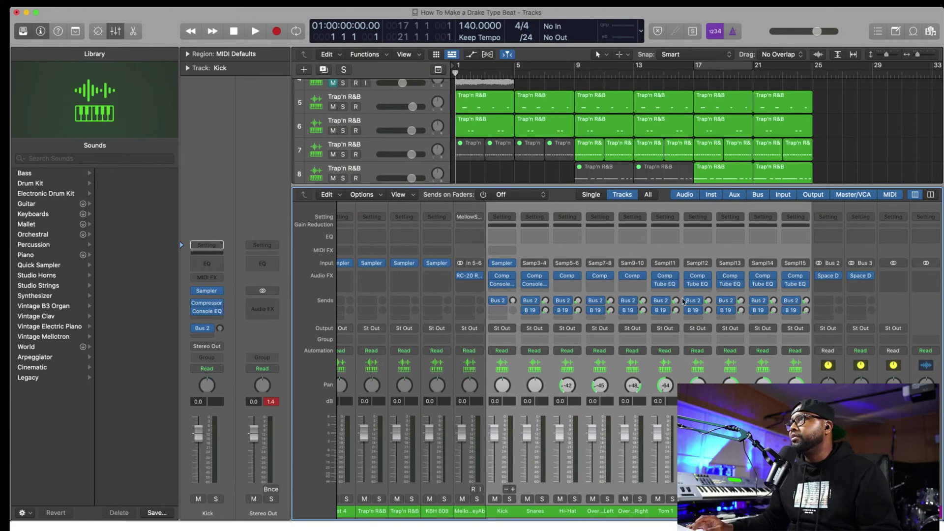
- Set the second send of the selected drum channel strips to Bus 3 (Long Verb)
{"action": "left_click", "coordinate": [537, 314]}
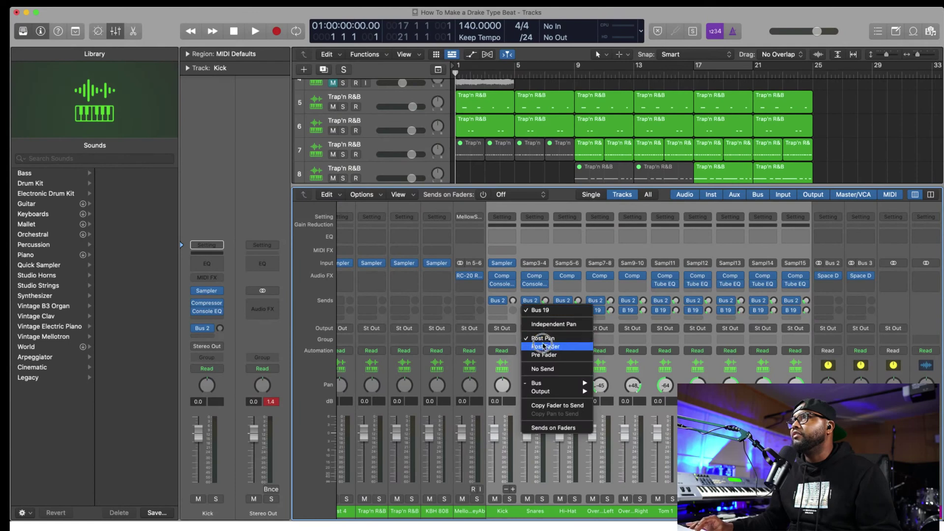
{"action": "mouse_move", "coordinate": [542, 385]}
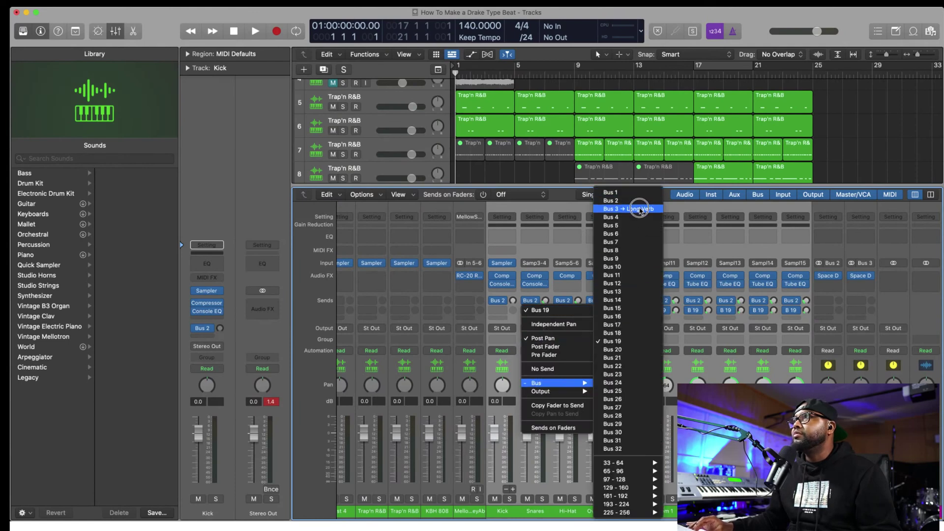
{"action": "left_click", "coordinate": [631, 208]}
- Move the Space D plug-in from the Bus 2 aux to the empty aux strip after Bus 3, and hide the mixer
{"action": "scroll", "coordinate": [823, 303], "scroll_direction": "right", "scroll_amount": 2}
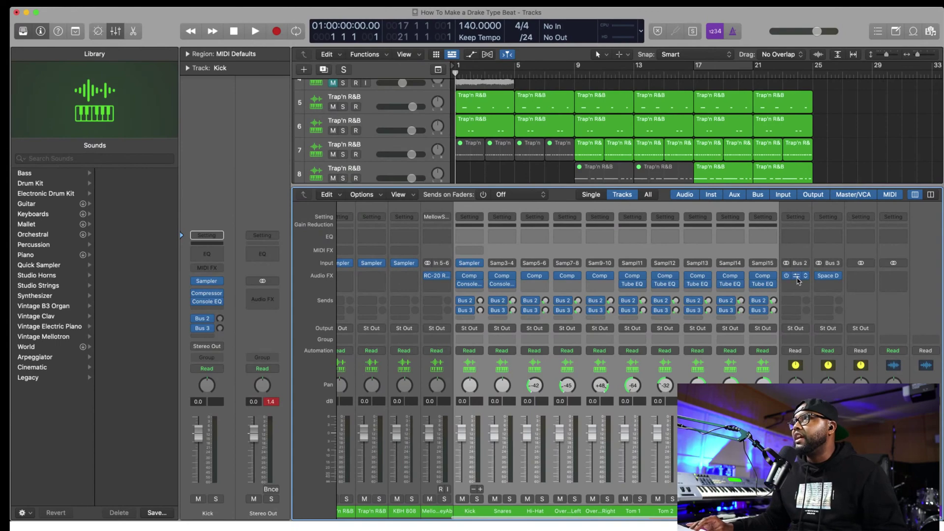
{"action": "left_click_drag", "start_coordinate": [794, 275], "coordinate": [861, 276]}
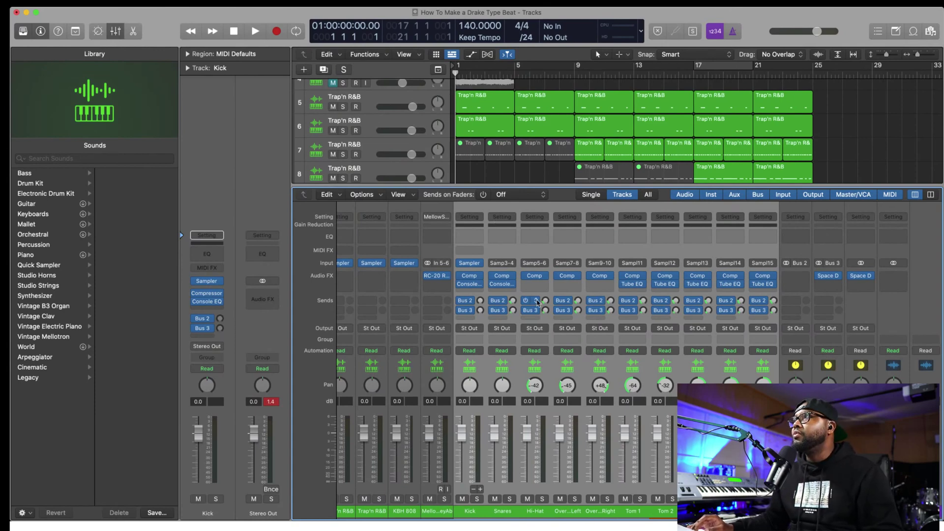
{"action": "key", "text": "x"}
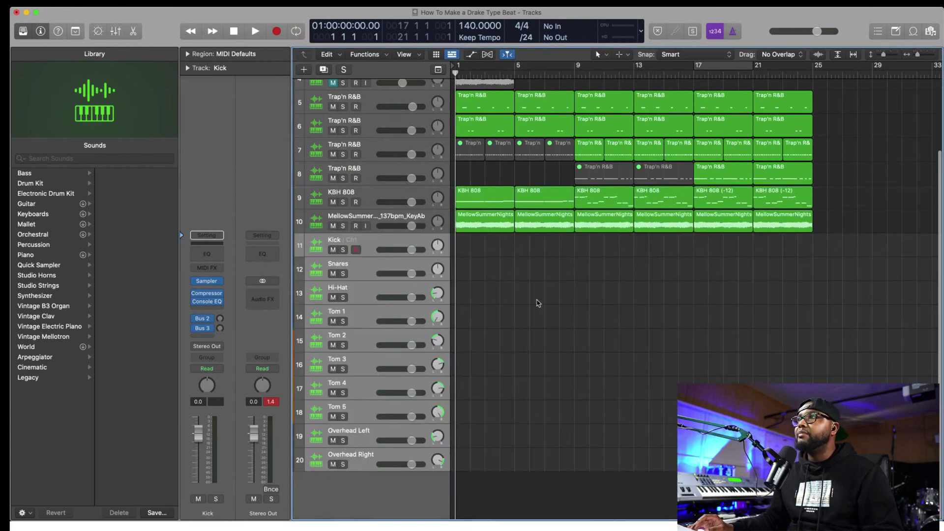
- Audition the imported kit from the Kick track alone, and look over its mixer strips and the Live Drum Kit folder
{"action": "left_click", "coordinate": [381, 244]}
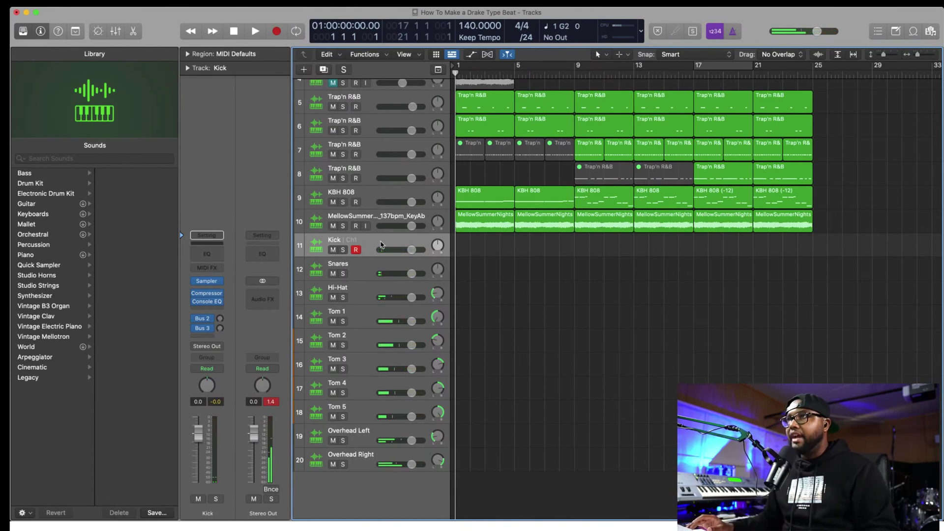
{"action": "key", "text": "x"}
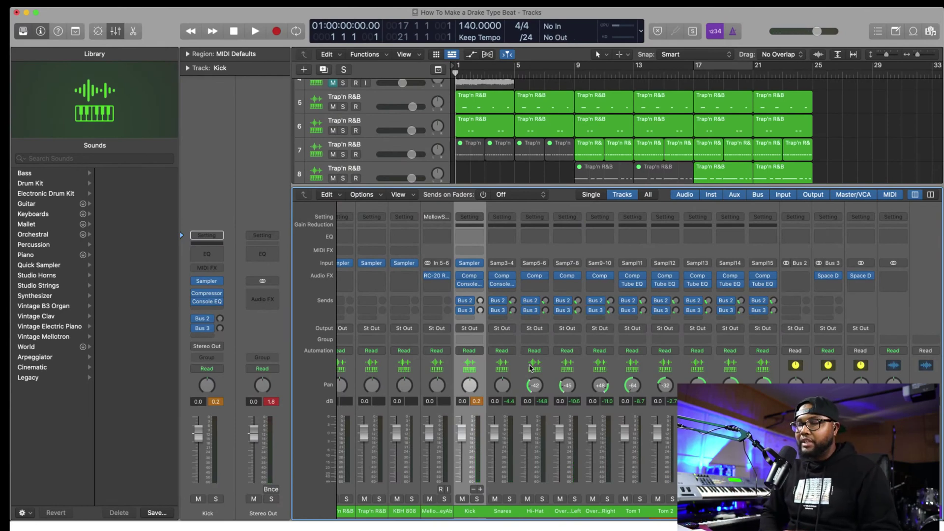
{"action": "key", "text": "x"}
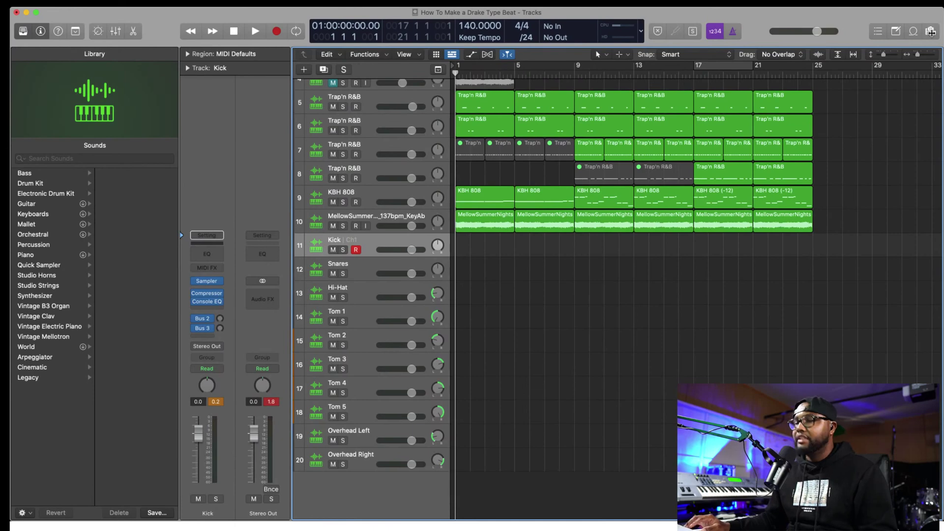
{"action": "left_click", "coordinate": [930, 31]}
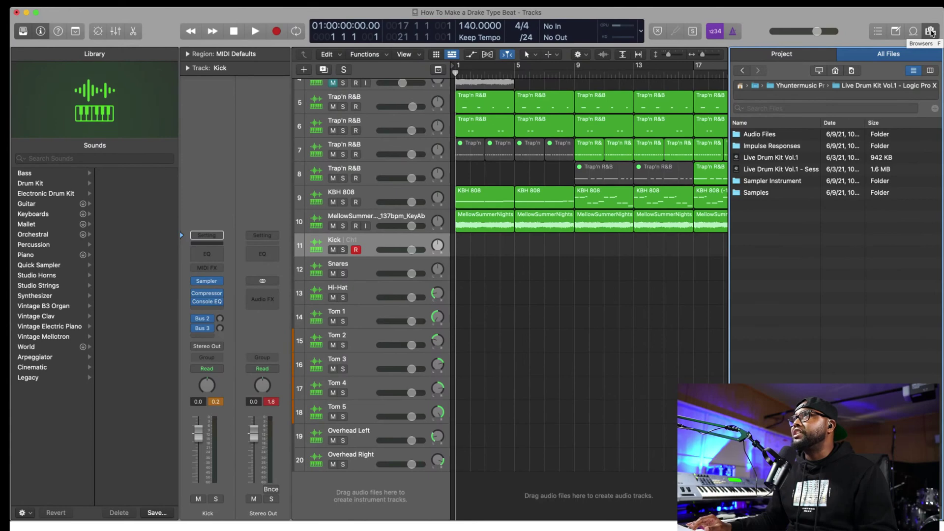
{"action": "left_click", "coordinate": [931, 32]}
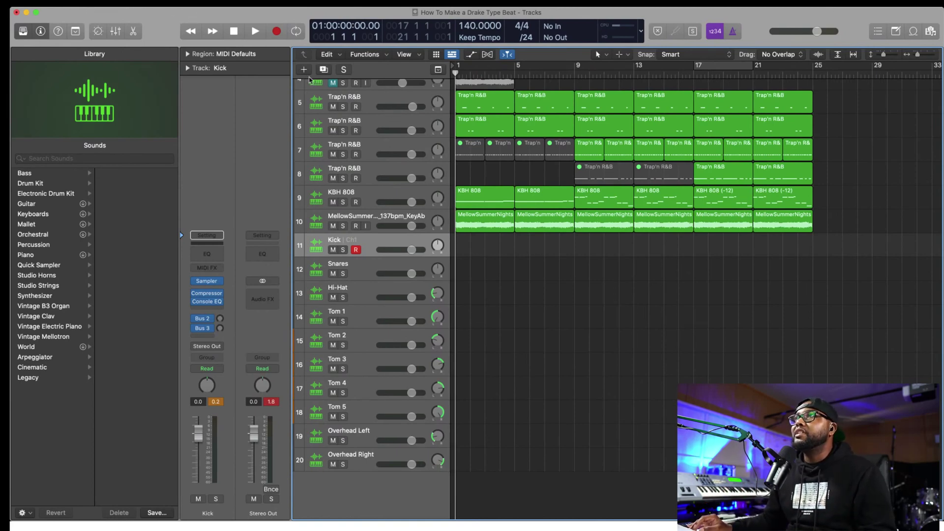
- Open the Save as Template dialog for the project and dismiss it without saving
{"action": "left_click", "coordinate": [82, 1]}
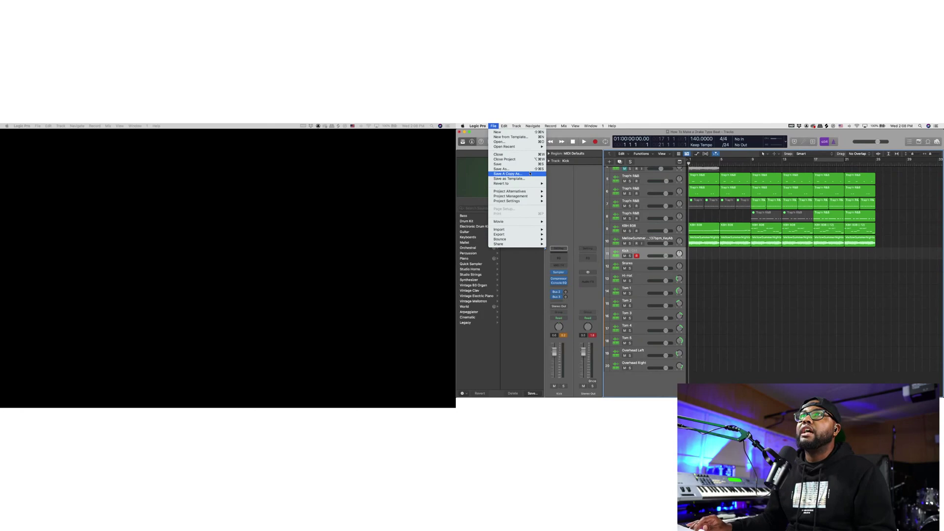
{"action": "left_click", "coordinate": [516, 178]}
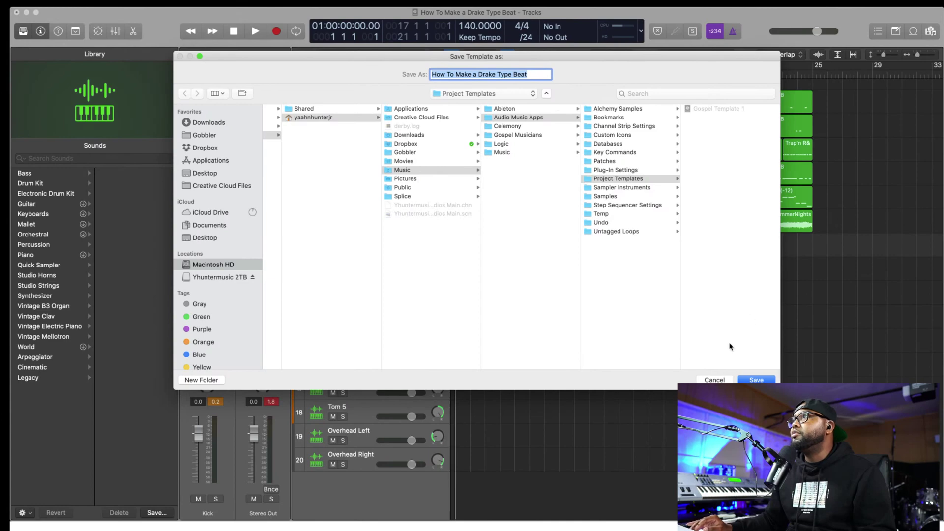
{"action": "left_click", "coordinate": [713, 380]}
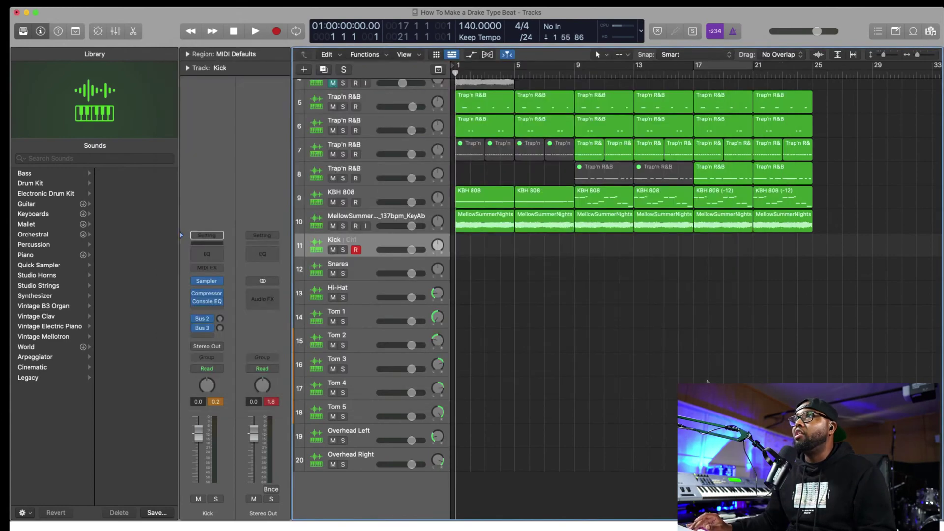
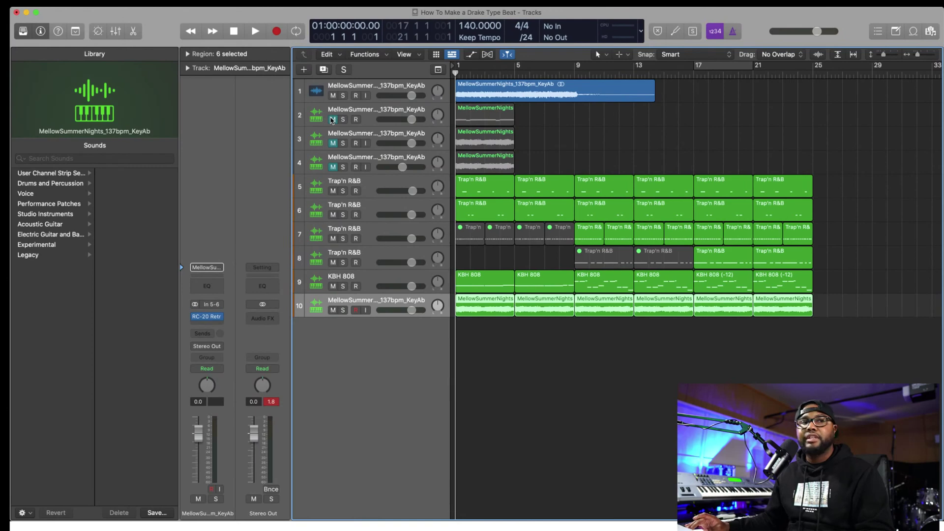
- Audition the original MellowSummerNights audio on track 1 in solo, and clear its solo
{"action": "left_click", "coordinate": [332, 120]}
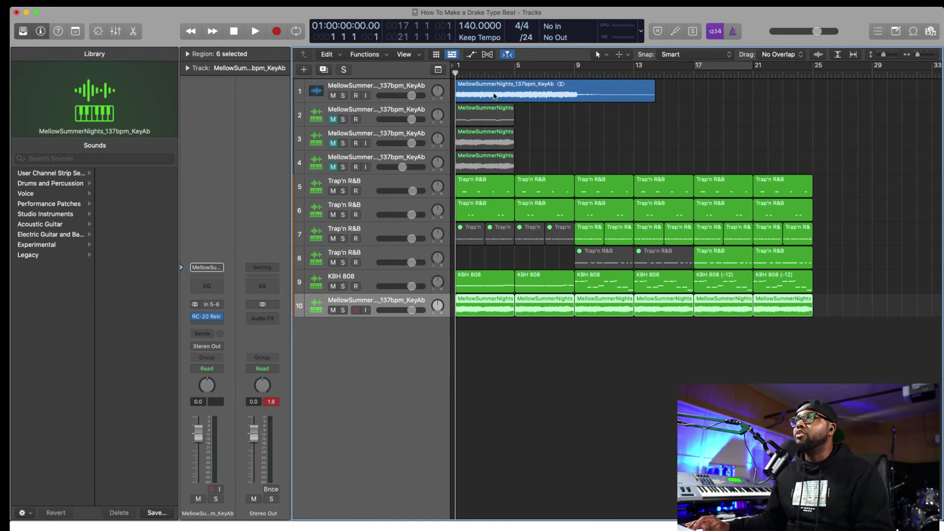
{"action": "left_click", "coordinate": [343, 96]}
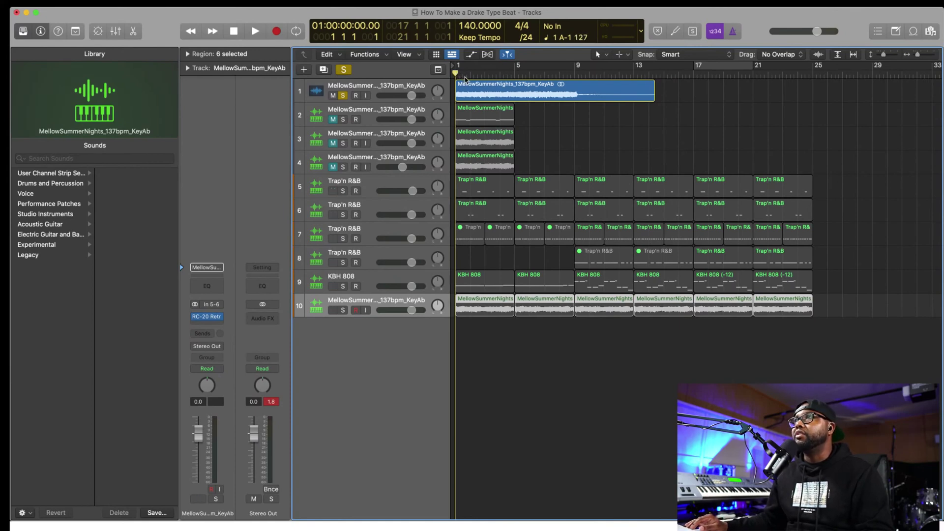
{"action": "key", "text": "space"}
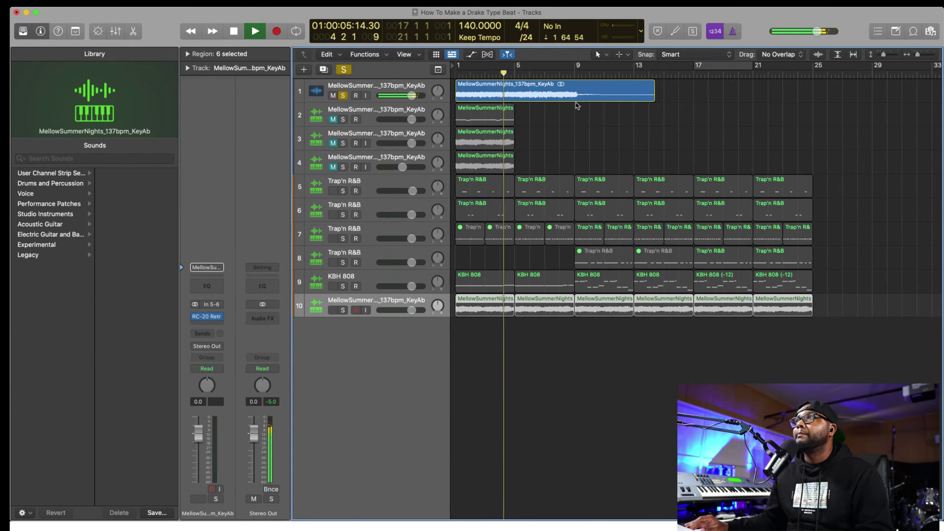
{"action": "key", "text": "space"}
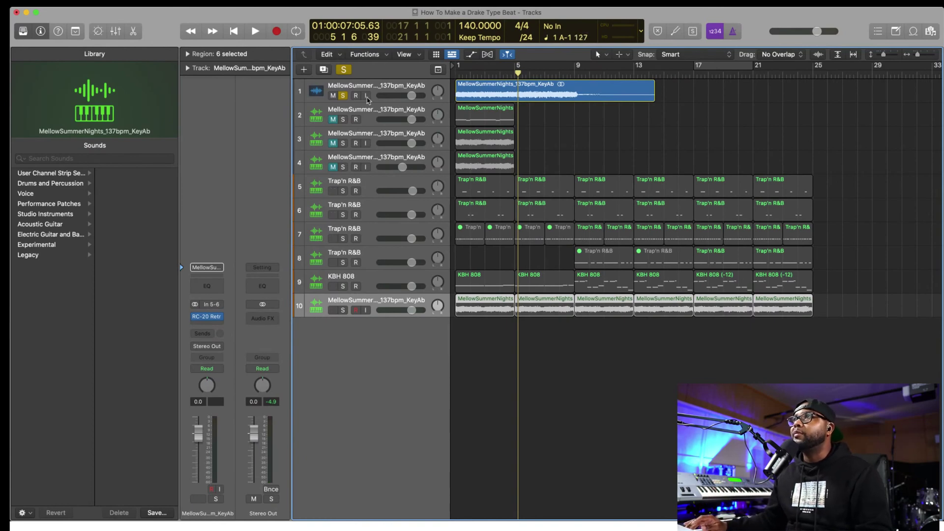
{"action": "left_click", "coordinate": [344, 95]}
- Audition the MellowSummerNights sampler part on track 2 in solo from the project start, and clear its solo
{"action": "left_click", "coordinate": [342, 119]}
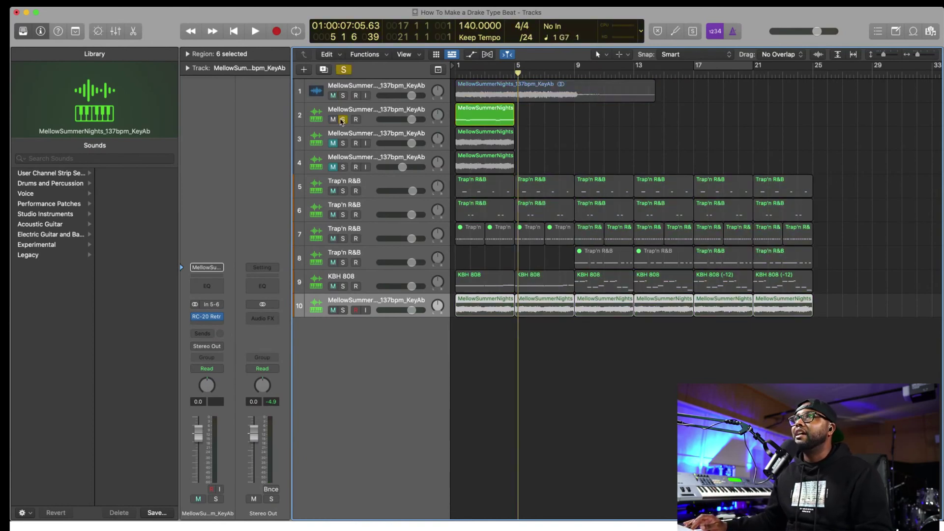
{"action": "key", "text": "Return"}
{"action": "key", "text": "space"}
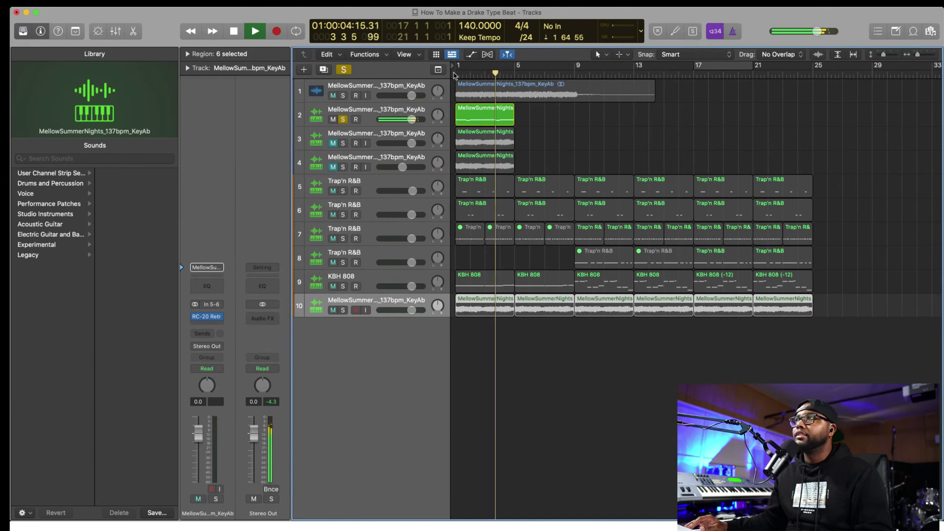
{"action": "key", "text": "space"}
{"action": "left_click", "coordinate": [344, 120]}
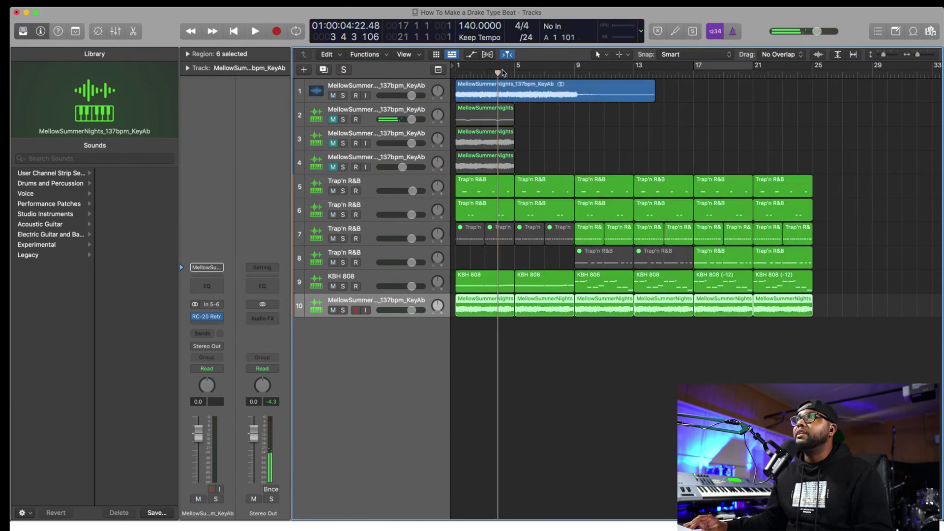
- Create a new Quick Sampler track from the MellowSummerNights_137bpm_KeyAb audio region on track 1
{"action": "left_click", "coordinate": [480, 93]}
{"action": "left_click_drag", "start_coordinate": [479, 93], "coordinate": [428, 383]}
{"action": "left_click_drag", "start_coordinate": [674, 326], "coordinate": [669, 326]}
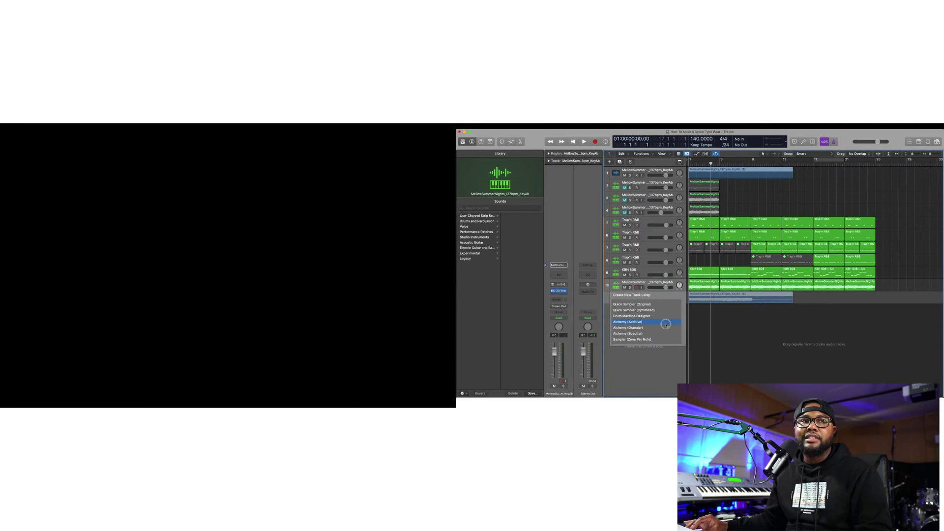
{"action": "left_click_drag", "start_coordinate": [666, 325], "coordinate": [656, 319]}
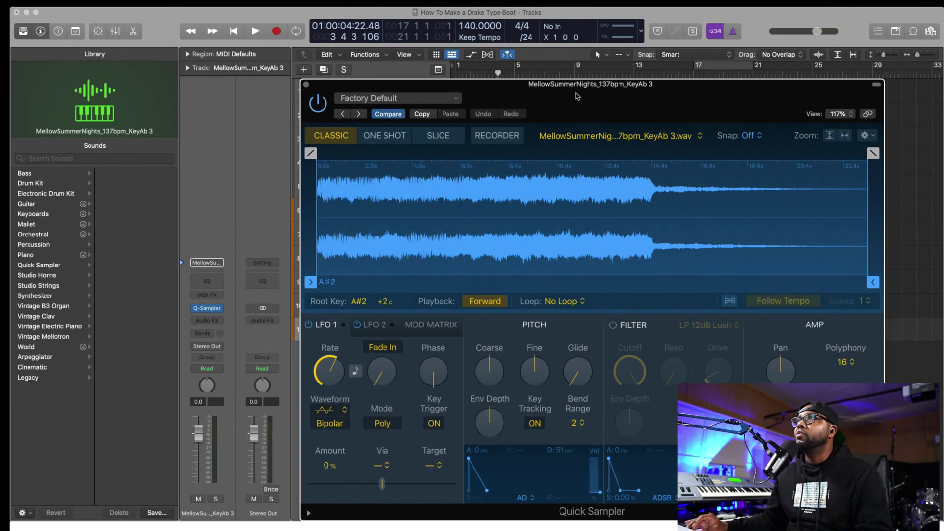
- Switch the new Quick Sampler to Slice mode and raise its coarse pitch to about +8
{"action": "left_click_drag", "start_coordinate": [572, 104], "coordinate": [515, 49]}
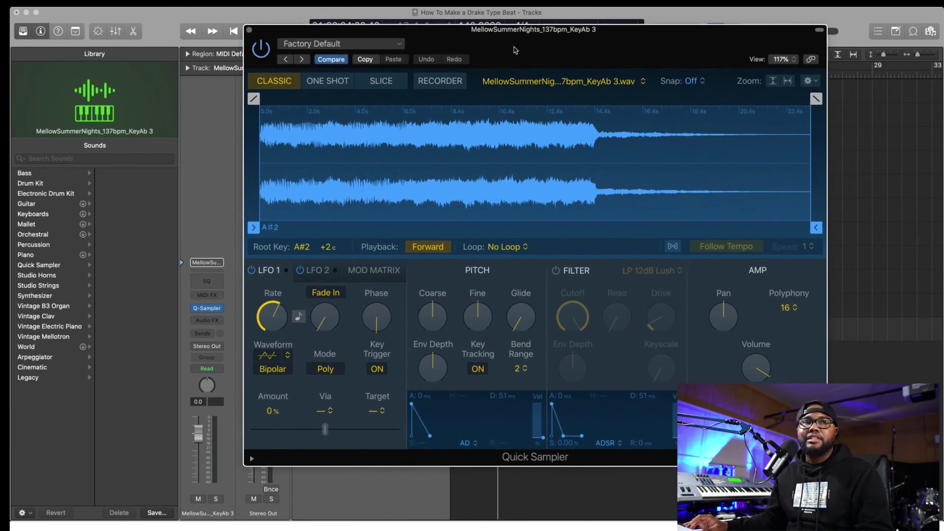
{"action": "left_click", "coordinate": [381, 82]}
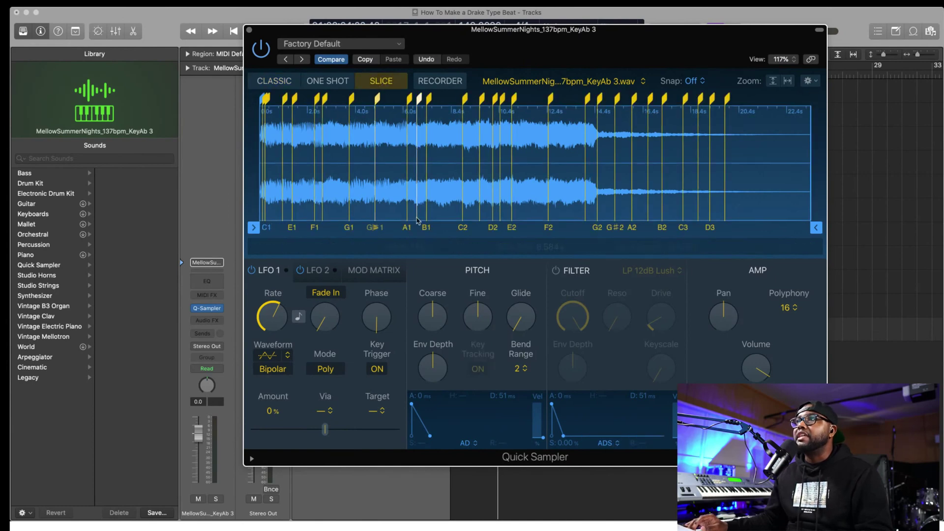
{"action": "left_click_drag", "start_coordinate": [435, 323], "coordinate": [439, 297]}
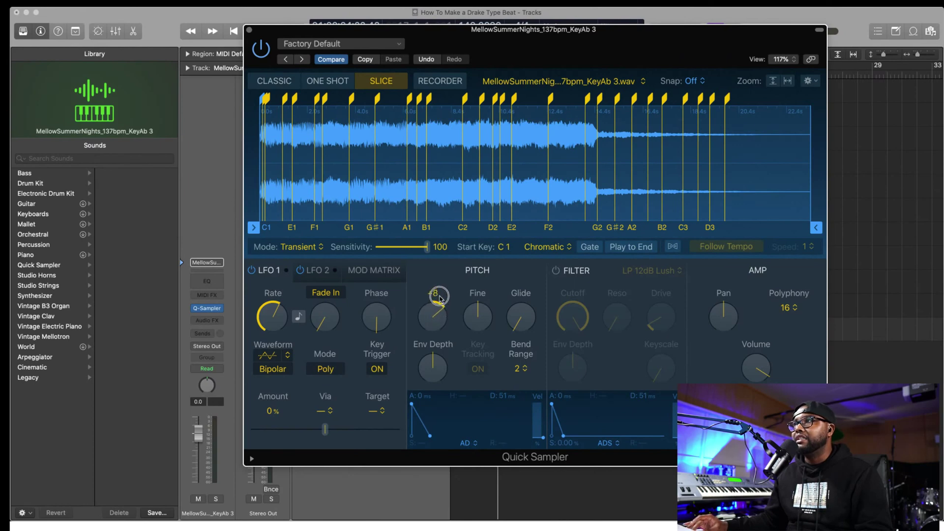
- Turn on Flex with Follow Tempo in Quick Sampler, set its polyphony to Mono and close the plug-in window
{"action": "left_click", "coordinate": [672, 247]}
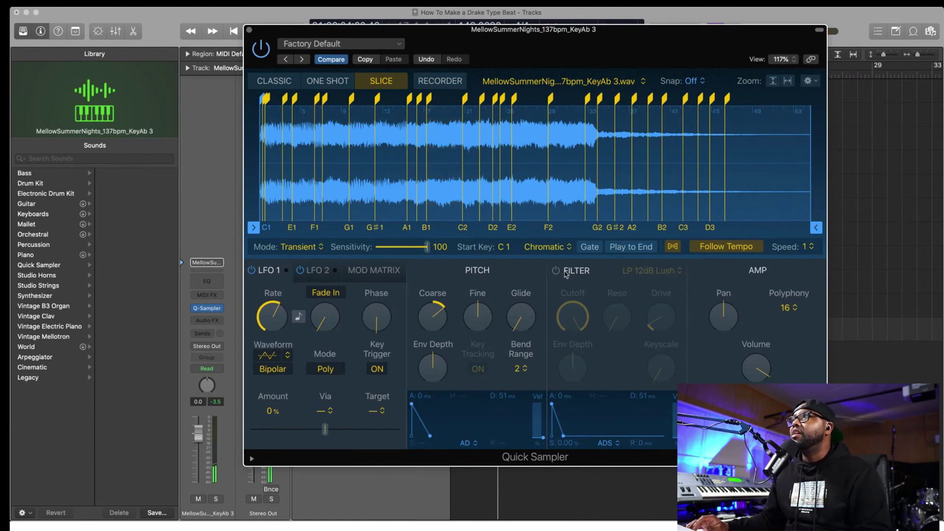
{"action": "left_click", "coordinate": [787, 307]}
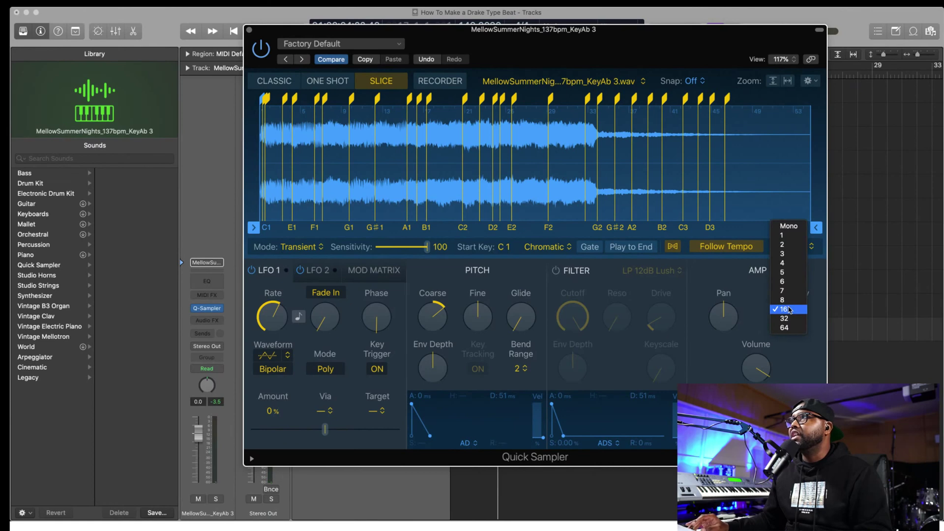
{"action": "left_click", "coordinate": [788, 226]}
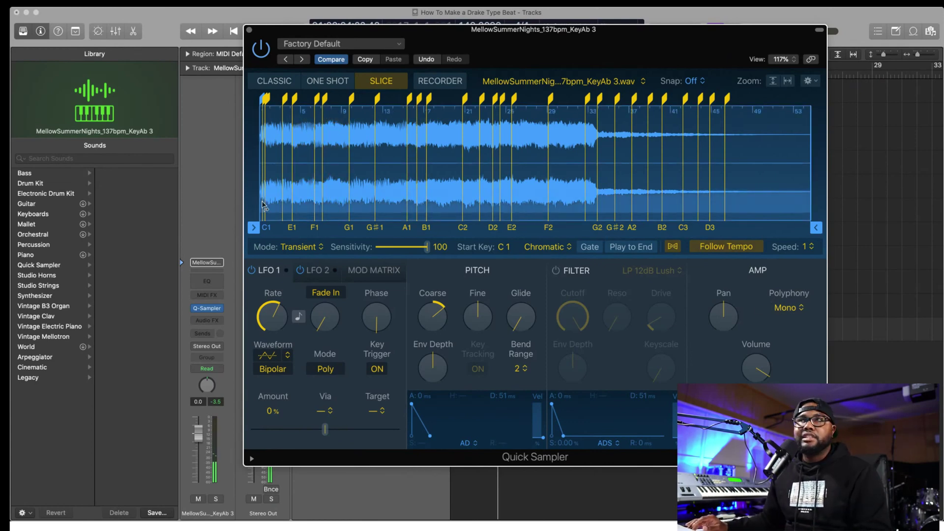
{"action": "mouse_move", "coordinate": [290, 223]}
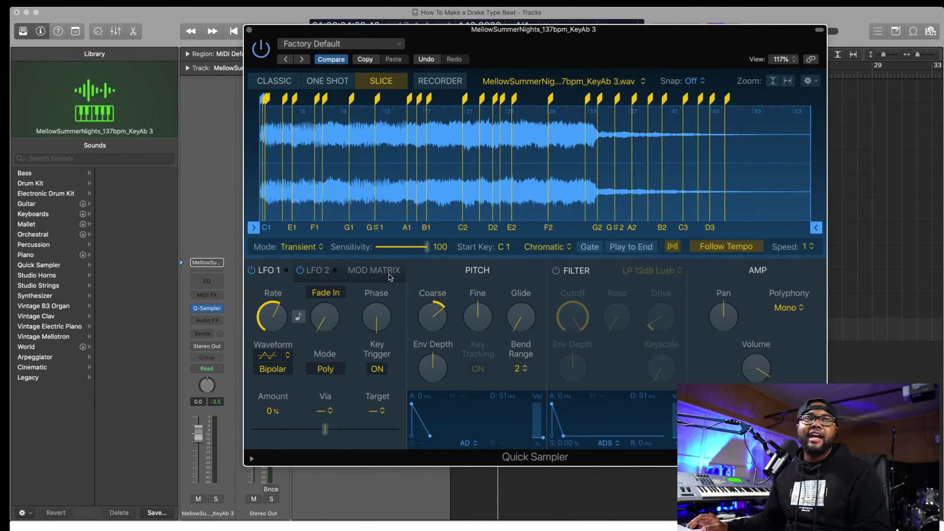
{"action": "left_click", "coordinate": [248, 31]}
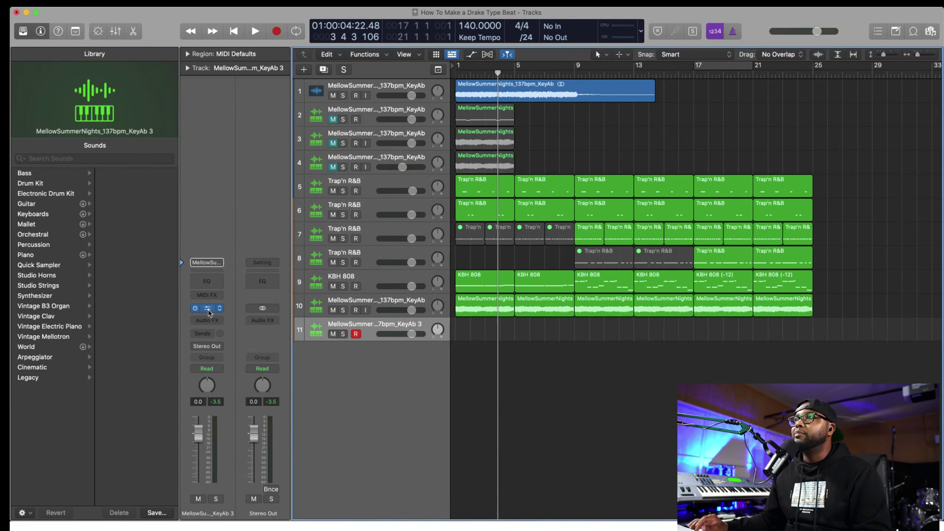
- Reopen Quick Sampler on track 11 and open the Save As dialog for its setting
{"action": "left_click", "coordinate": [208, 310]}
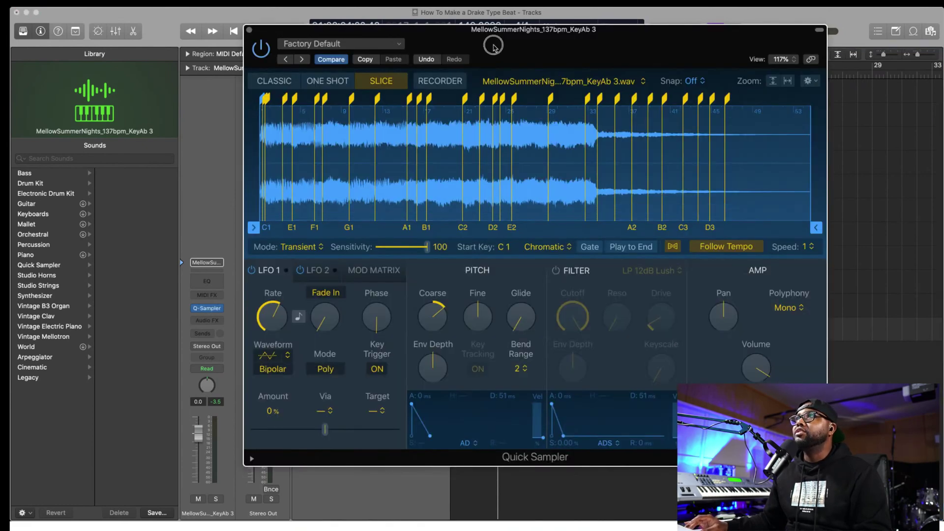
{"action": "left_click_drag", "start_coordinate": [491, 42], "coordinate": [476, 35]}
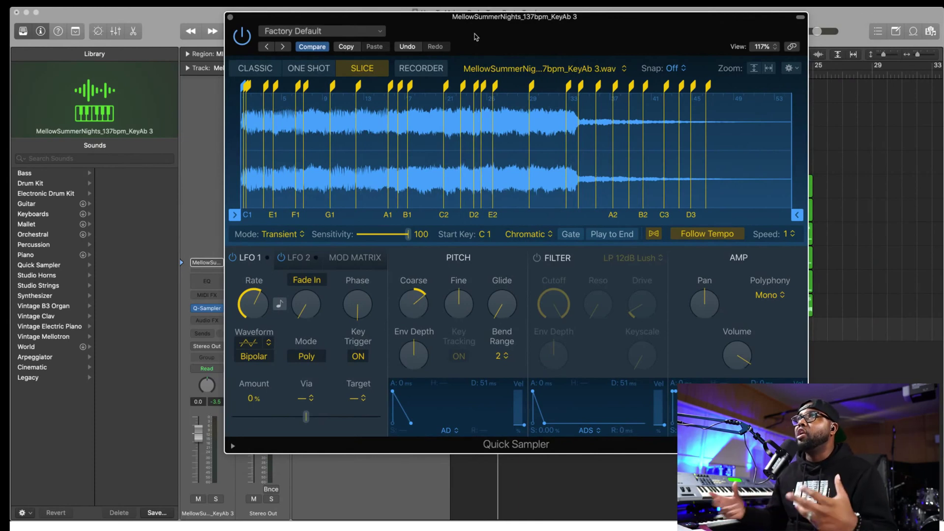
{"action": "left_click", "coordinate": [475, 35]}
{"action": "left_click_drag", "start_coordinate": [475, 34], "coordinate": [509, 66]}
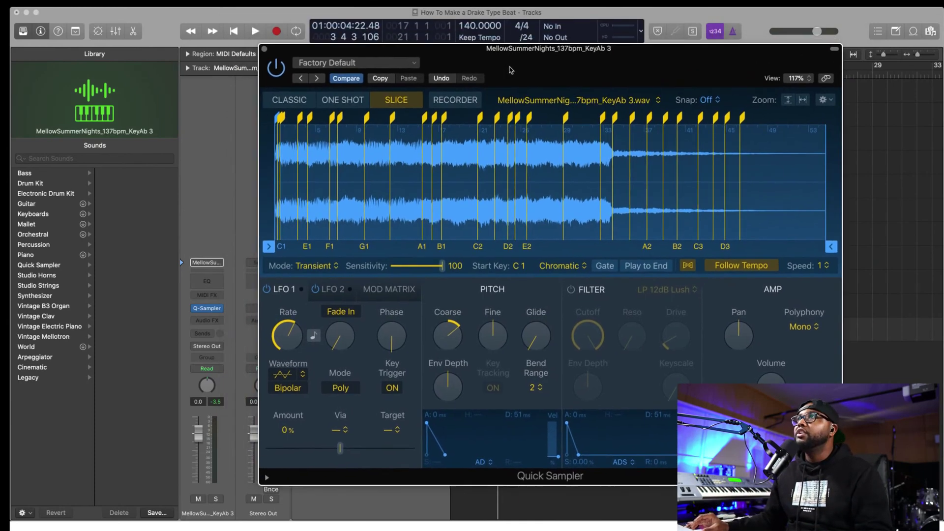
{"action": "left_click", "coordinate": [357, 65]}
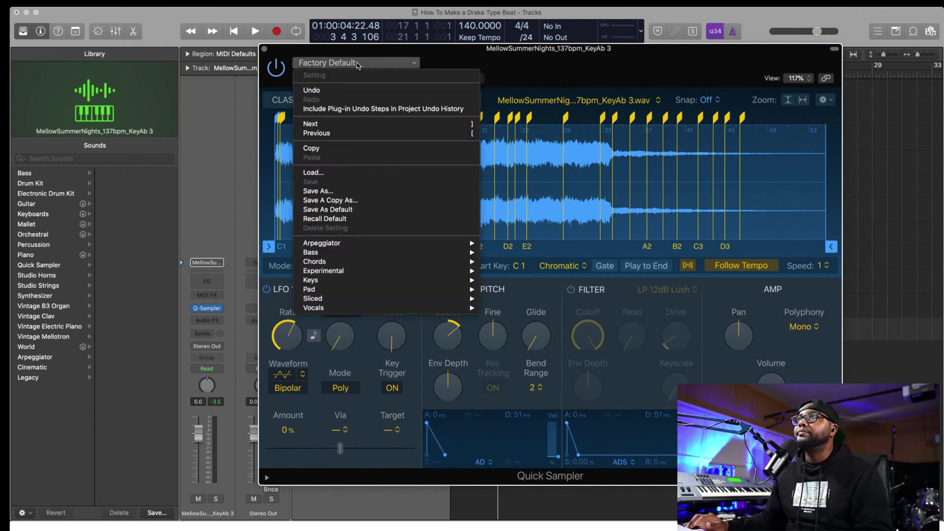
{"action": "left_click", "coordinate": [365, 189]}
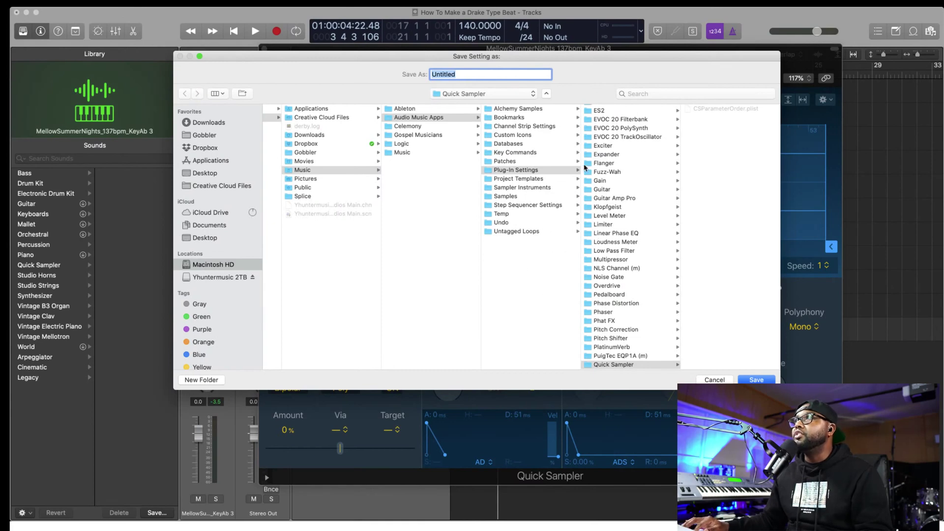
- Look over the Plug-In Settings folders and the Sampler Instruments folder inside Music > Audio Music Apps
{"action": "scroll", "coordinate": [639, 294], "scroll_direction": "down", "scroll_amount": 3}
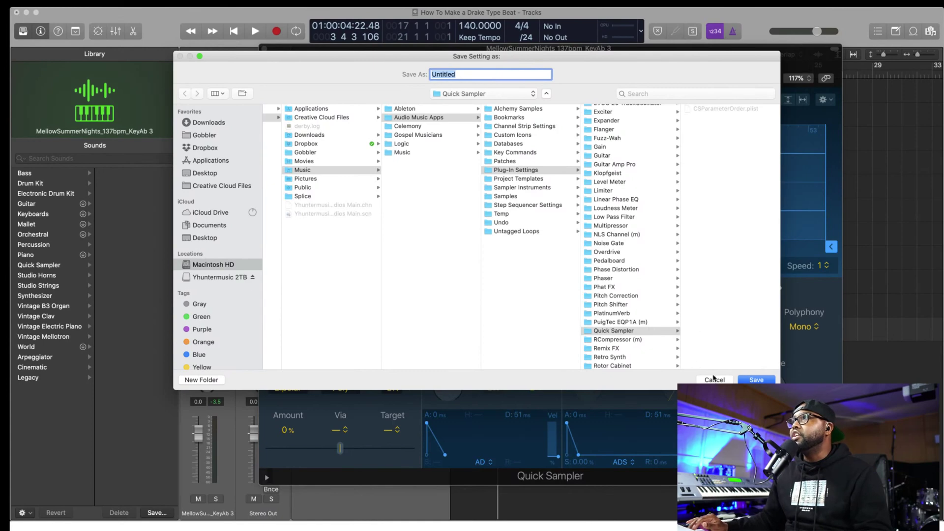
{"action": "scroll", "coordinate": [491, 280], "scroll_direction": "left", "scroll_amount": 2}
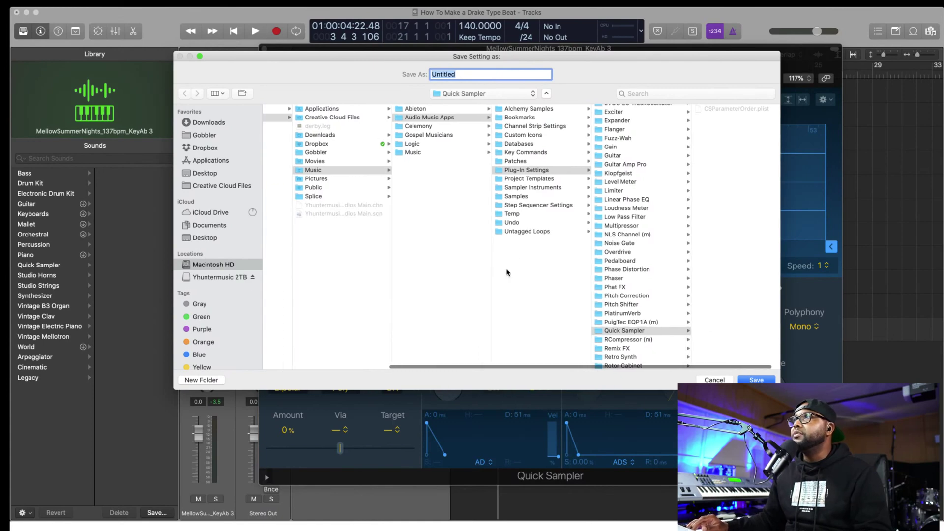
{"action": "left_click", "coordinate": [554, 189]}
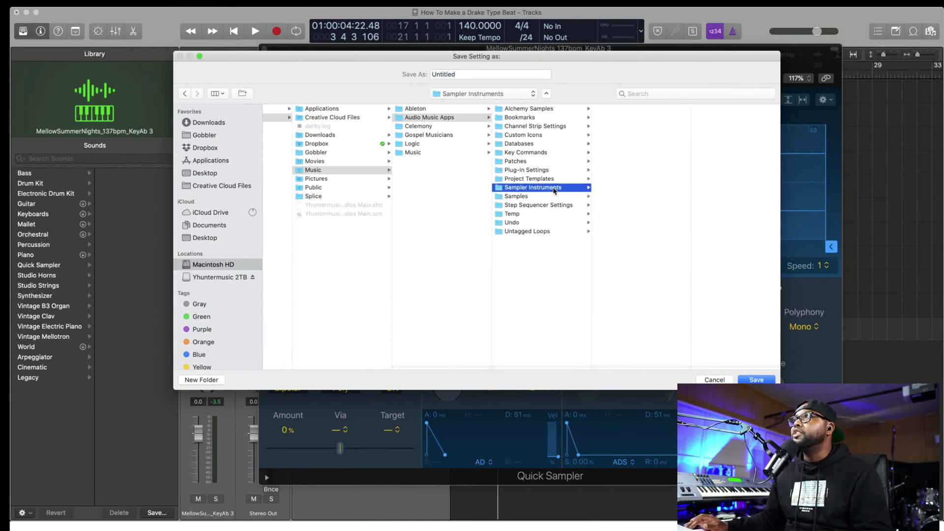
{"action": "scroll", "coordinate": [536, 191], "scroll_direction": "left", "scroll_amount": 5}
{"action": "scroll", "coordinate": [536, 190], "scroll_direction": "left", "scroll_amount": 5}
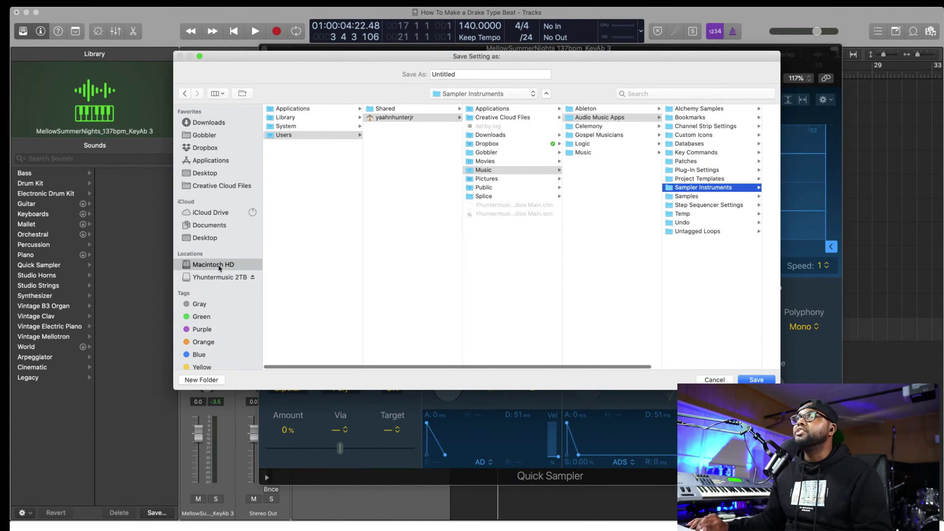
- Browse to Macintosh HD > Library > Application Support > Logic > Sampler Instruments, and dismiss the dialog without saving
{"action": "left_click", "coordinate": [214, 266]}
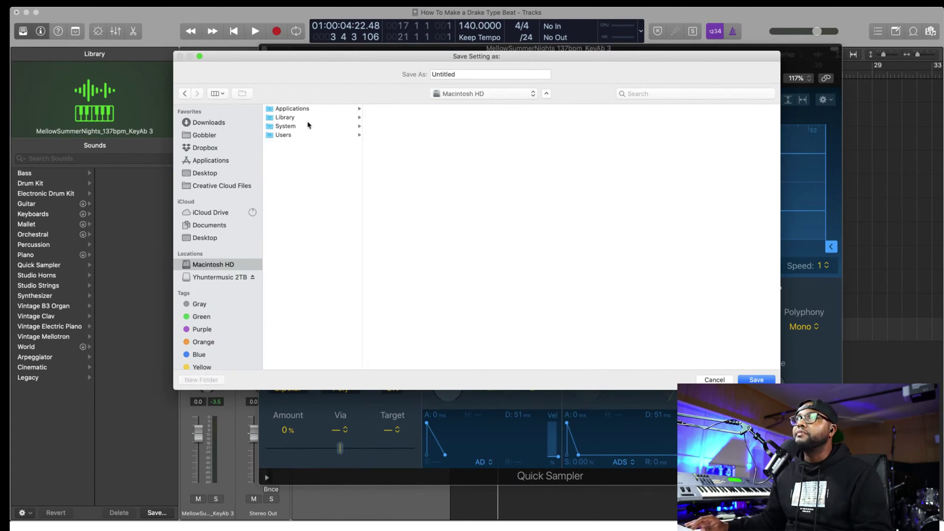
{"action": "left_click", "coordinate": [306, 118]}
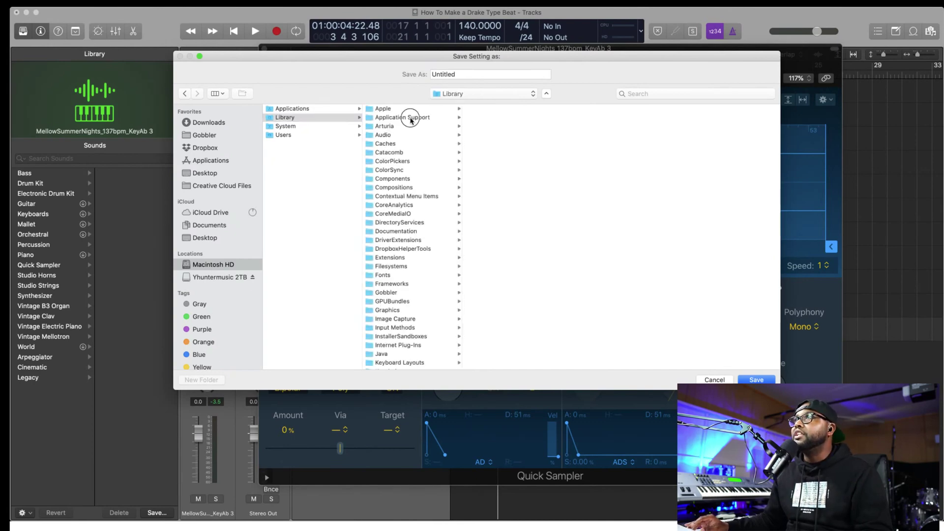
{"action": "left_click", "coordinate": [408, 117]}
{"action": "scroll", "coordinate": [513, 243], "scroll_direction": "down", "scroll_amount": 2}
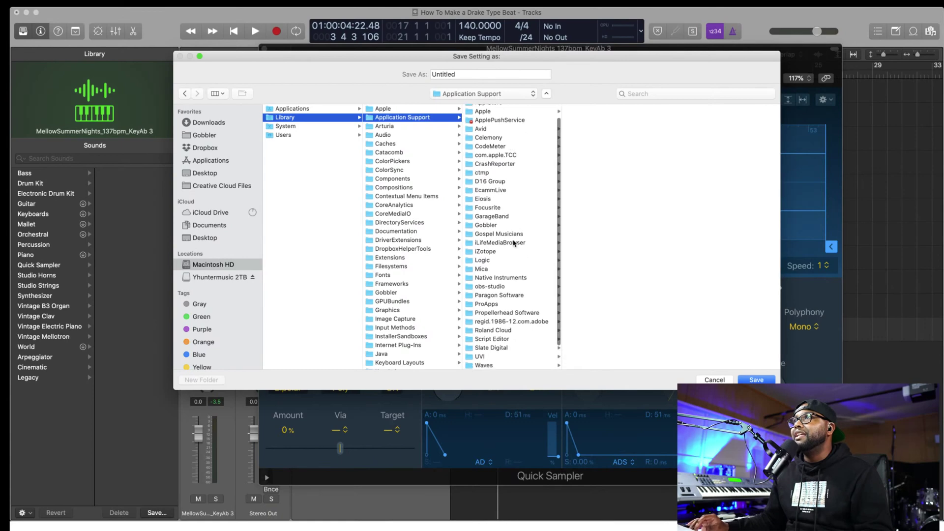
{"action": "left_click", "coordinate": [488, 262]}
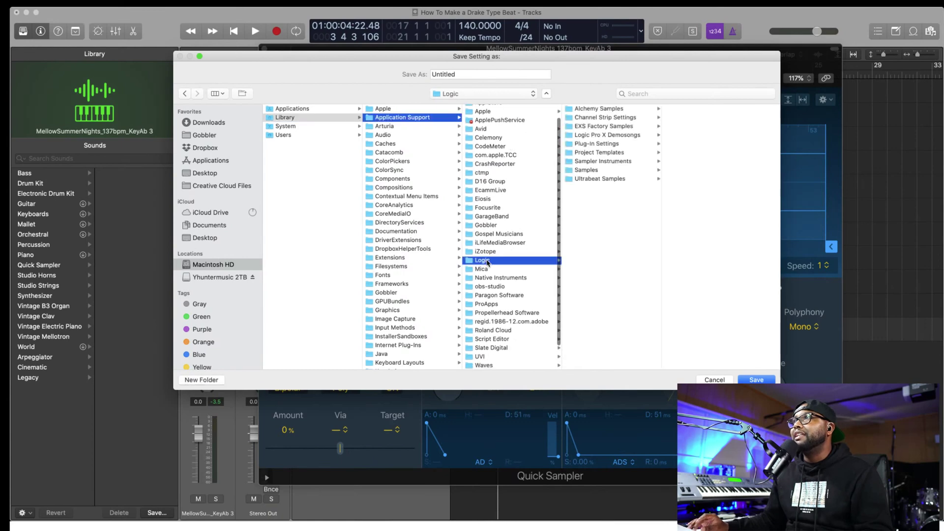
{"action": "left_click", "coordinate": [615, 161]}
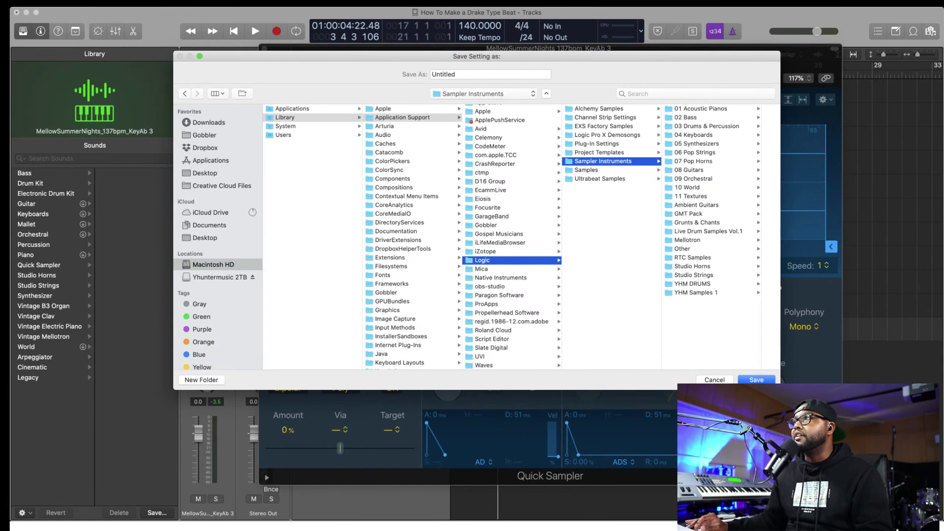
{"action": "left_click", "coordinate": [715, 380]}
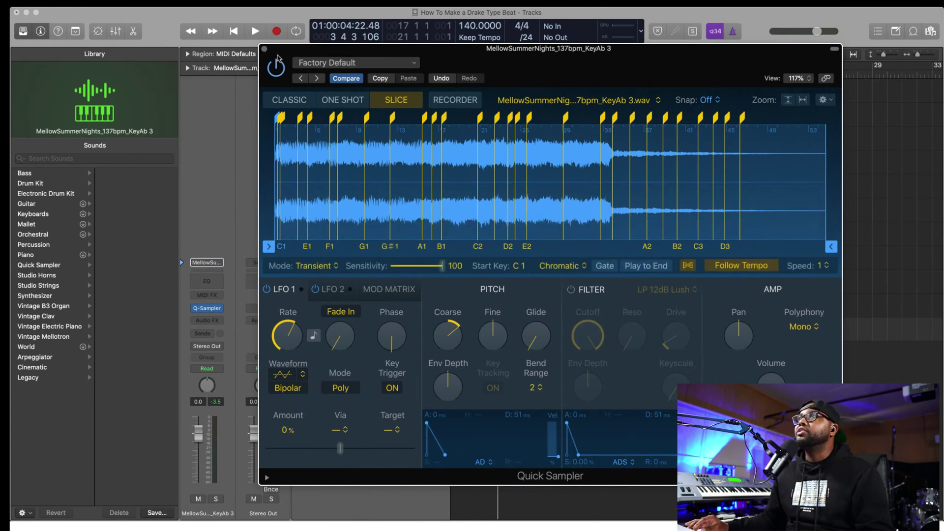
- Close the Quick Sampler window and show the All Files browser beside the arrangement
{"action": "left_click", "coordinate": [264, 50]}
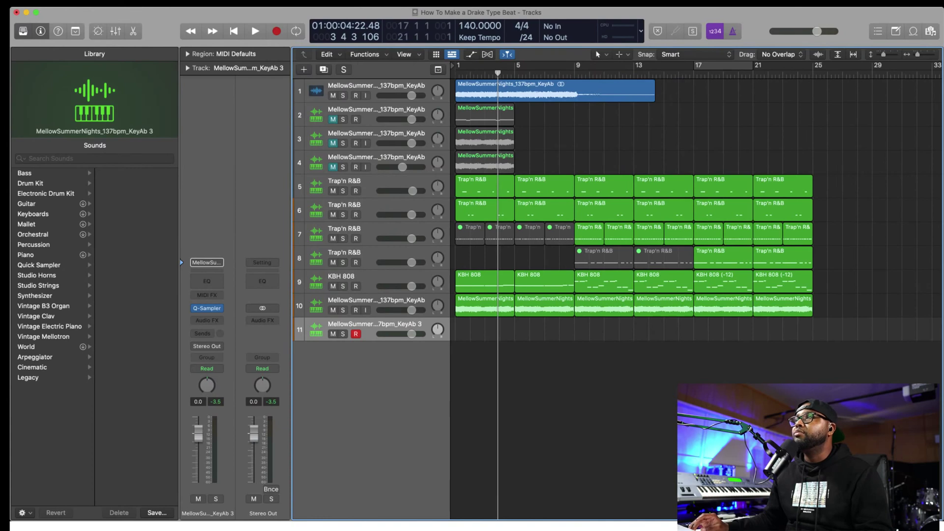
{"action": "key", "text": "f"}
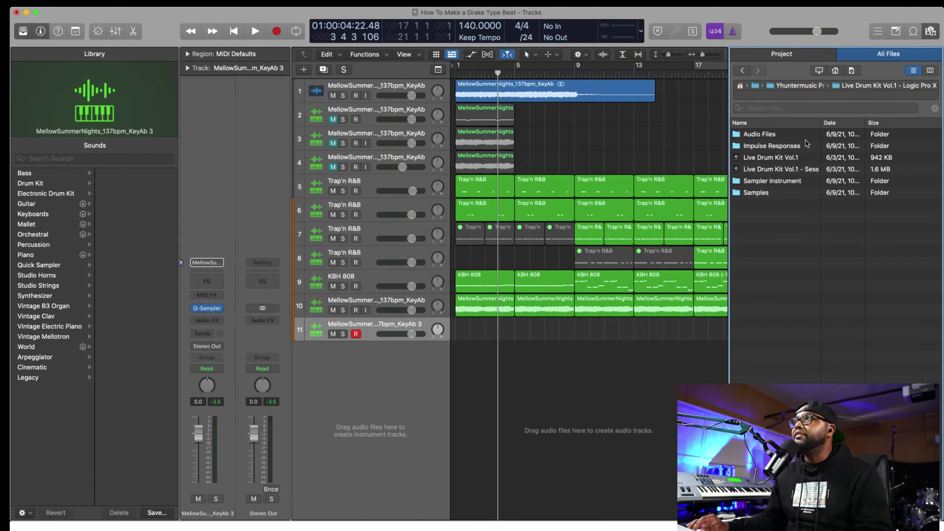
- Browse from the home folder to Desktop > YHM DRUM SOUNDS!!!!!! > Splice Drums > Cloudy Trap
{"action": "left_click", "coordinate": [834, 72]}
{"action": "left_click", "coordinate": [819, 72]}
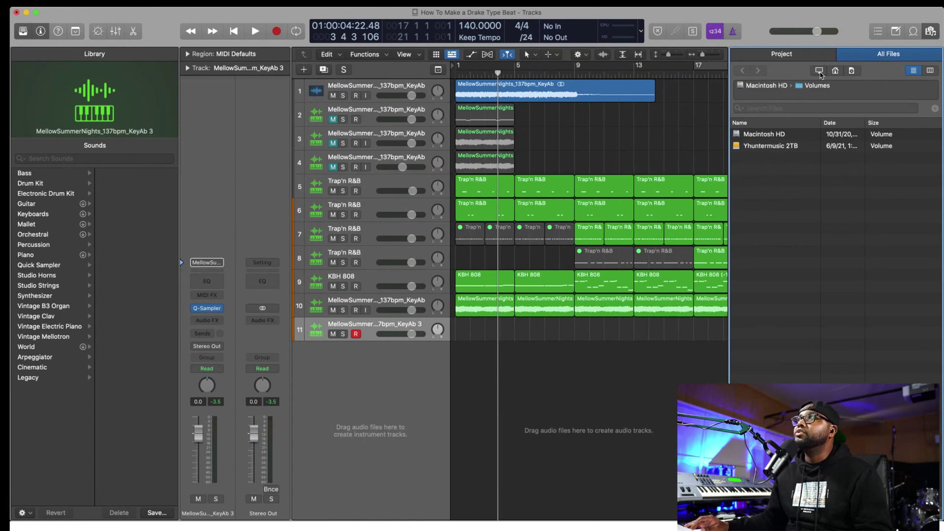
{"action": "left_click", "coordinate": [835, 72]}
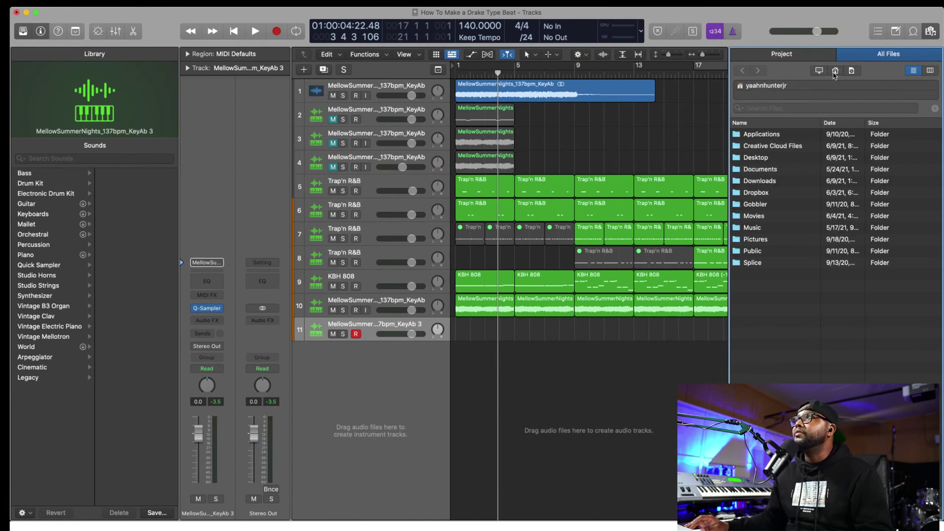
{"action": "double_click", "coordinate": [771, 158]}
{"action": "scroll", "coordinate": [773, 169], "scroll_direction": "down", "scroll_amount": 4}
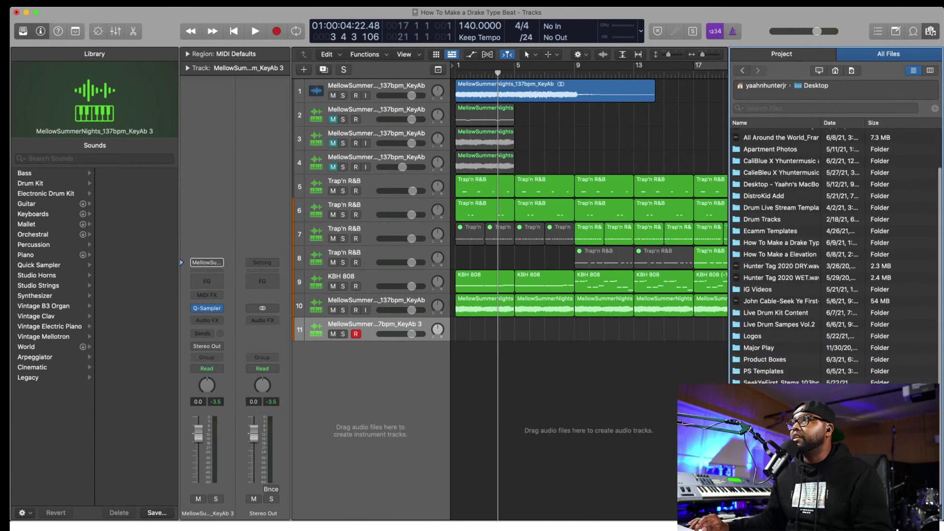
{"action": "key", "text": "super+Down"}
{"action": "scroll", "coordinate": [835, 256], "scroll_direction": "down", "scroll_amount": 8}
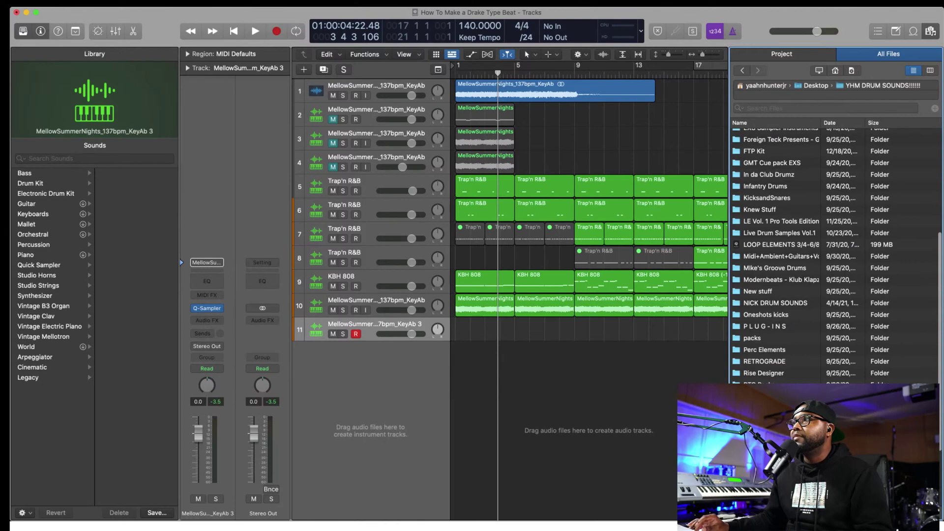
{"action": "key", "text": "super+Down"}
{"action": "scroll", "coordinate": [787, 284], "scroll_direction": "down", "scroll_amount": 3}
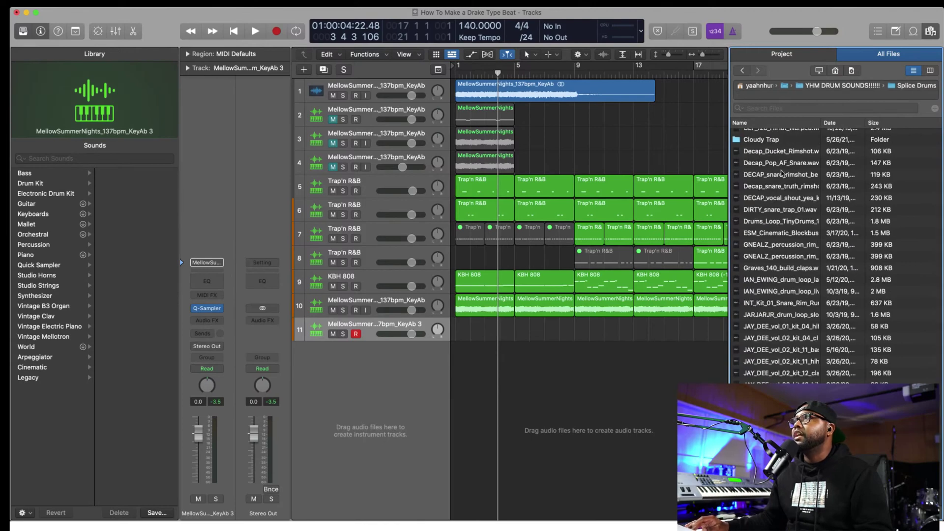
{"action": "double_click", "coordinate": [775, 141]}
- Create a new Drum Machine Designer track from all the Cloudy Trap samples and close its plug-in window
{"action": "left_click_drag", "start_coordinate": [785, 295], "coordinate": [783, 110]}
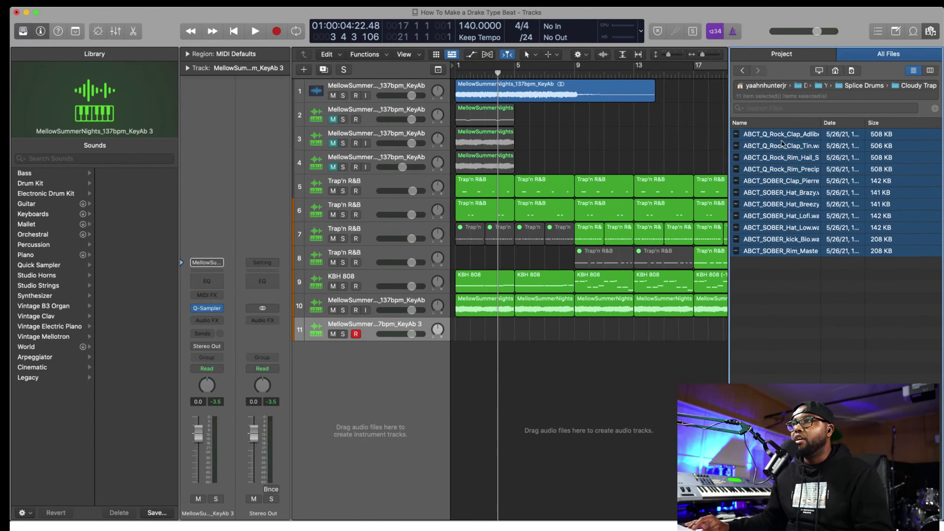
{"action": "left_click_drag", "start_coordinate": [781, 146], "coordinate": [403, 393]}
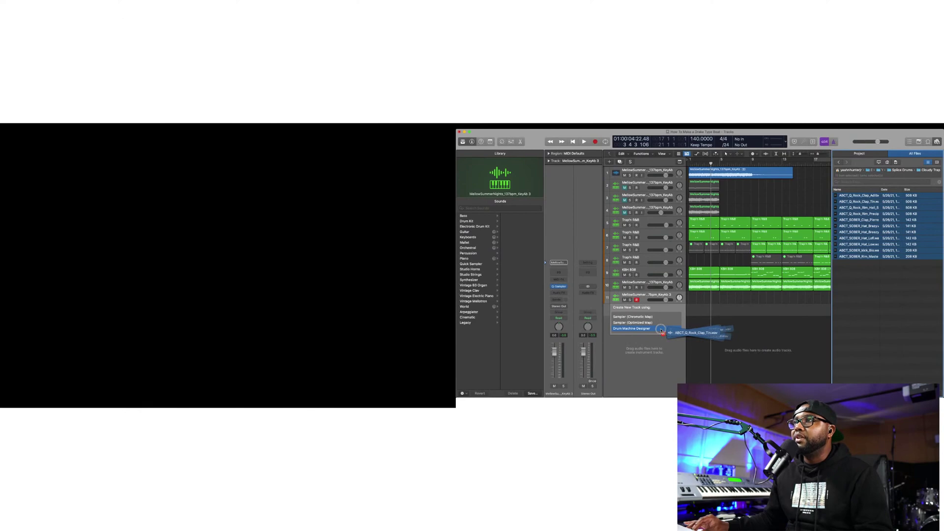
{"action": "left_click_drag", "start_coordinate": [661, 330], "coordinate": [650, 331]}
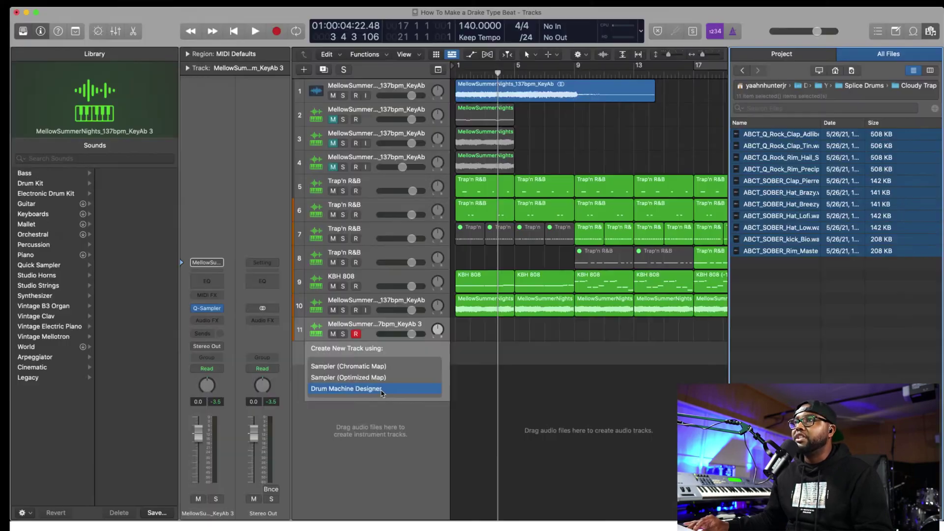
{"action": "left_click_drag", "start_coordinate": [381, 393], "coordinate": [382, 393]}
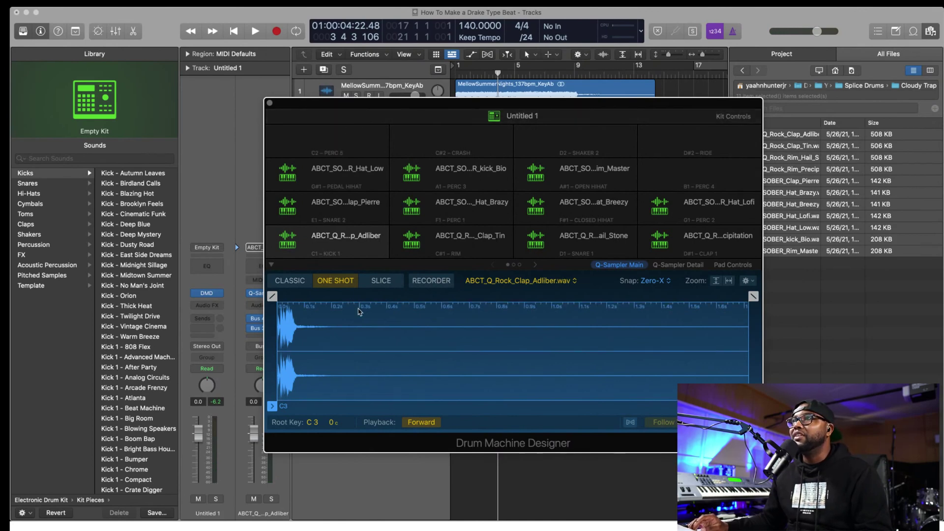
{"action": "left_click", "coordinate": [270, 105]}
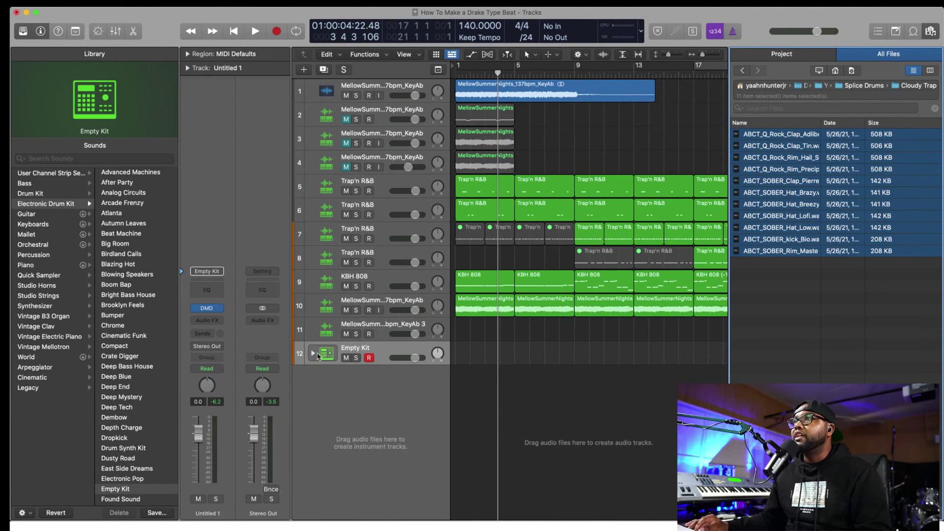
- Expand the Empty Kit track to show its individual sample tracks and hide the file browser
{"action": "left_click", "coordinate": [312, 354]}
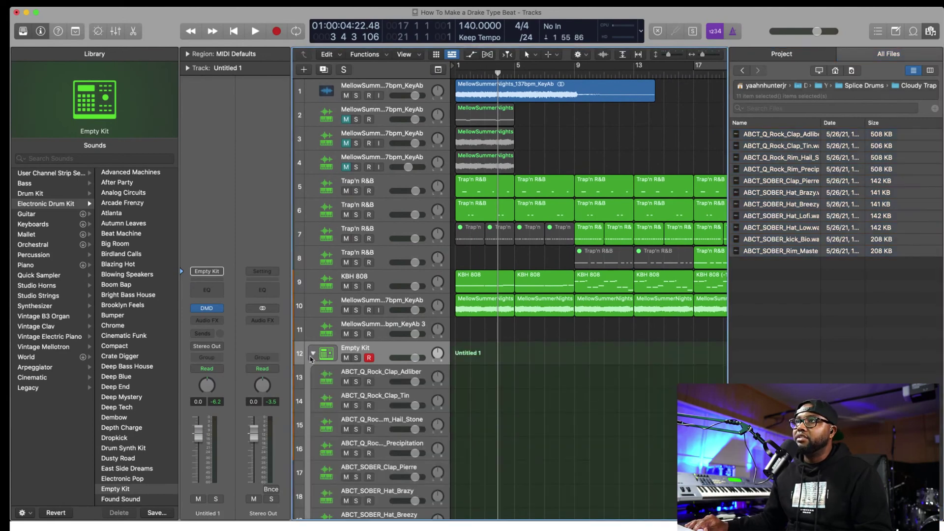
{"action": "scroll", "coordinate": [347, 378], "scroll_direction": "down", "scroll_amount": 6}
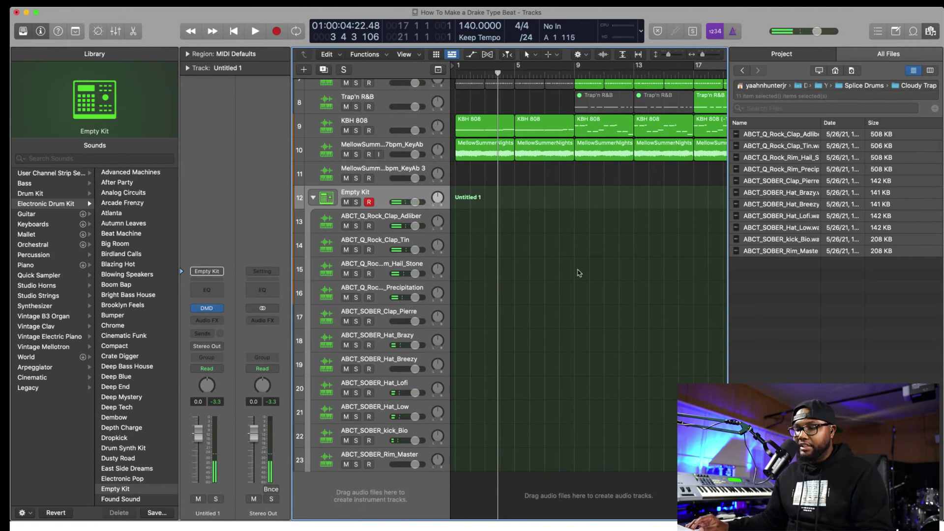
{"action": "left_click", "coordinate": [930, 33]}
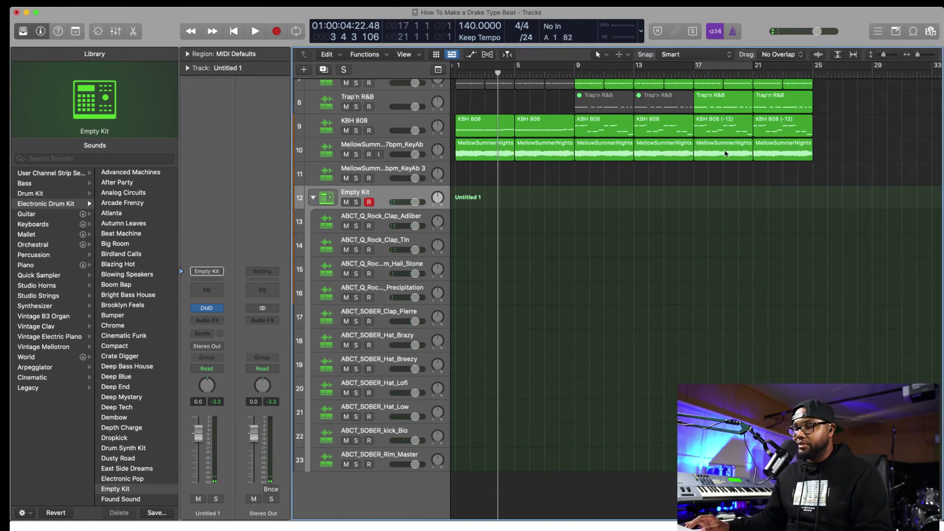
- Open the Step Sequencer for the Empty Kit track and look through its sample rows
{"action": "key", "text": "e"}
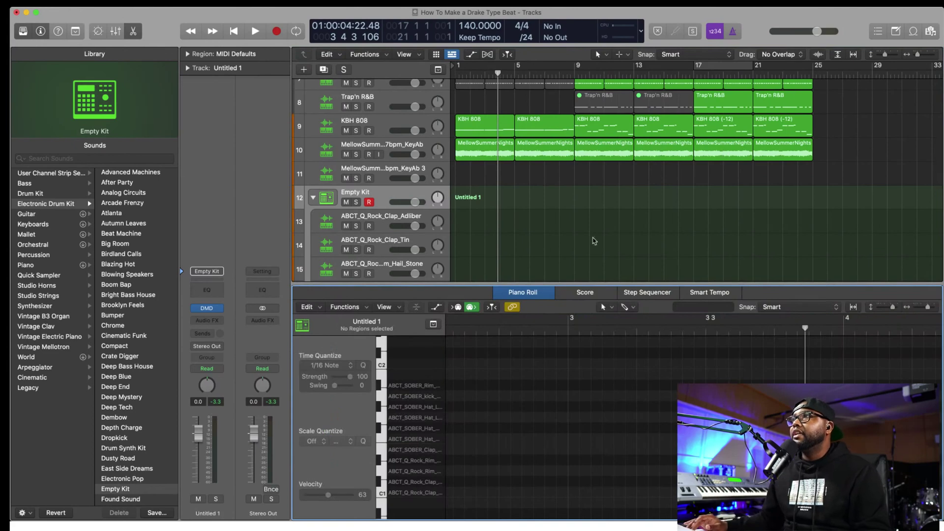
{"action": "left_click", "coordinate": [641, 295]}
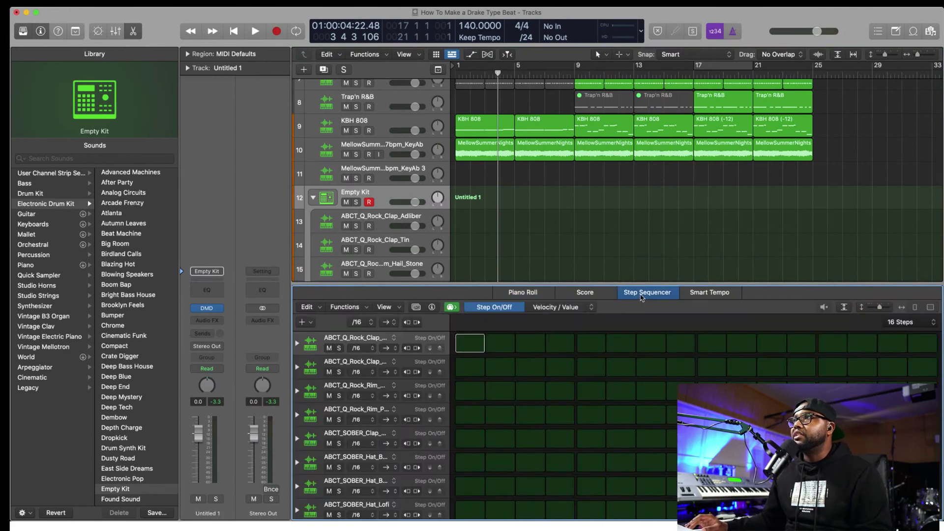
{"action": "scroll", "coordinate": [484, 422], "scroll_direction": "down", "scroll_amount": 3}
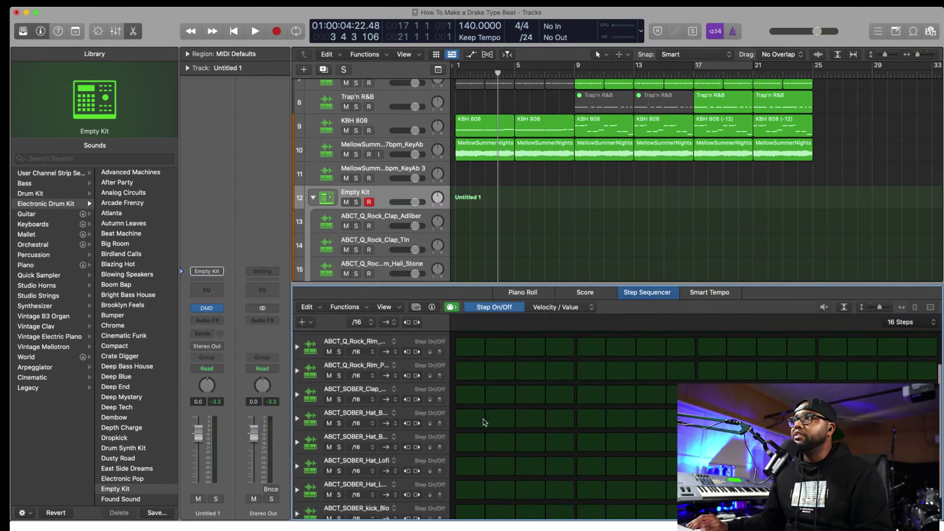
{"action": "scroll", "coordinate": [484, 422], "scroll_direction": "down", "scroll_amount": 1}
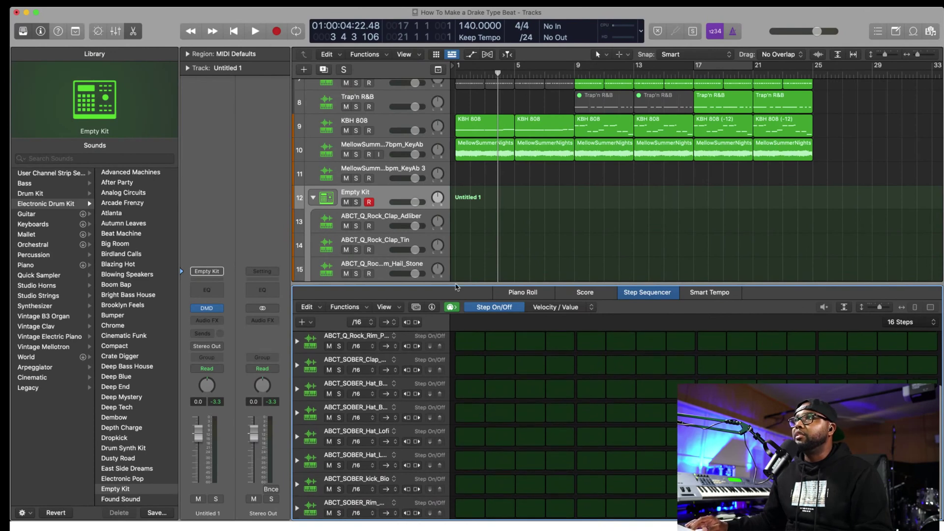
- Examine the kit's sample tracks alongside the Step Sequencer rows, and show the kit's Piano Roll
{"action": "scroll", "coordinate": [475, 216], "scroll_direction": "down", "scroll_amount": 5}
{"action": "scroll", "coordinate": [474, 216], "scroll_direction": "down", "scroll_amount": 2}
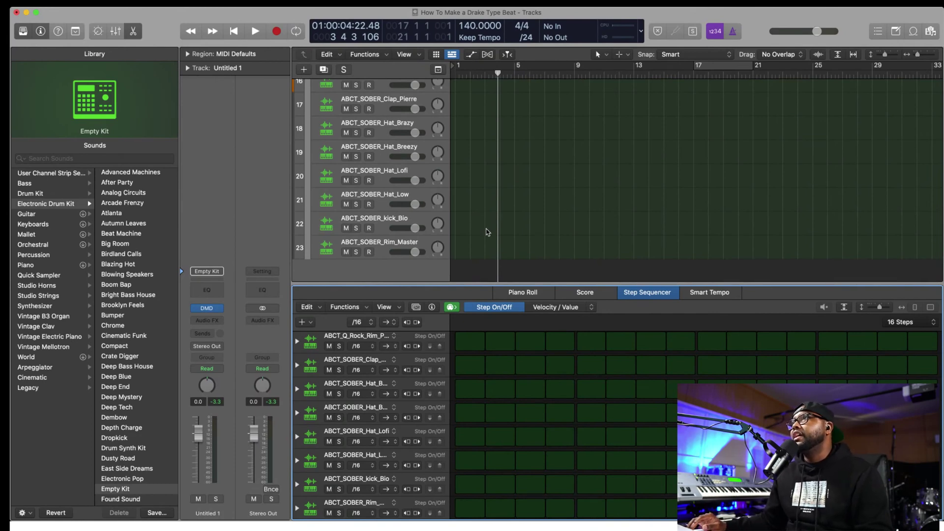
{"action": "scroll", "coordinate": [486, 233], "scroll_direction": "up", "scroll_amount": 7}
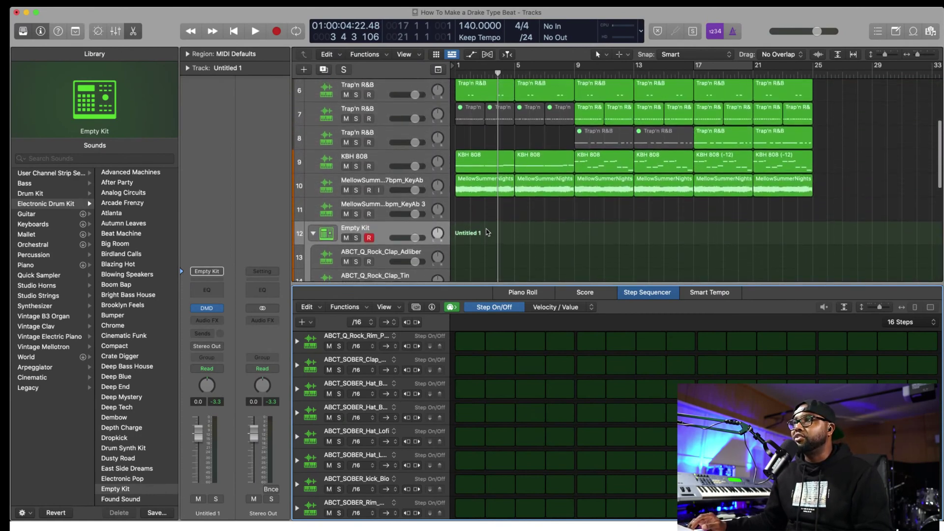
{"action": "scroll", "coordinate": [487, 233], "scroll_direction": "down", "scroll_amount": 7}
{"action": "scroll", "coordinate": [487, 240], "scroll_direction": "down", "scroll_amount": 3}
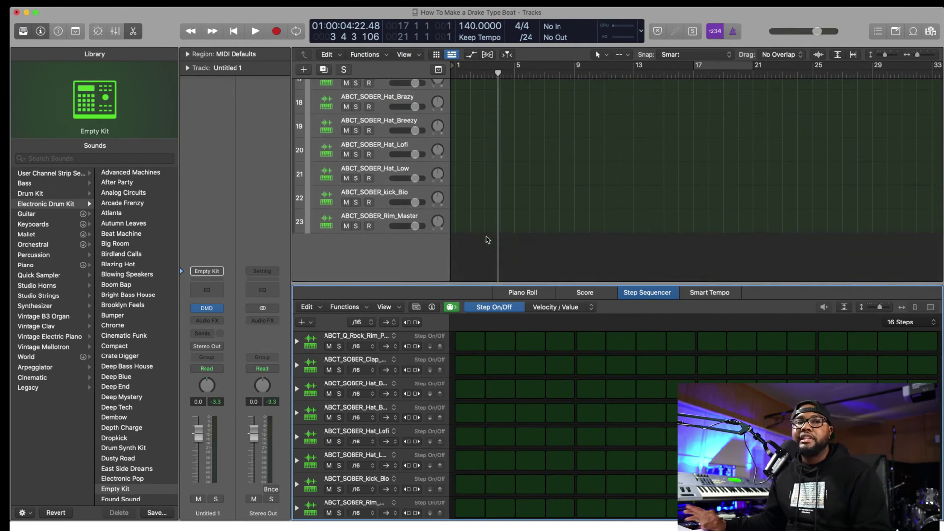
{"action": "scroll", "coordinate": [487, 238], "scroll_direction": "up", "scroll_amount": 4}
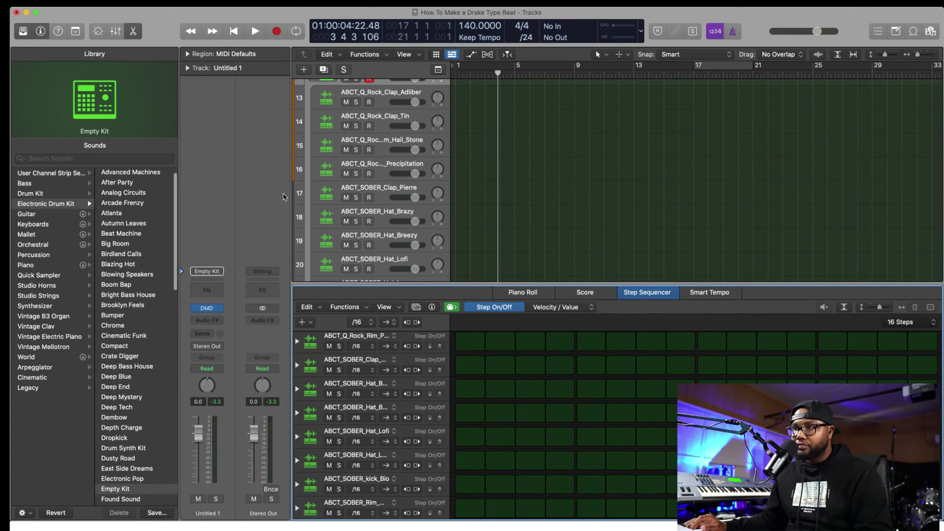
{"action": "scroll", "coordinate": [514, 393], "scroll_direction": "down", "scroll_amount": 1}
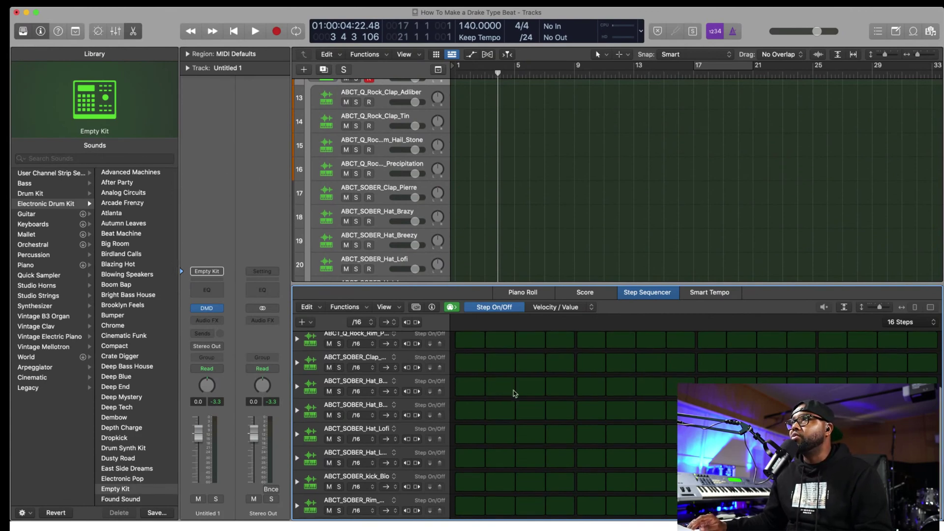
{"action": "scroll", "coordinate": [514, 393], "scroll_direction": "up", "scroll_amount": 3}
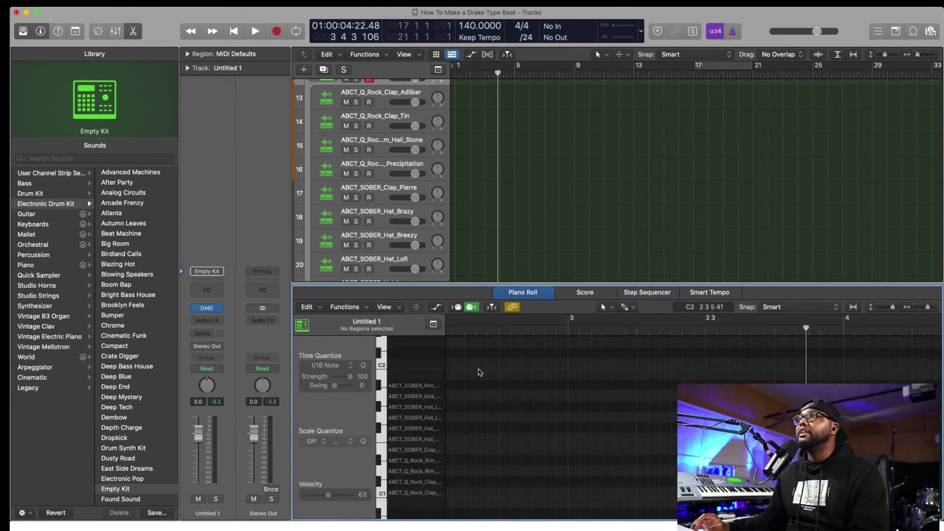
- Close the editor and delete the Empty Kit track together with its sample tracks
{"action": "key", "text": "e"}
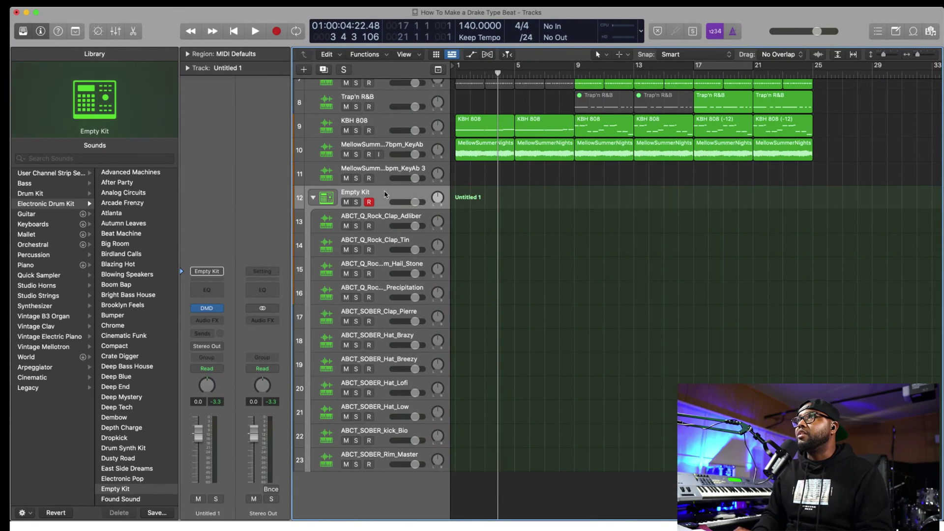
{"action": "key", "text": "super+BackSpace"}
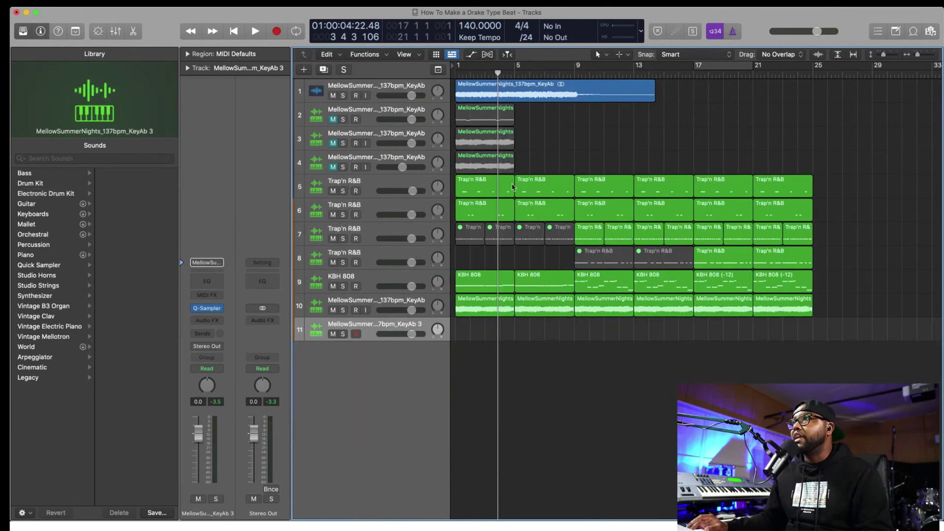
- Reopen the file browser and navigate to Desktop > Yhuntermusic Products > Live Drum Kit Vol.1 - Logic Pro X
{"action": "left_click", "coordinate": [912, 31]}
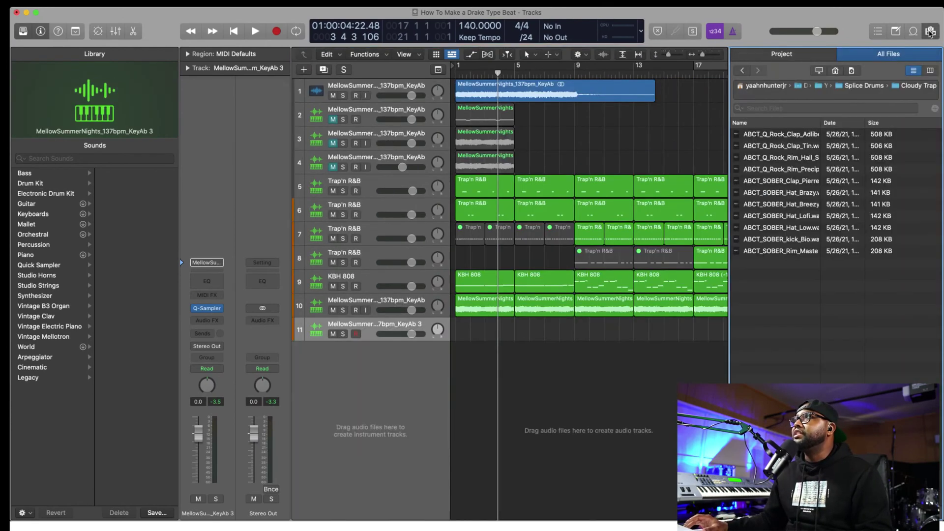
{"action": "left_click", "coordinate": [747, 72]}
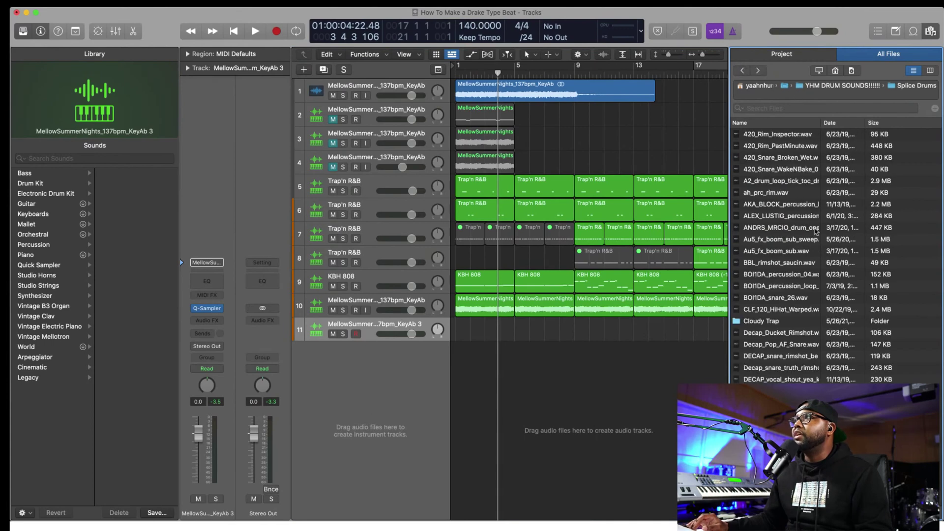
{"action": "left_click", "coordinate": [835, 70]}
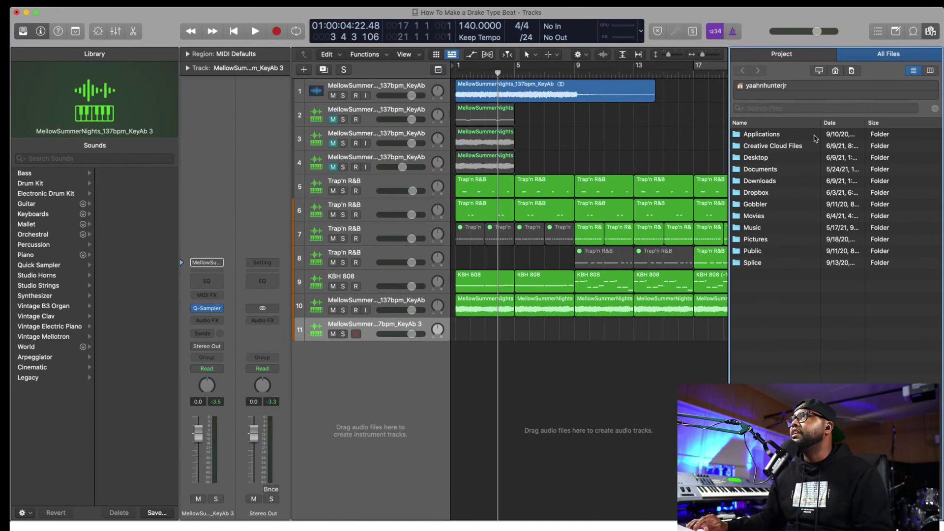
{"action": "double_click", "coordinate": [786, 157]}
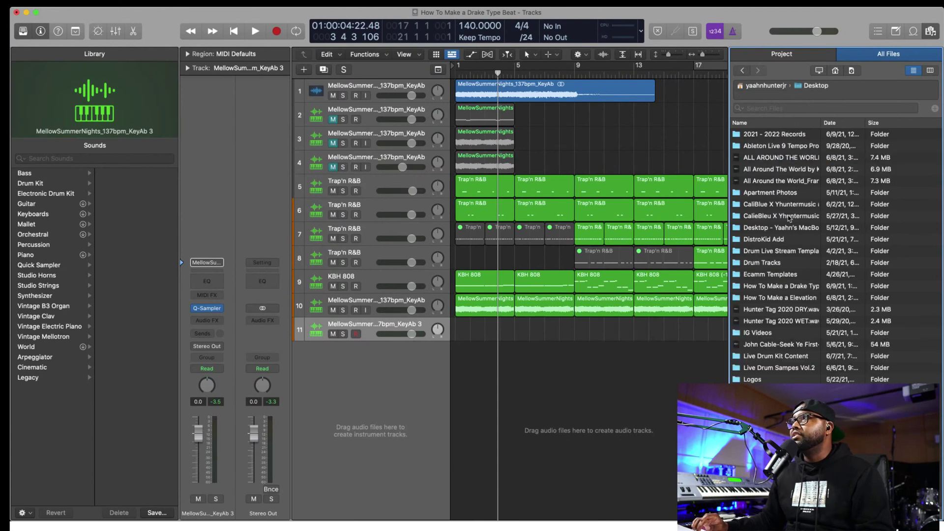
{"action": "scroll", "coordinate": [788, 219], "scroll_direction": "down", "scroll_amount": 4}
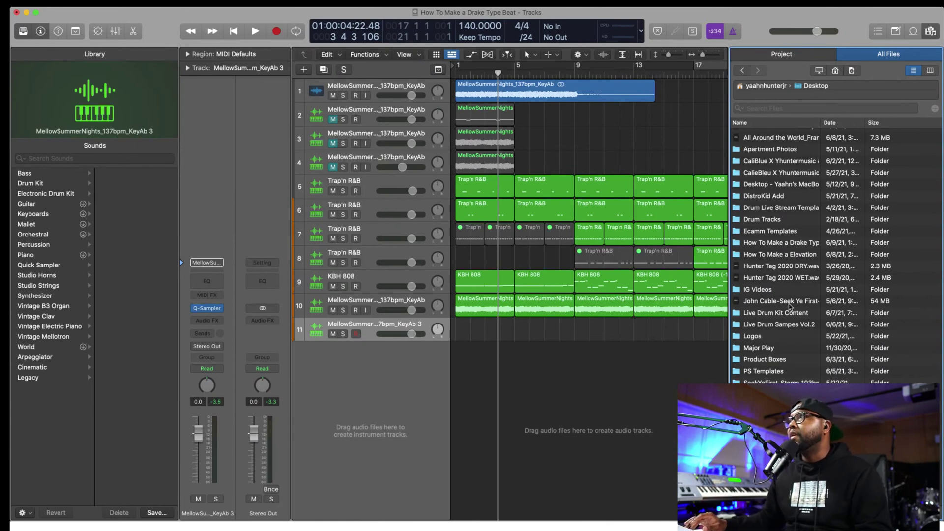
{"action": "scroll", "coordinate": [793, 337], "scroll_direction": "up", "scroll_amount": 2}
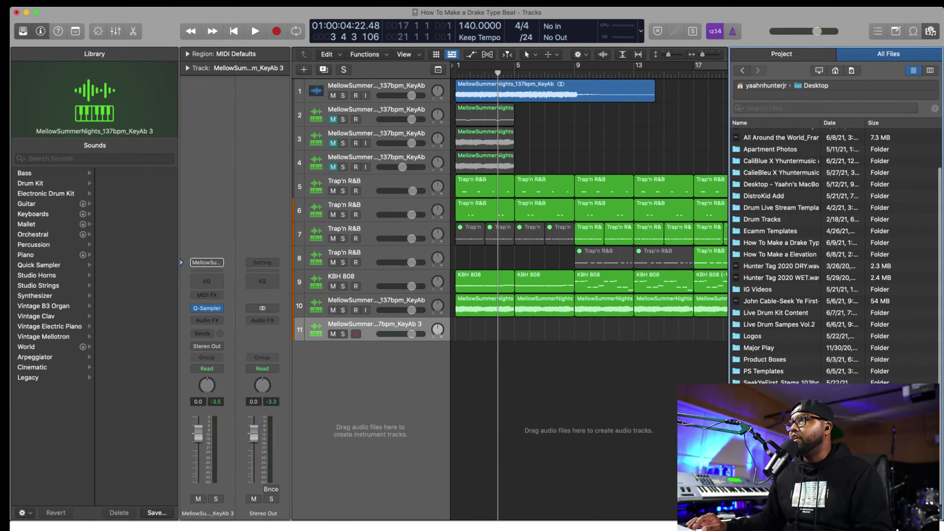
{"action": "double_click", "coordinate": [776, 488]}
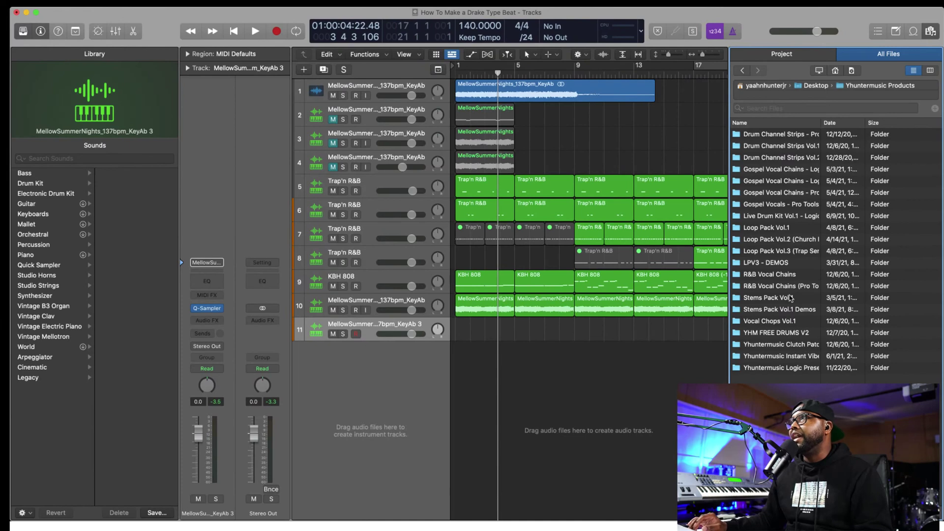
{"action": "double_click", "coordinate": [783, 217]}
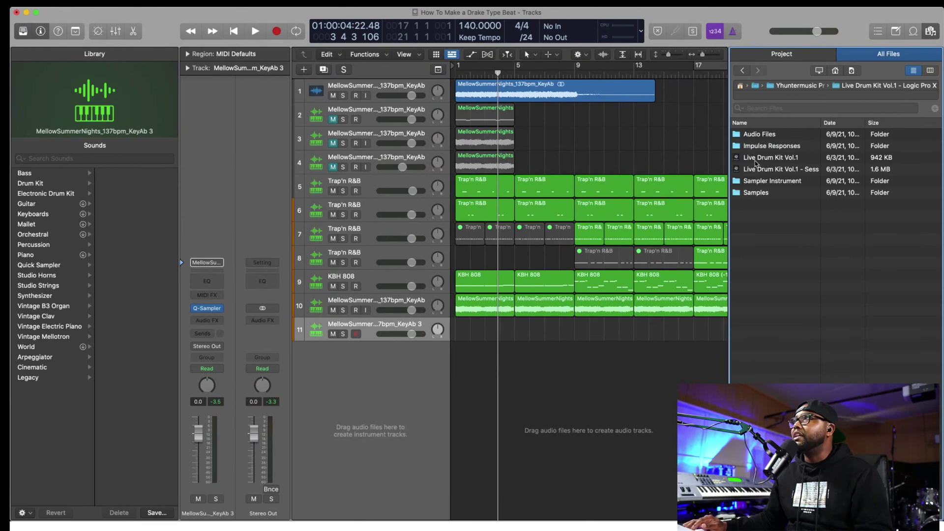
- Open the channel list of the Live Drum Kit Vol.1 session-ready project and select Kick through Overhead Right plus Short Verb and Long Verb
{"action": "double_click", "coordinate": [773, 170]}
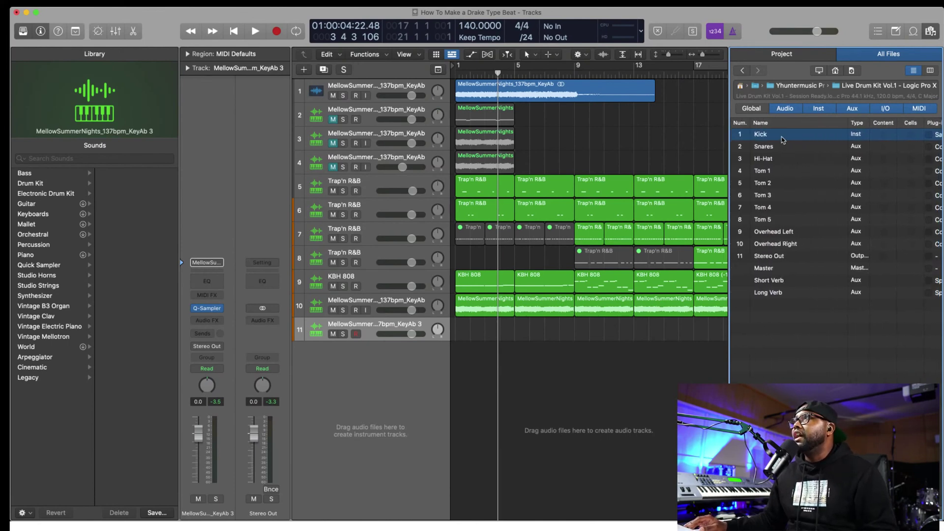
{"action": "left_click", "coordinate": [785, 244], "text": "shift"}
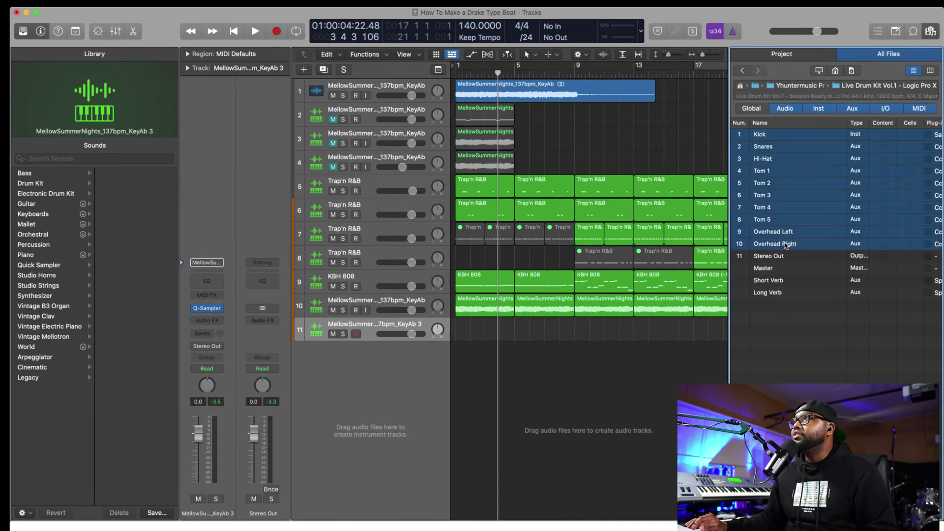
{"action": "left_click", "coordinate": [777, 280], "text": "super"}
{"action": "left_click", "coordinate": [776, 292], "text": "super"}
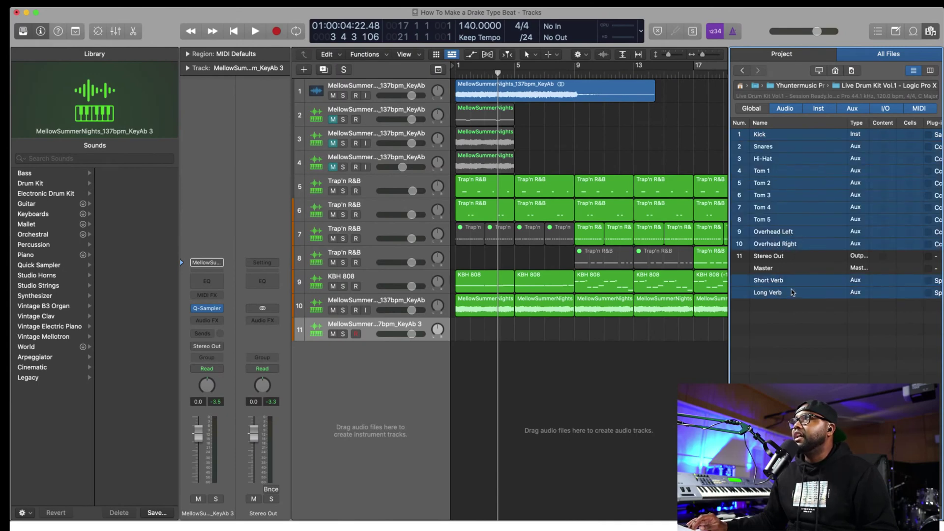
- Include plug-ins, sends and I/O for the selected drum kit channels and import them into the current project
{"action": "scroll", "coordinate": [784, 275], "scroll_direction": "right", "scroll_amount": 1}
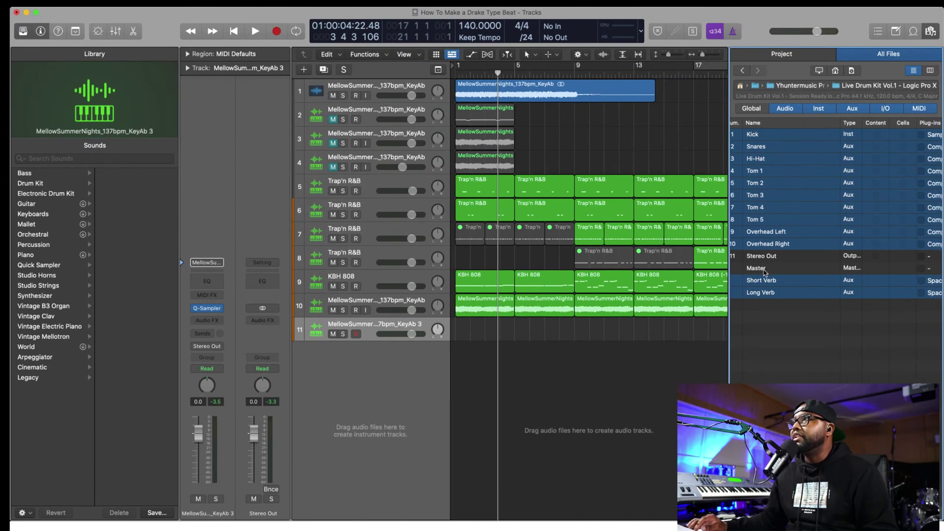
{"action": "scroll", "coordinate": [818, 259], "scroll_direction": "right", "scroll_amount": 1}
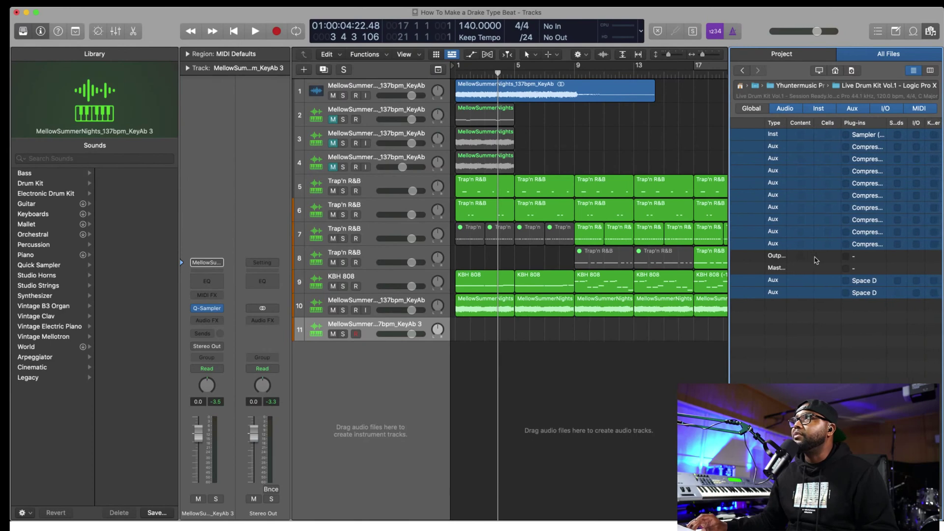
{"action": "scroll", "coordinate": [811, 148], "scroll_direction": "right", "scroll_amount": 2}
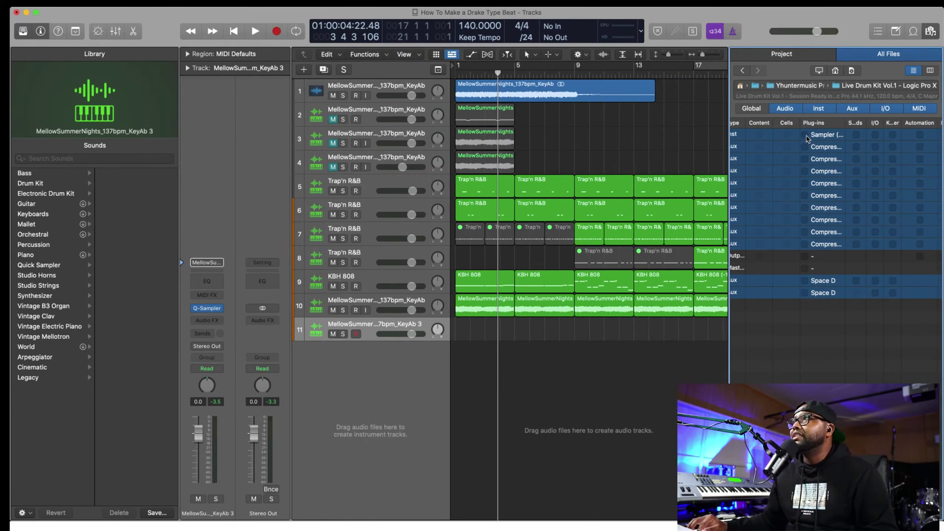
{"action": "left_click", "coordinate": [806, 136]}
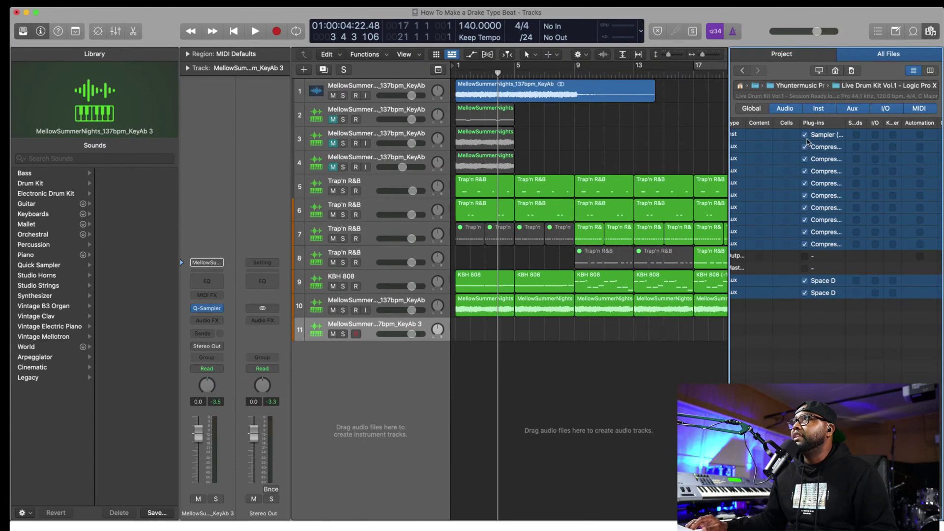
{"action": "scroll", "coordinate": [808, 146], "scroll_direction": "right", "scroll_amount": 2}
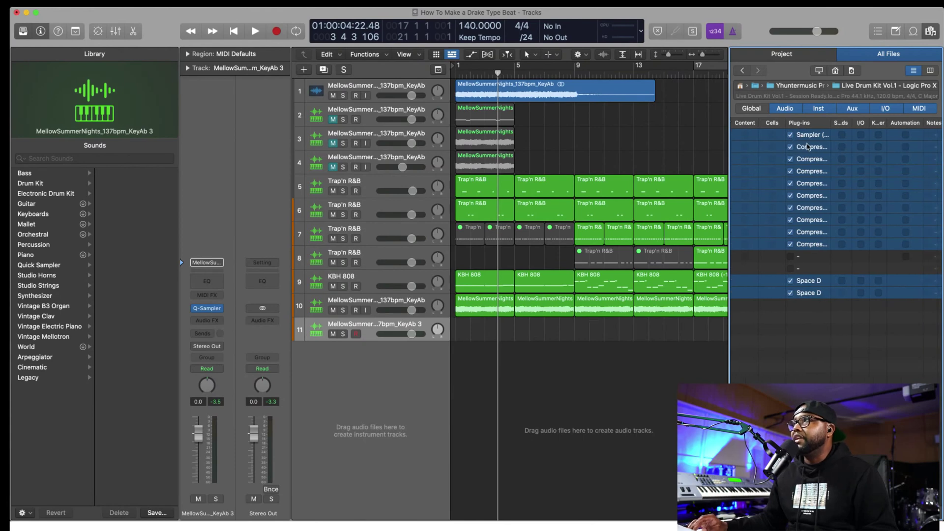
{"action": "left_click", "coordinate": [841, 135]}
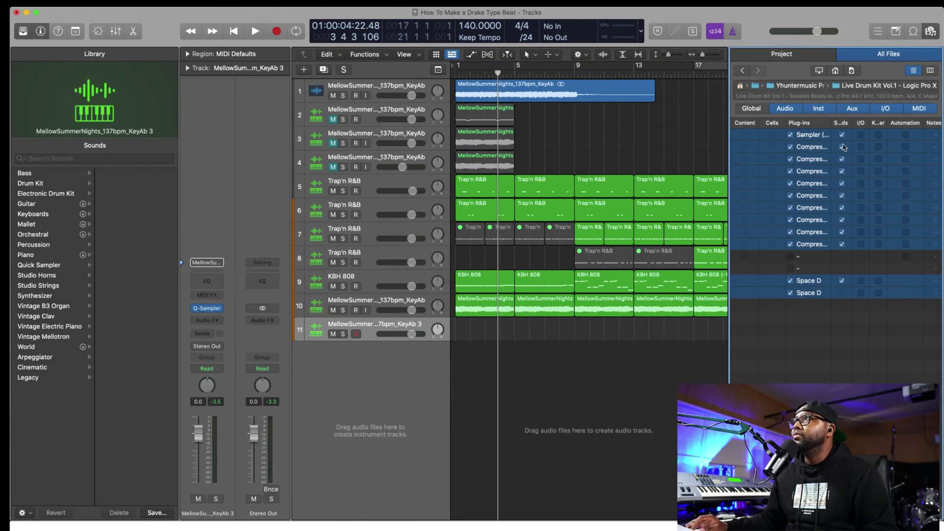
{"action": "scroll", "coordinate": [871, 157], "scroll_direction": "right", "scroll_amount": 3}
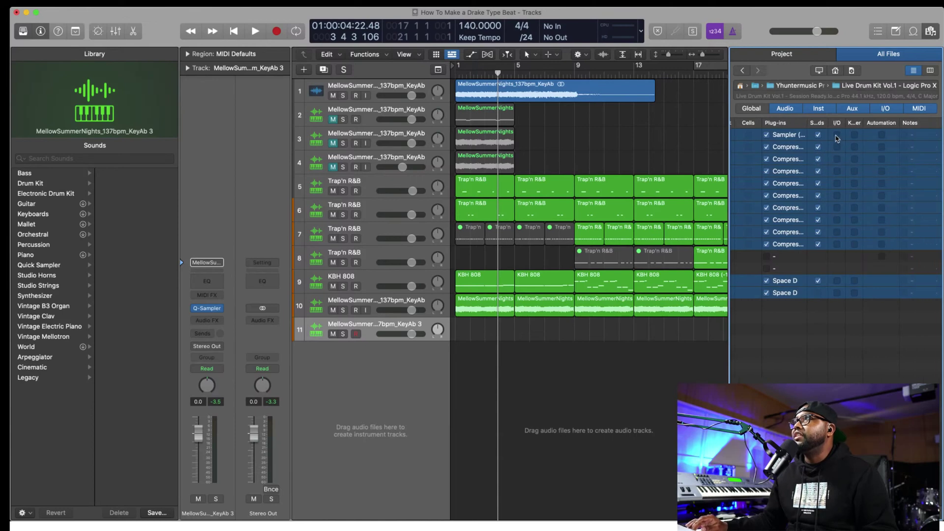
{"action": "left_click", "coordinate": [836, 136]}
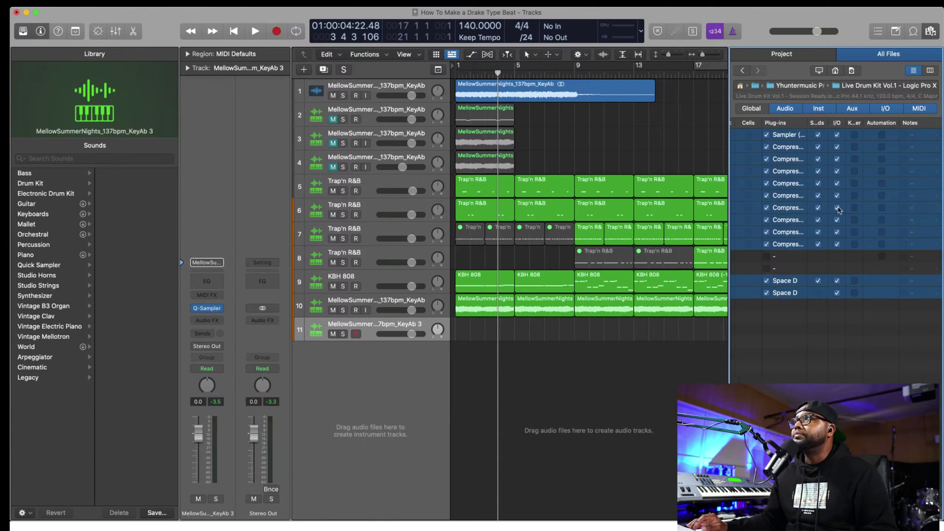
{"action": "scroll", "coordinate": [829, 256], "scroll_direction": "left", "scroll_amount": 2}
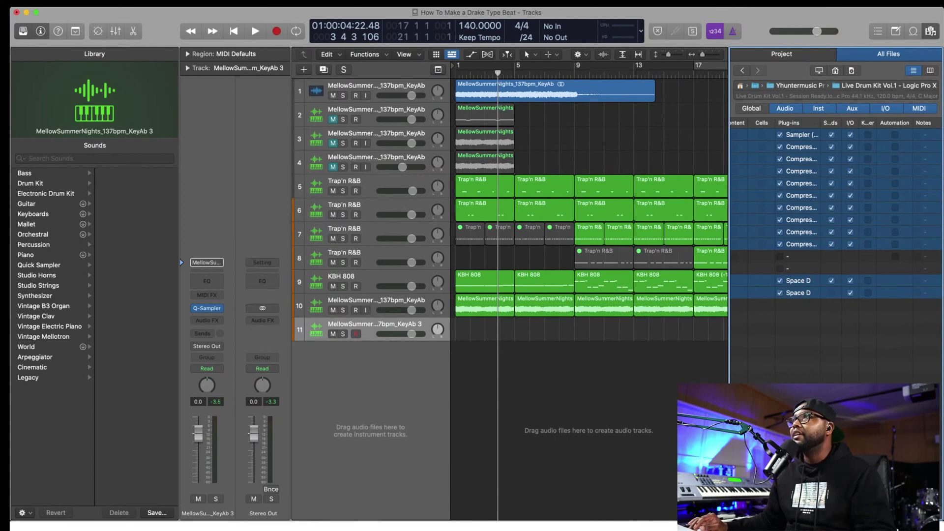
{"action": "key", "text": "Return"}
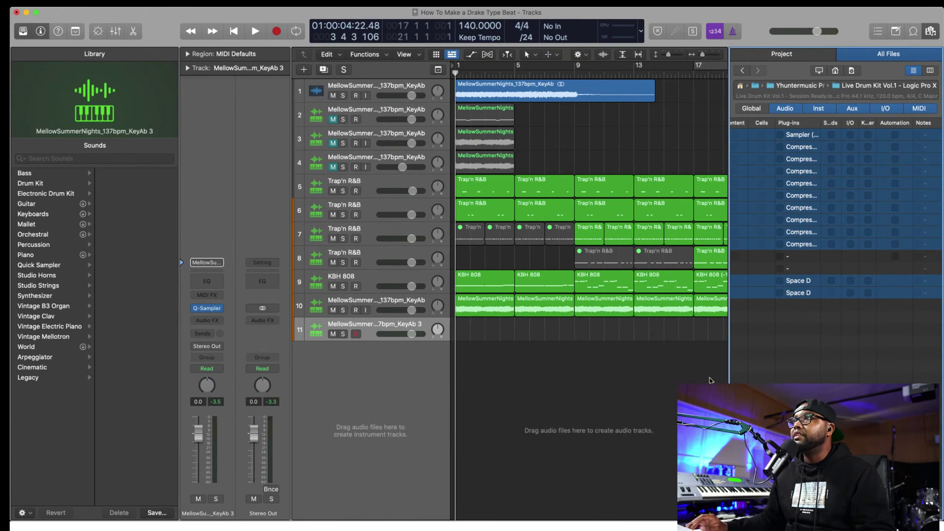
- Select the imported Kick track and close the file browser
{"action": "scroll", "coordinate": [433, 362], "scroll_direction": "down", "scroll_amount": 5}
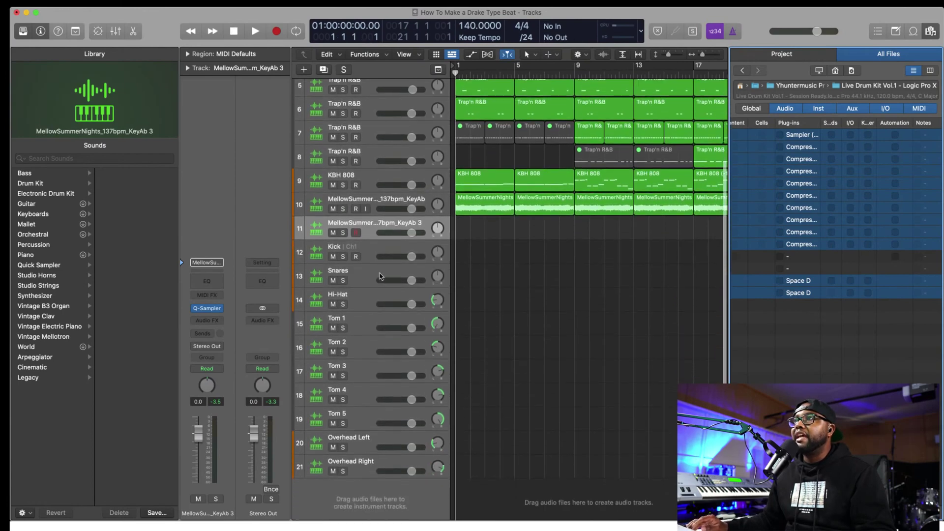
{"action": "left_click", "coordinate": [371, 247]}
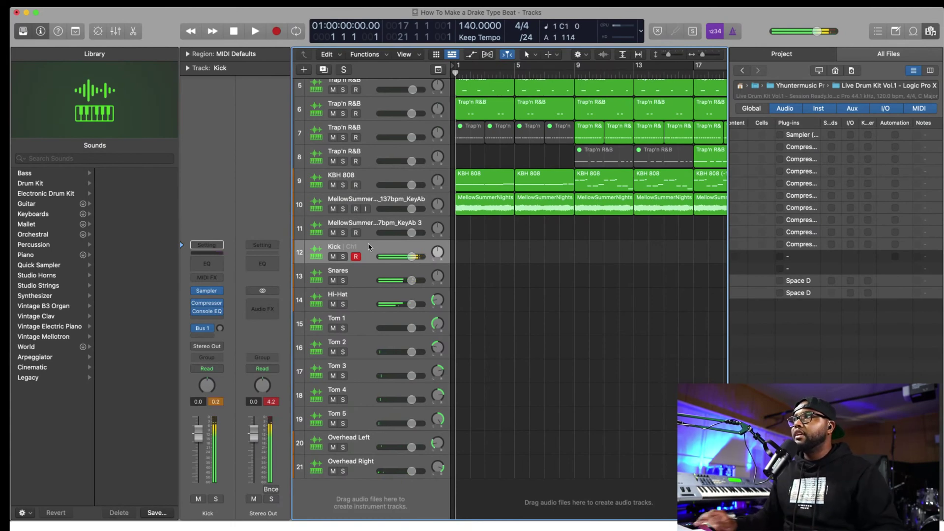
{"action": "left_click", "coordinate": [927, 30]}
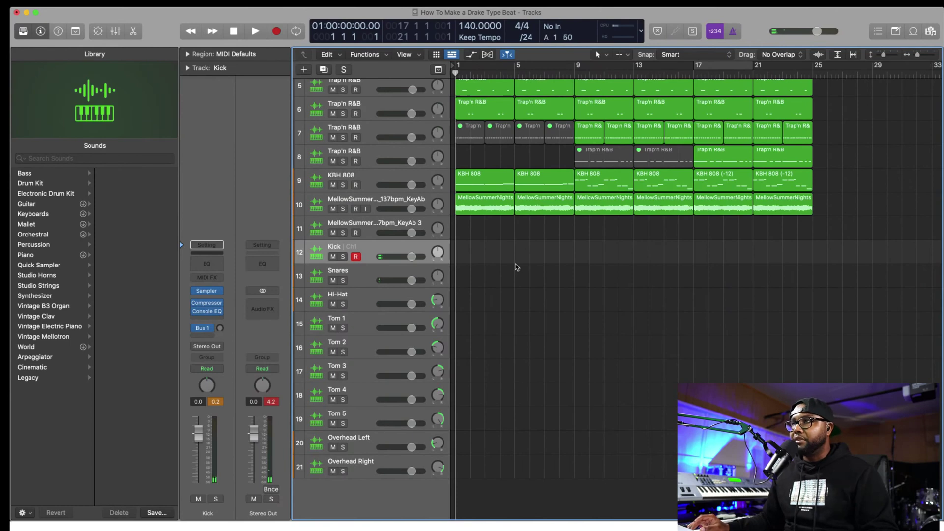
- Show the Mixer and change the Short Verb aux channel's input from Bus 1 to Bus 3
{"action": "key", "text": "x"}
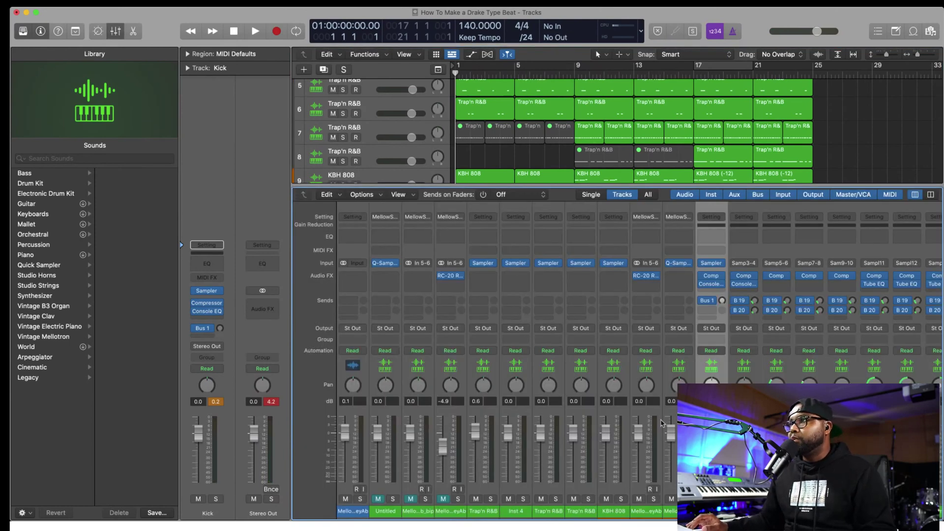
{"action": "scroll", "coordinate": [618, 433], "scroll_direction": "right", "scroll_amount": 6}
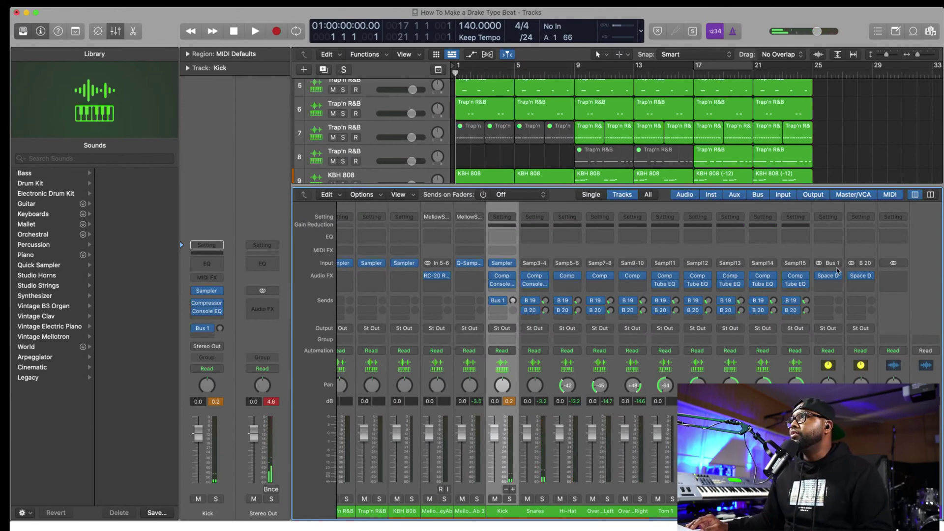
{"action": "left_click", "coordinate": [837, 269]}
{"action": "mouse_move", "coordinate": [850, 299]}
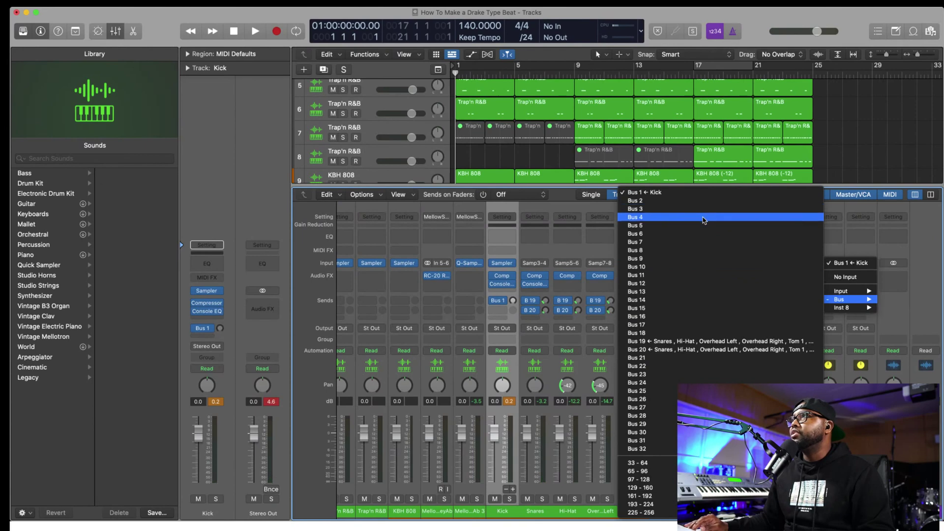
{"action": "left_click", "coordinate": [861, 250]}
{"action": "left_click", "coordinate": [835, 265]}
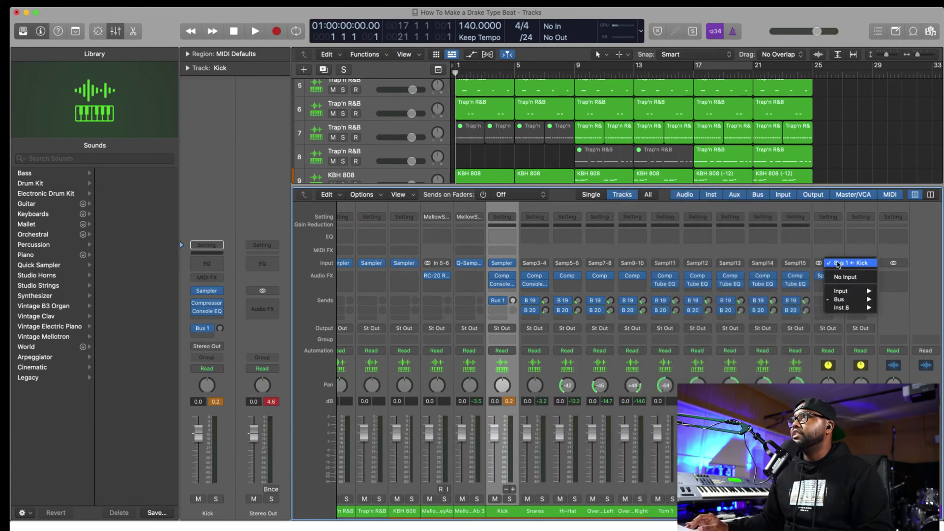
{"action": "mouse_move", "coordinate": [850, 299]}
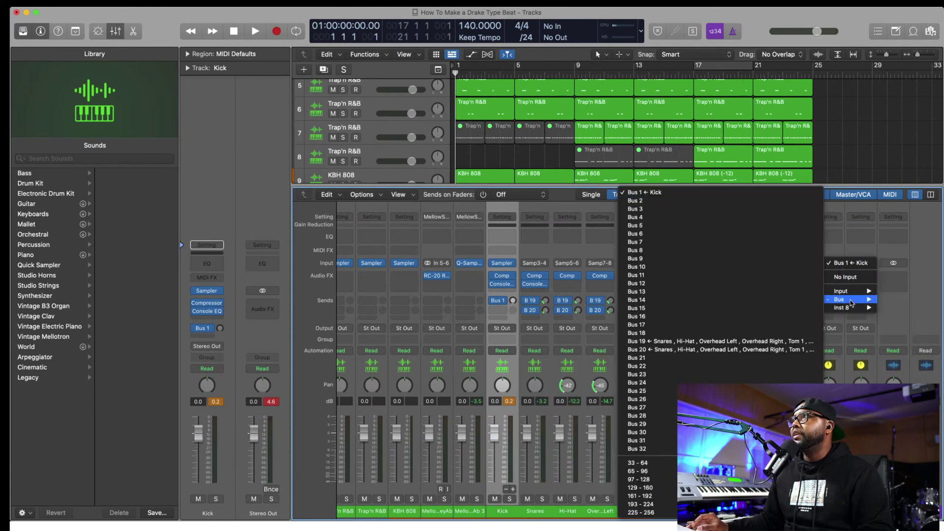
{"action": "left_click", "coordinate": [707, 209]}
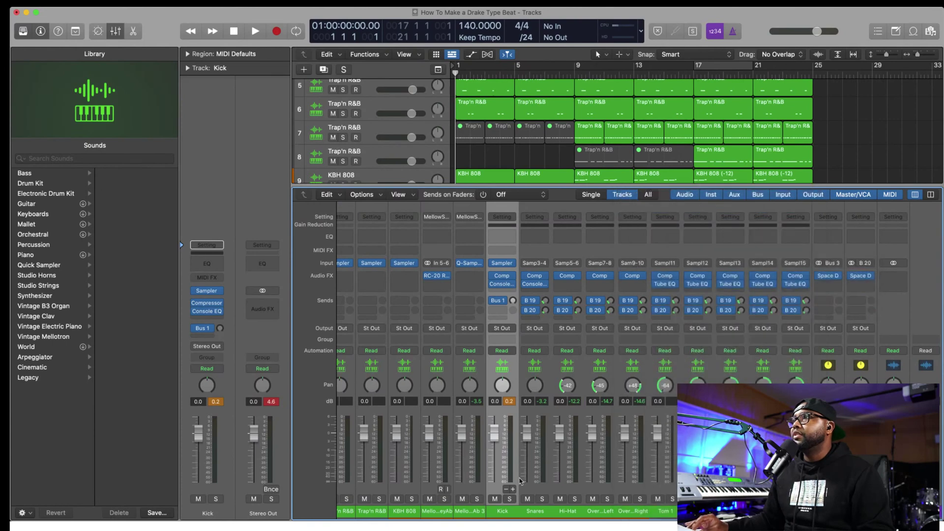
{"action": "left_click_drag", "start_coordinate": [500, 512], "coordinate": [796, 512]}
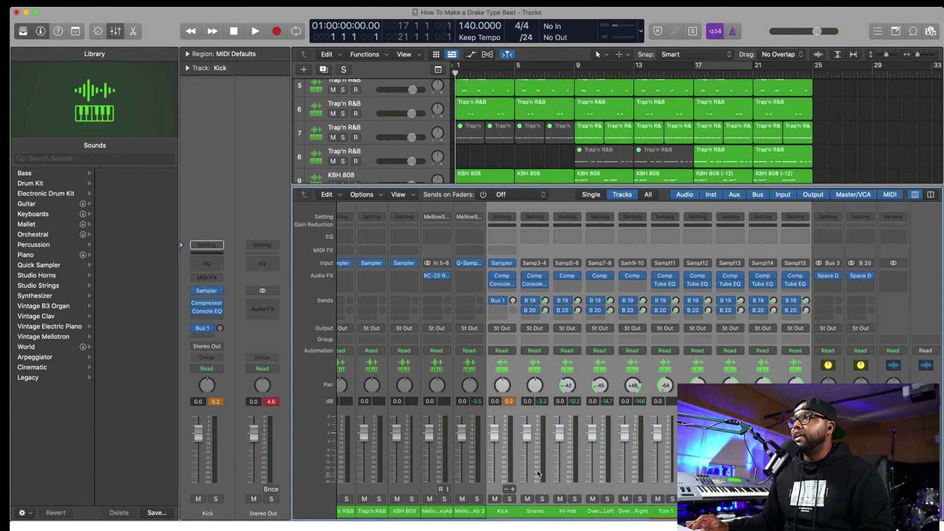
{"action": "left_click", "coordinate": [535, 511]}
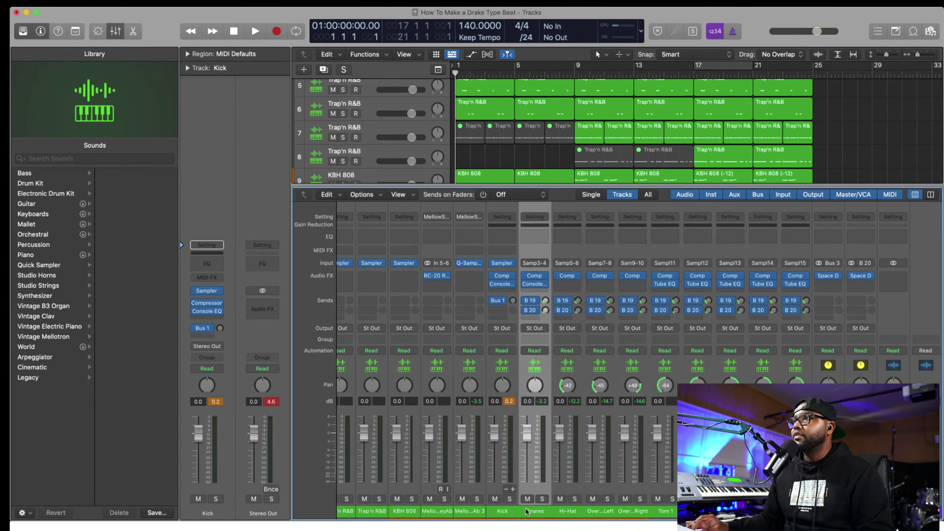
{"action": "left_click_drag", "start_coordinate": [501, 511], "coordinate": [795, 510]}
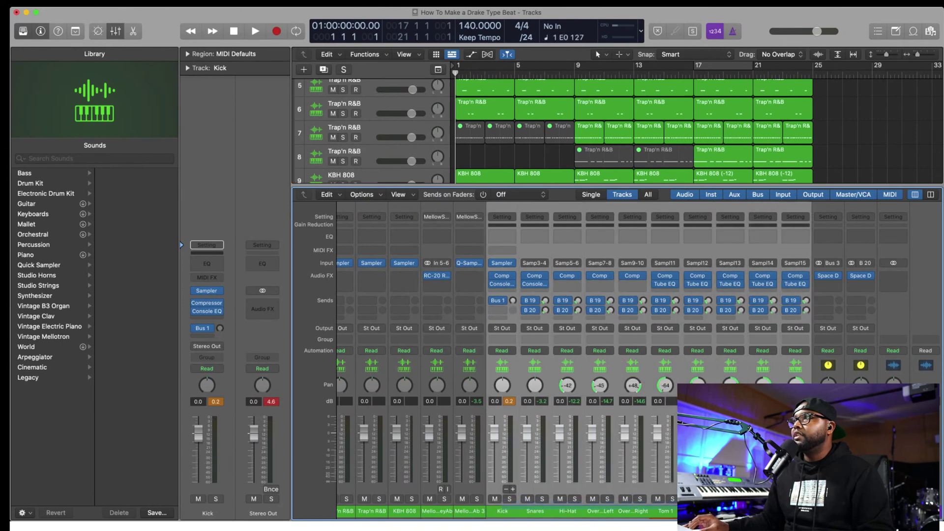
{"action": "left_click", "coordinate": [543, 499]}
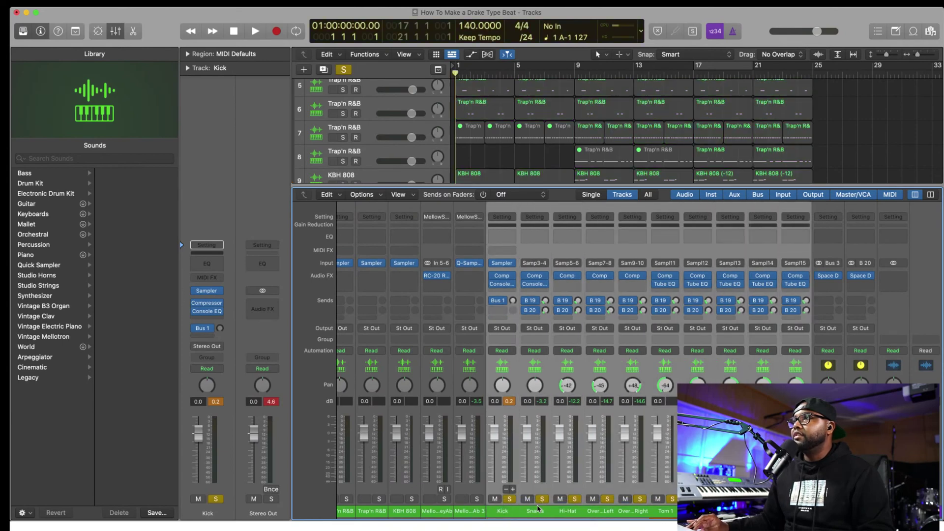
{"action": "left_click", "coordinate": [509, 499]}
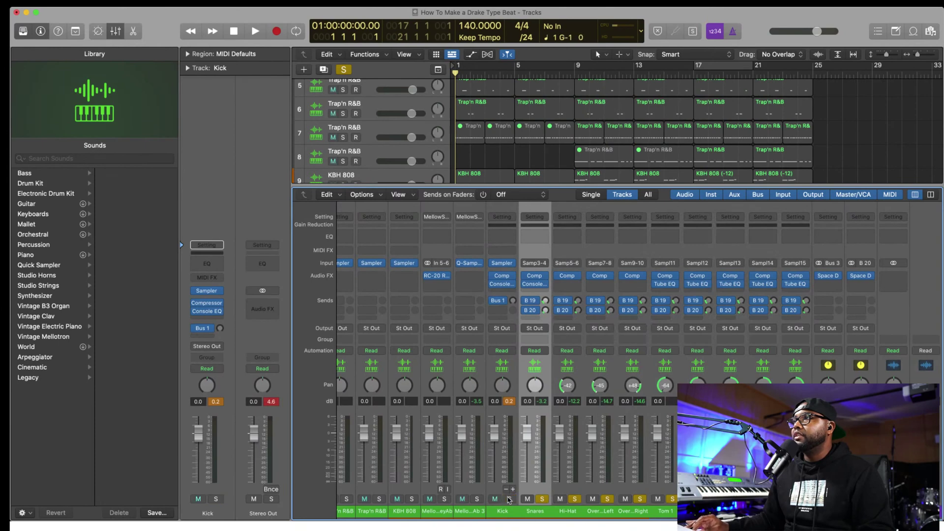
- Select the Snares through Tom 5 channels, clear their solo, and reroute their Bus 19 sends to Bus 3 (Short Verb)
{"action": "left_click_drag", "start_coordinate": [502, 512], "coordinate": [541, 499]}
{"action": "left_click", "coordinate": [794, 512]}
{"action": "left_click", "coordinate": [802, 499]}
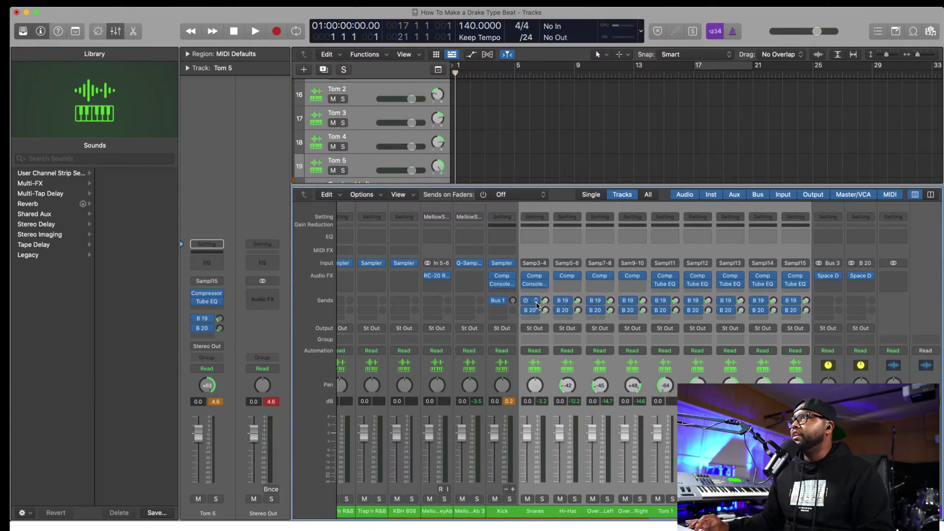
{"action": "left_click", "coordinate": [537, 303]}
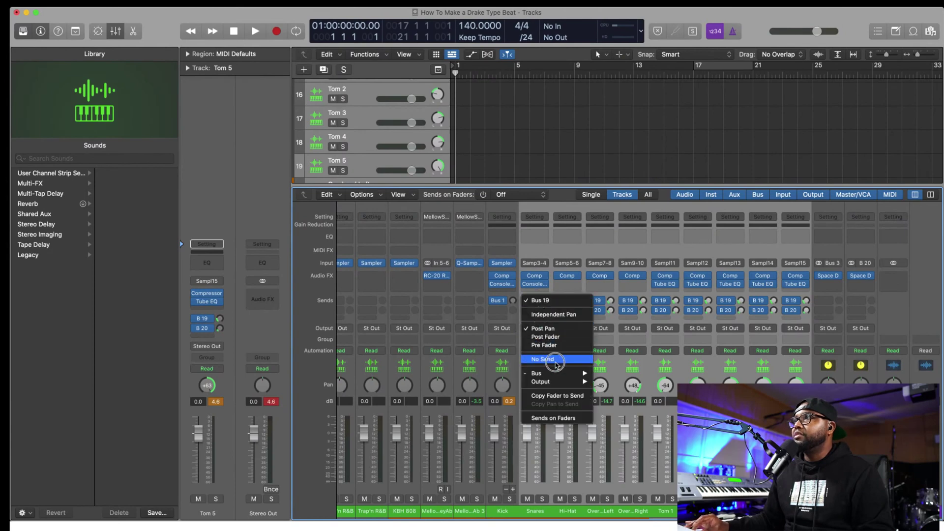
{"action": "mouse_move", "coordinate": [556, 375]}
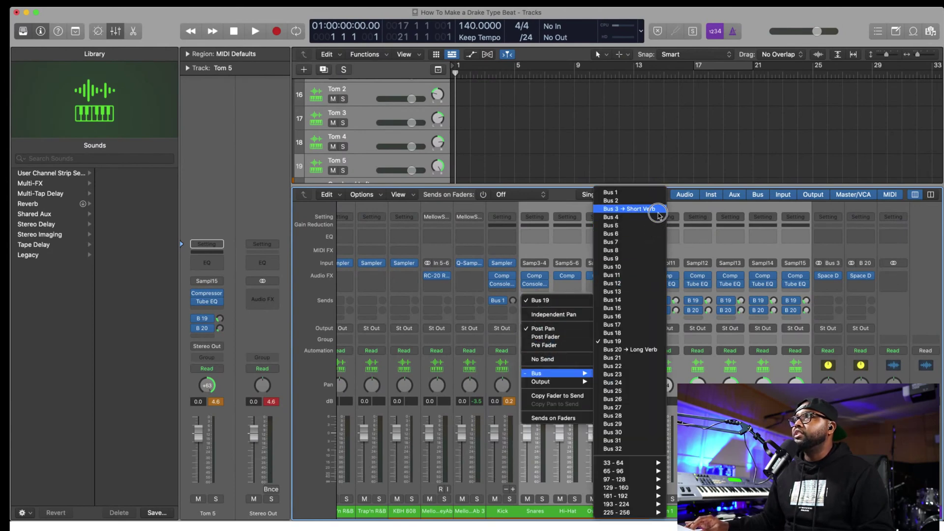
{"action": "left_click", "coordinate": [656, 210]}
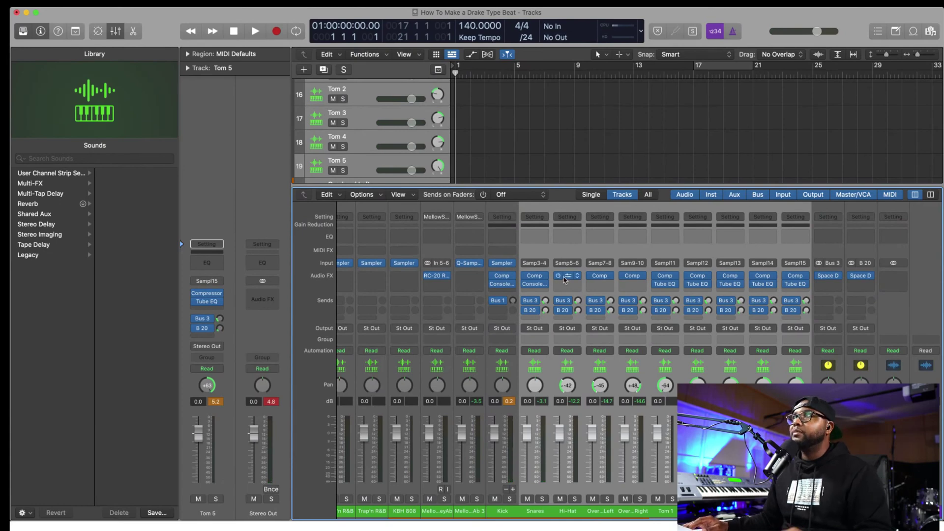
- Close the Mixer and select the Kick track again in the track list
{"action": "key", "text": "x"}
{"action": "scroll", "coordinate": [528, 123], "scroll_direction": "up", "scroll_amount": 3}
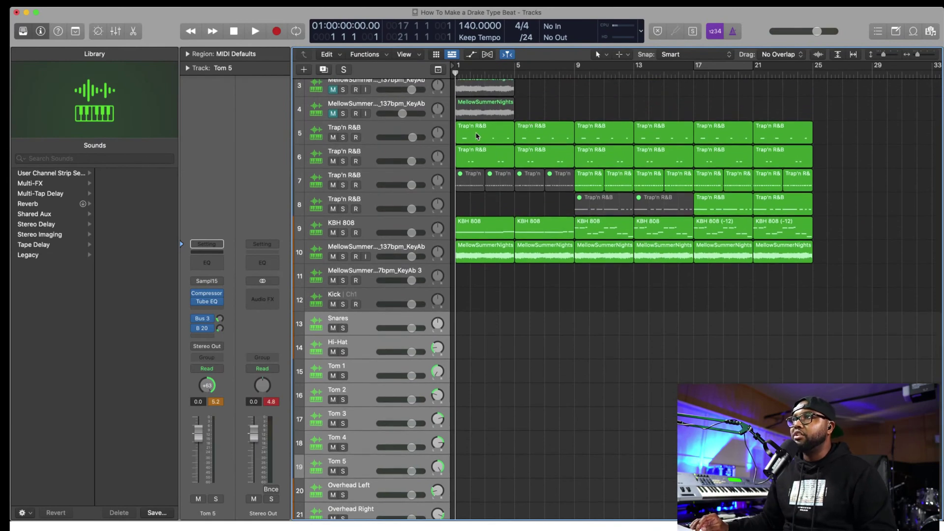
{"action": "left_click", "coordinate": [375, 295]}
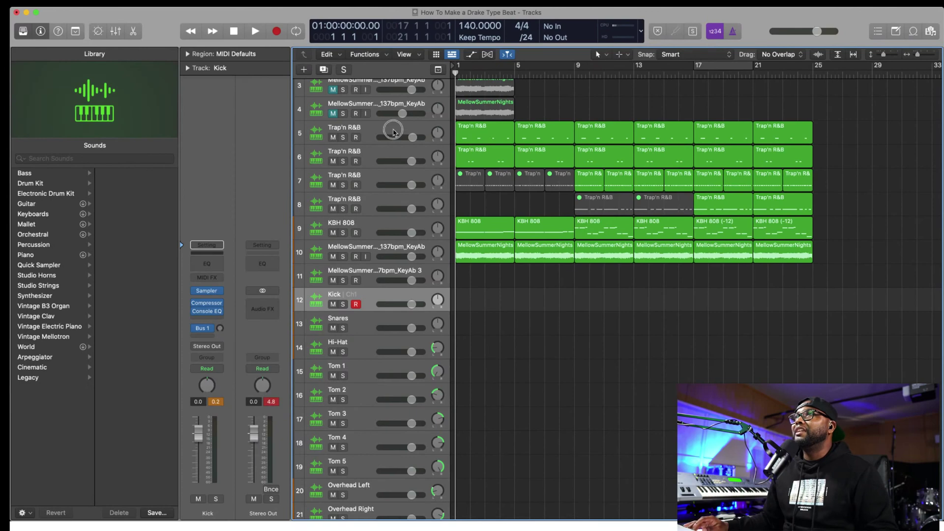
- Select tracks 5 through 10 and lower their volumes together, bringing track 5 (Trap'n R&B) to -3.2 dB
{"action": "left_click", "coordinate": [394, 131]}
{"action": "scroll", "coordinate": [393, 132], "scroll_direction": "up", "scroll_amount": 2}
{"action": "scroll", "coordinate": [394, 133], "scroll_direction": "down", "scroll_amount": 2}
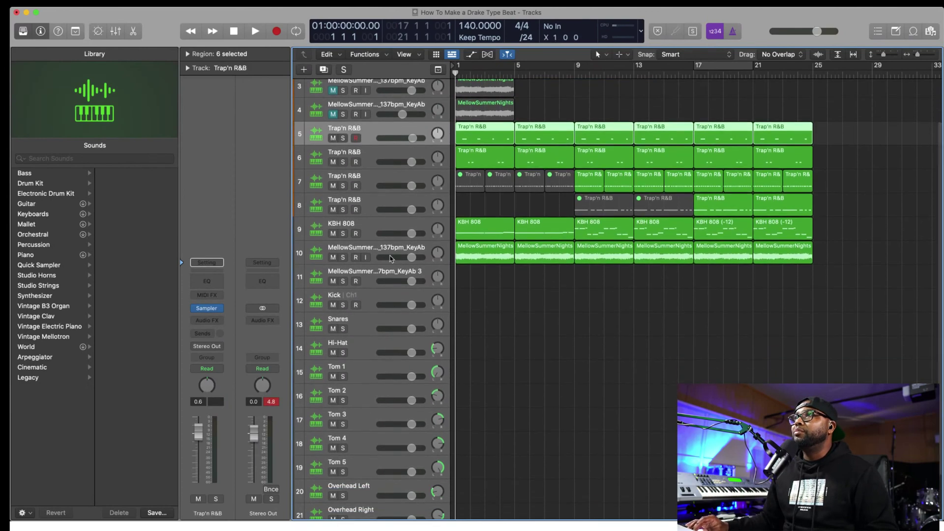
{"action": "left_click", "coordinate": [386, 254], "text": "shift"}
{"action": "left_click_drag", "start_coordinate": [391, 258], "coordinate": [394, 261]}
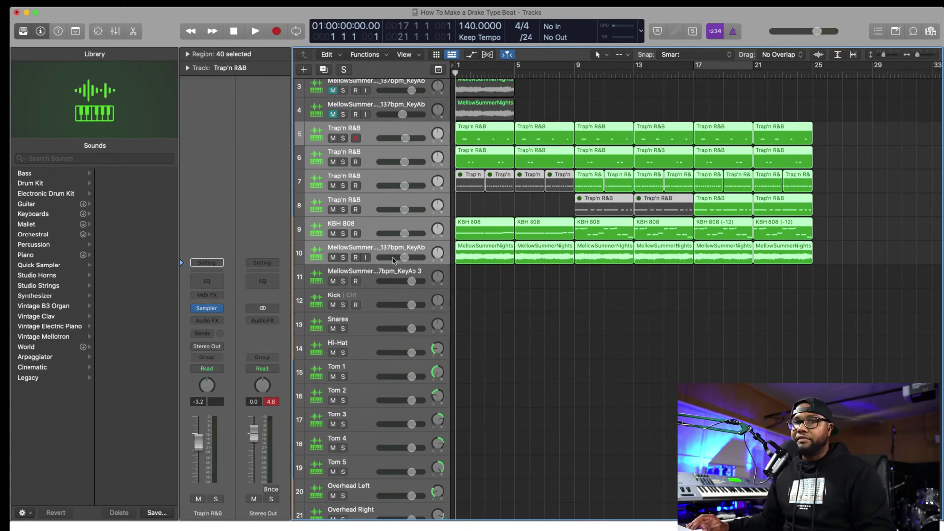